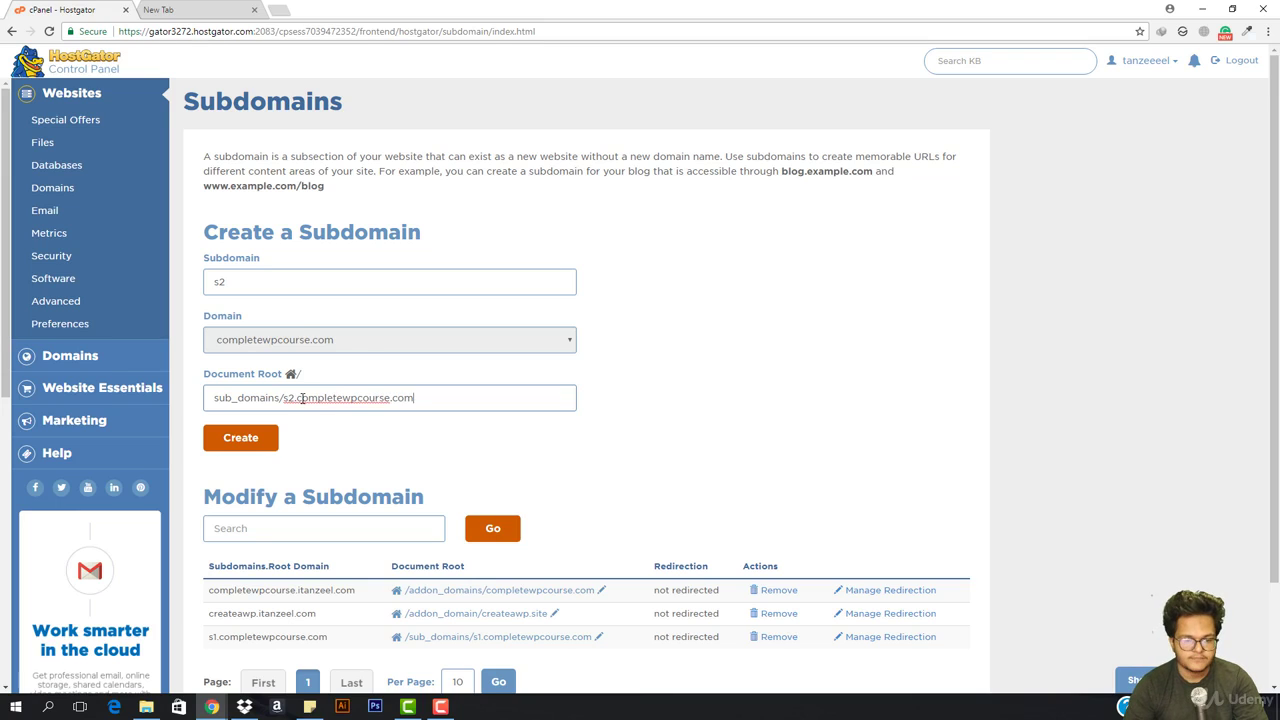
# Create subdomain s2 on completewpcourse.com with root sub_domains/s2.completewpcourse.com, then go to the blank tab
pyautogui.click(236, 443)
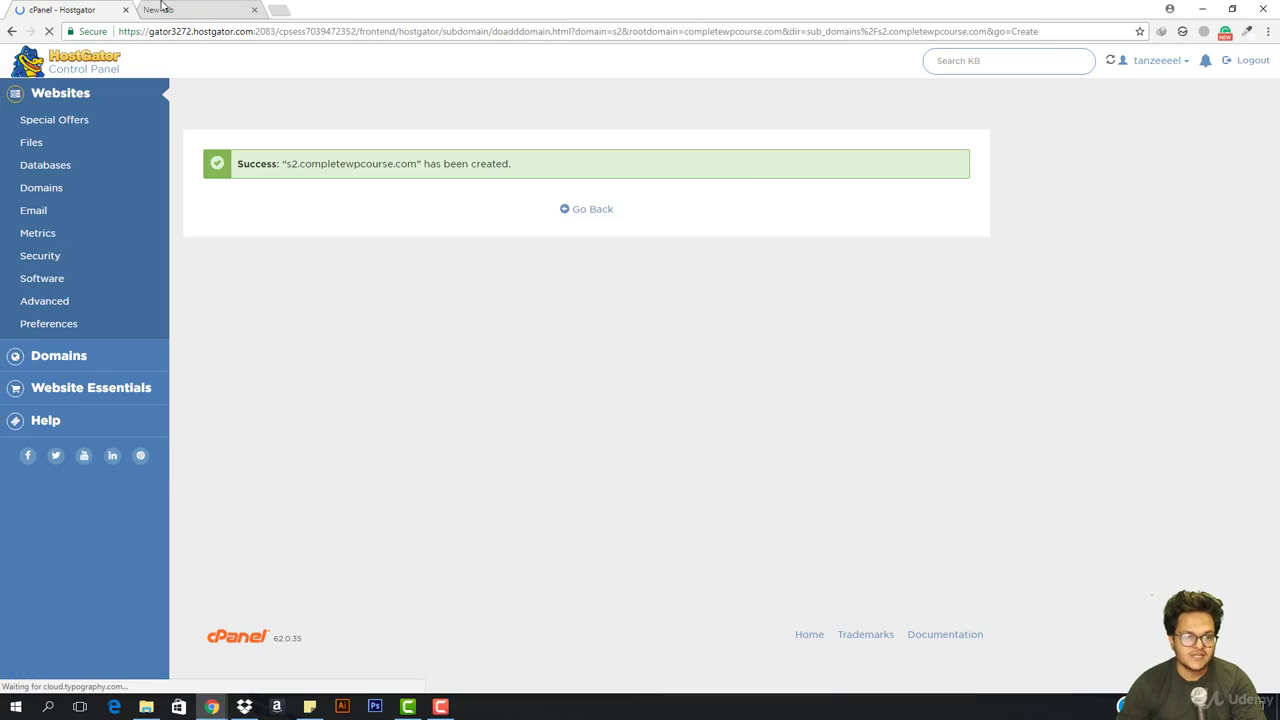
pyautogui.click(183, 9)
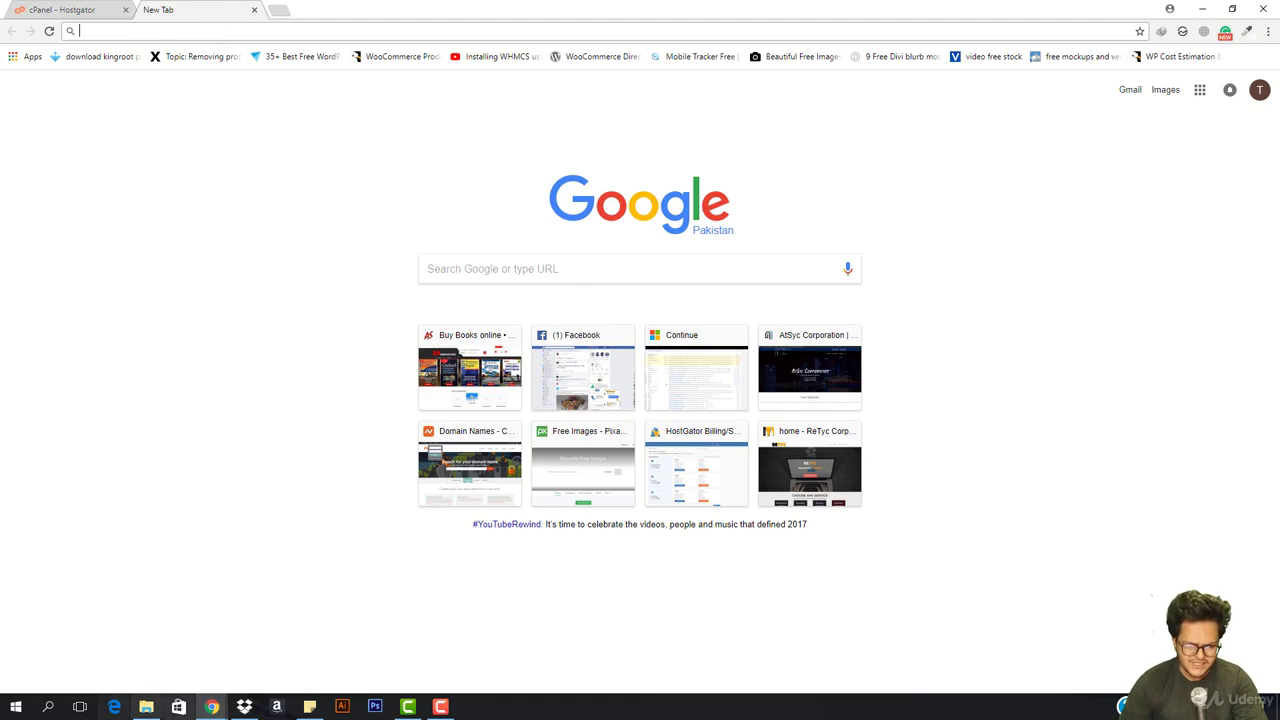
# Permanently delete the old wordpress-4.8.2.zip from Downloads\Compressed and return to the browser
pyautogui.click(146, 707)
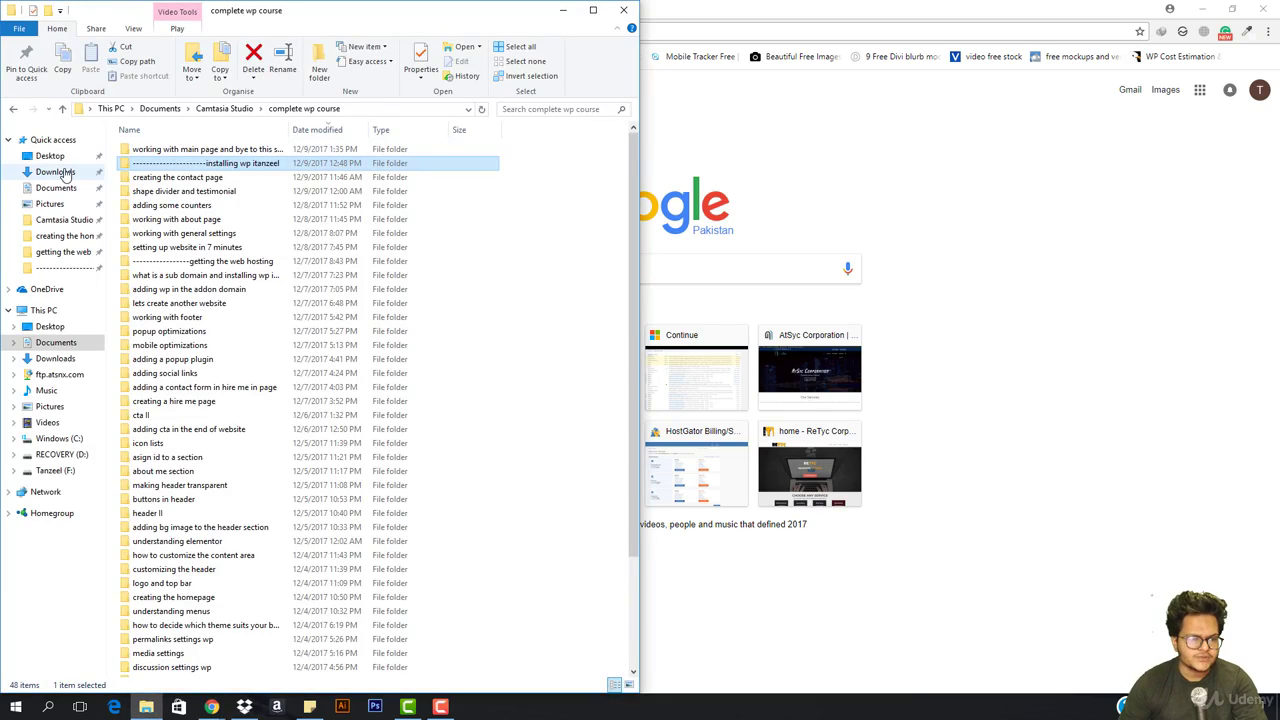
pyautogui.click(58, 173)
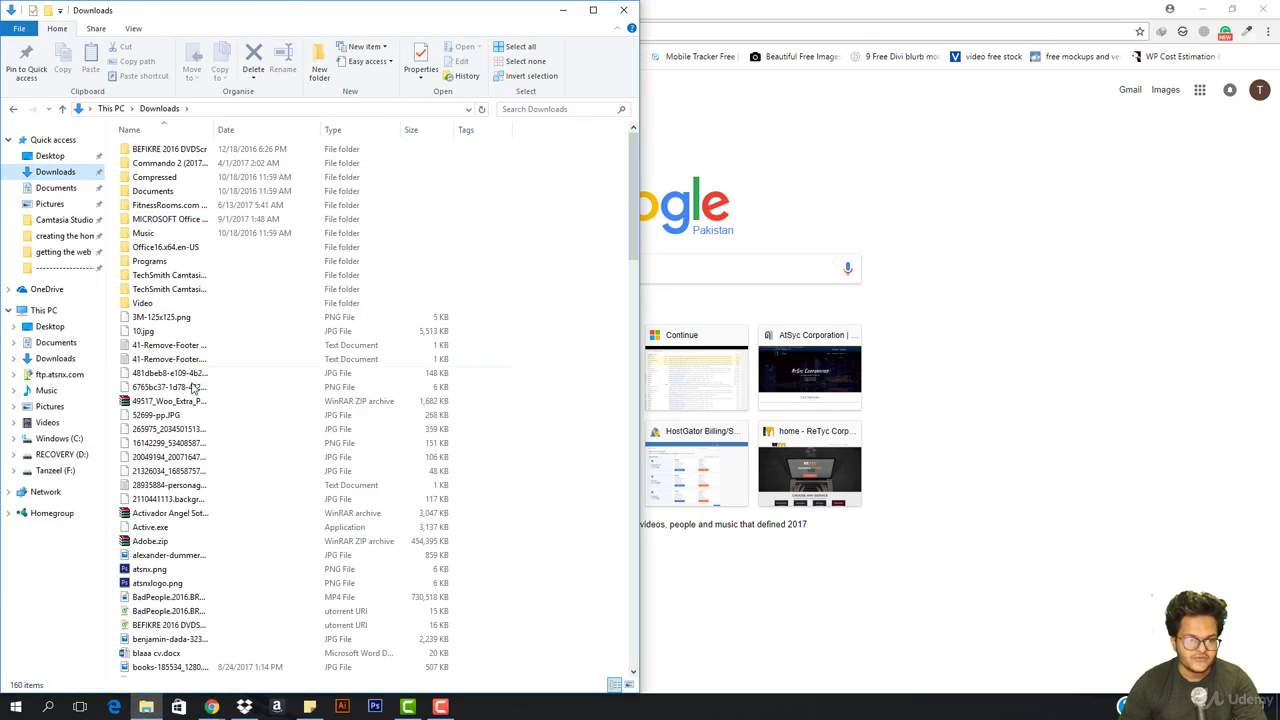
pyautogui.doubleClick(155, 177)
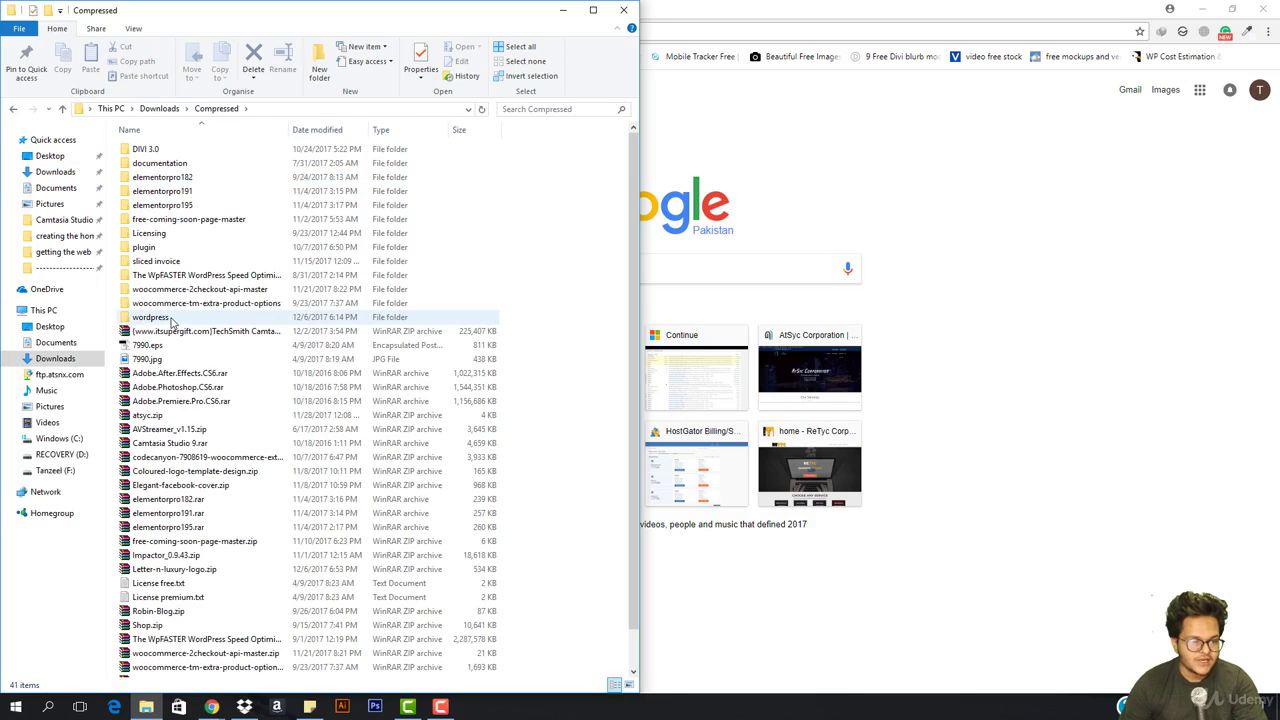
pyautogui.click(172, 318)
pyautogui.scroll(-1, 175, 470)
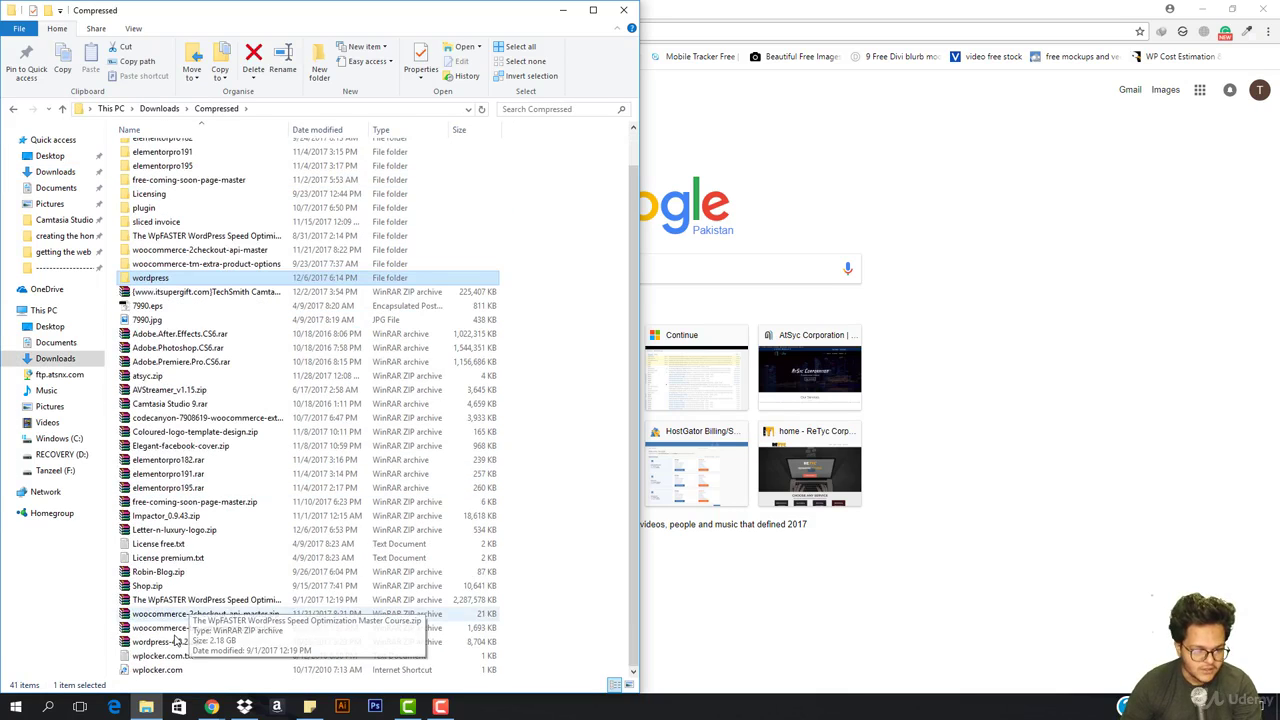
pyautogui.click(204, 640)
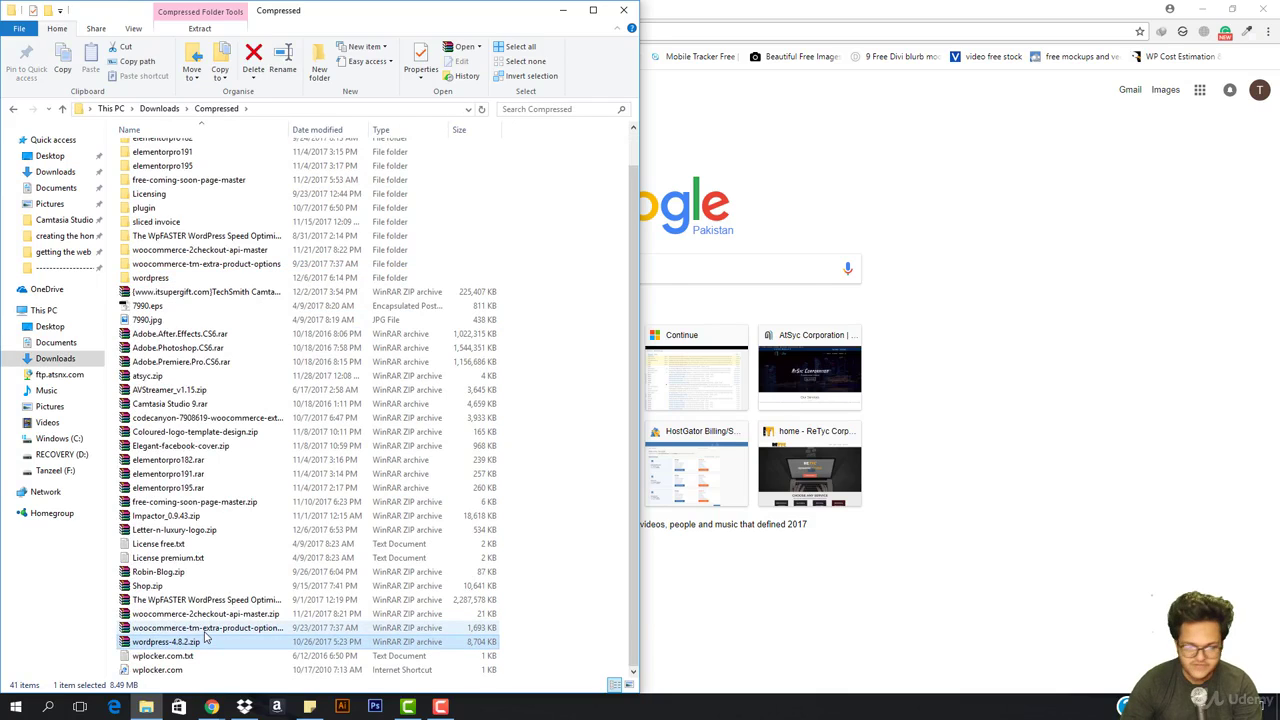
pyautogui.hotkey('shift', 'Delete')
pyautogui.press('Return')
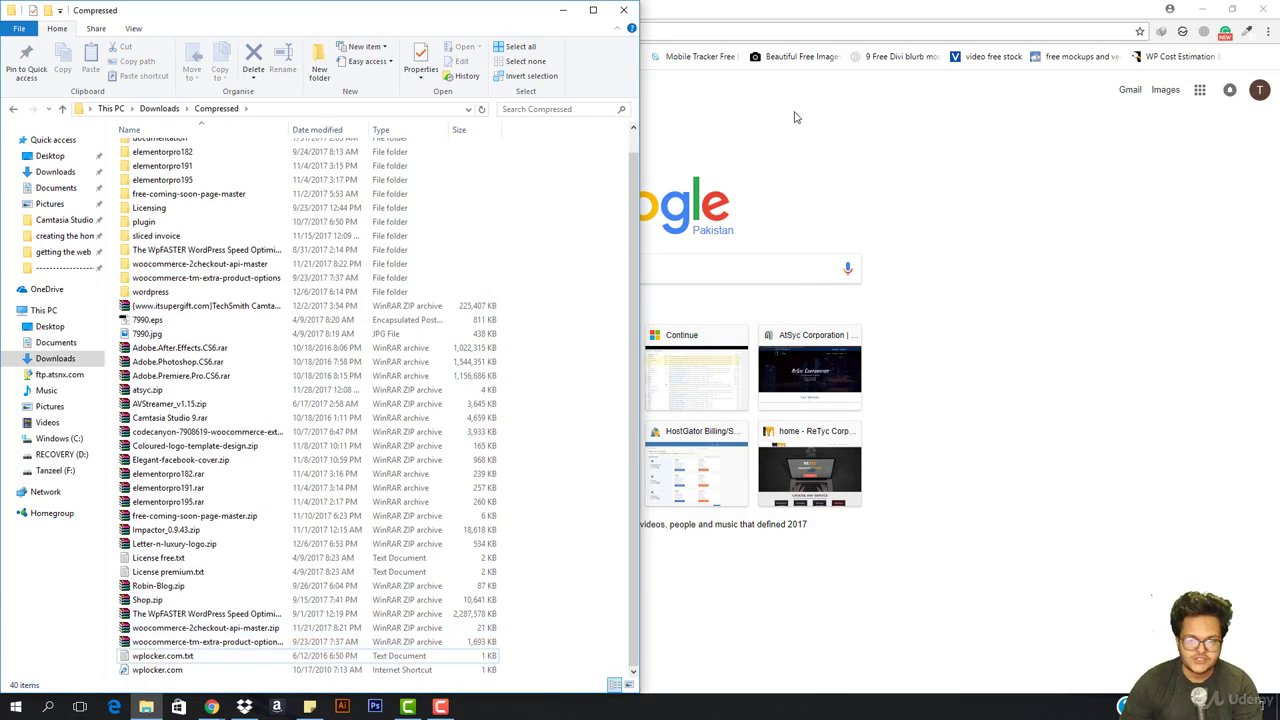
pyautogui.click(795, 117)
# Download WordPress 4.9.1 from wordpress.org, saving the duplicate as a numbered wordpress-4.9.1.zip
pyautogui.write('word')
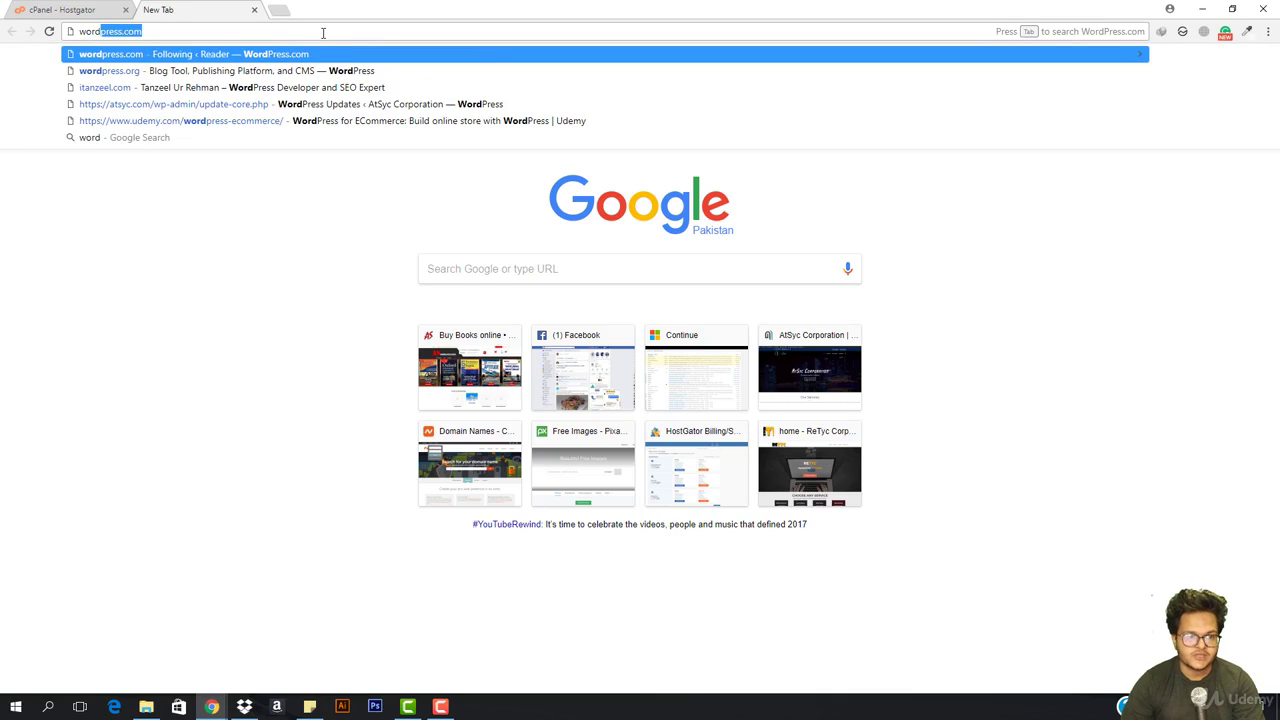
pyautogui.press('Down')
pyautogui.press('Return')
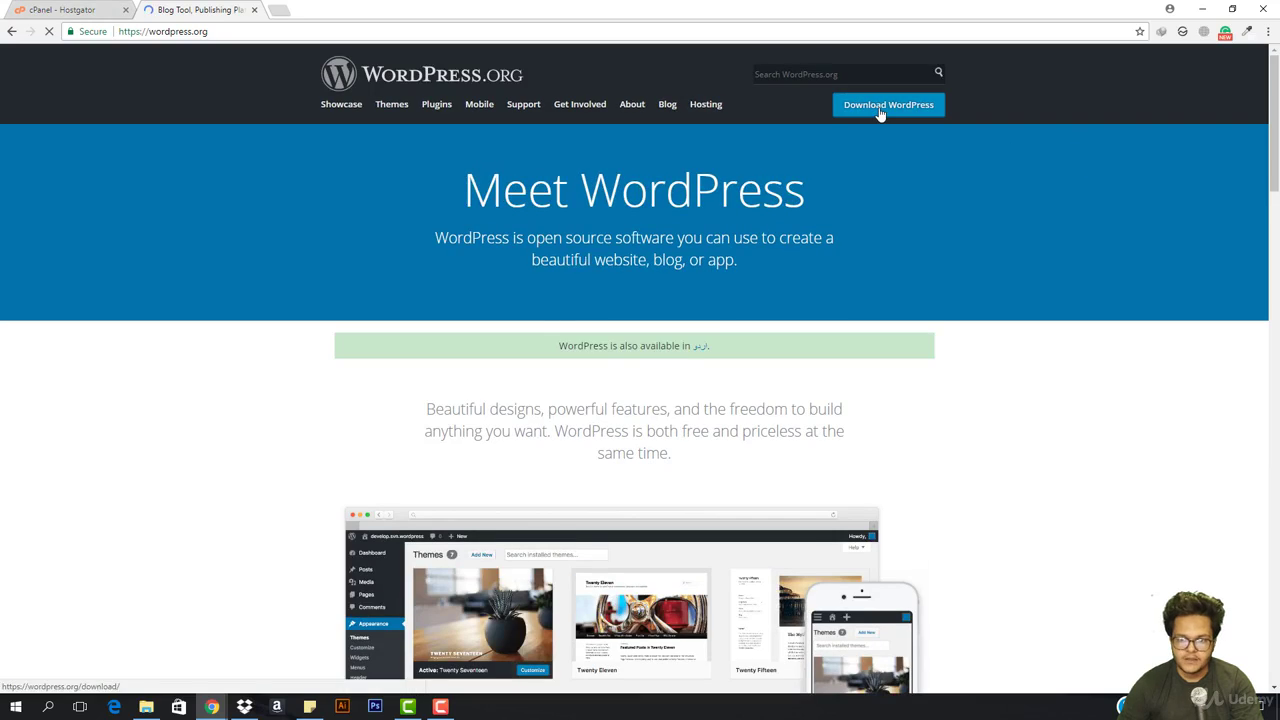
pyautogui.click(880, 112)
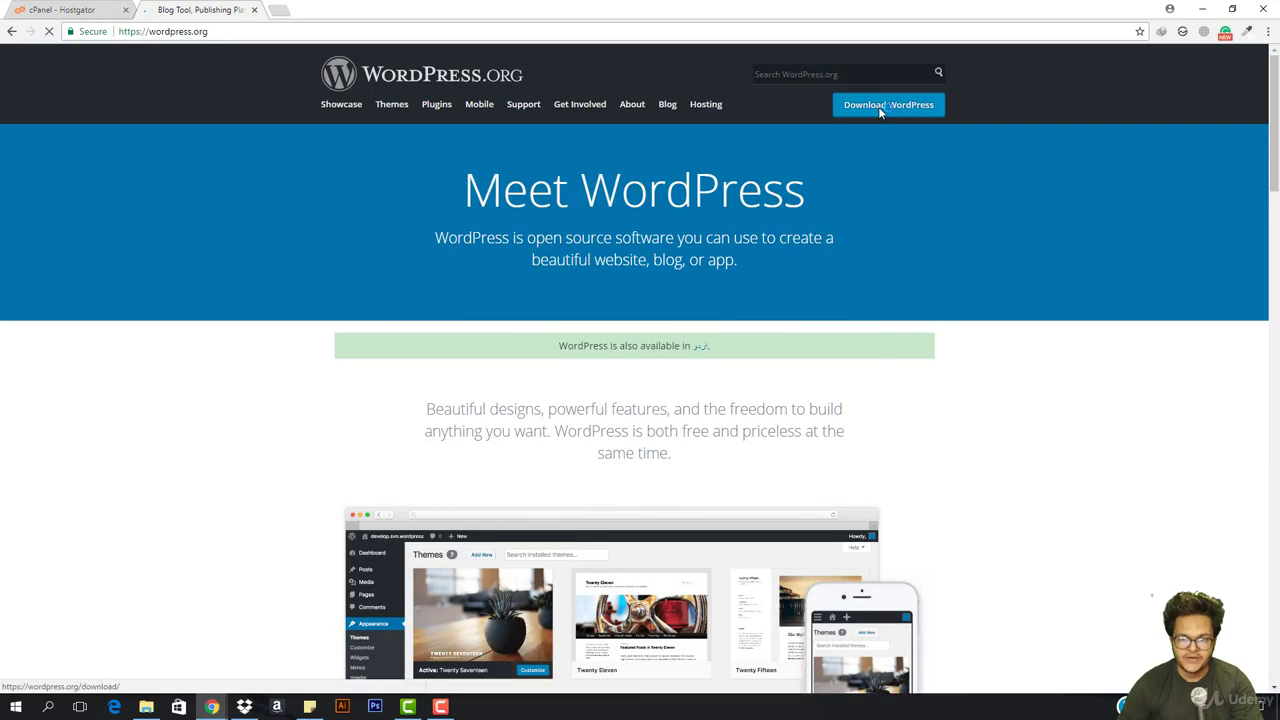
pyautogui.click(868, 196)
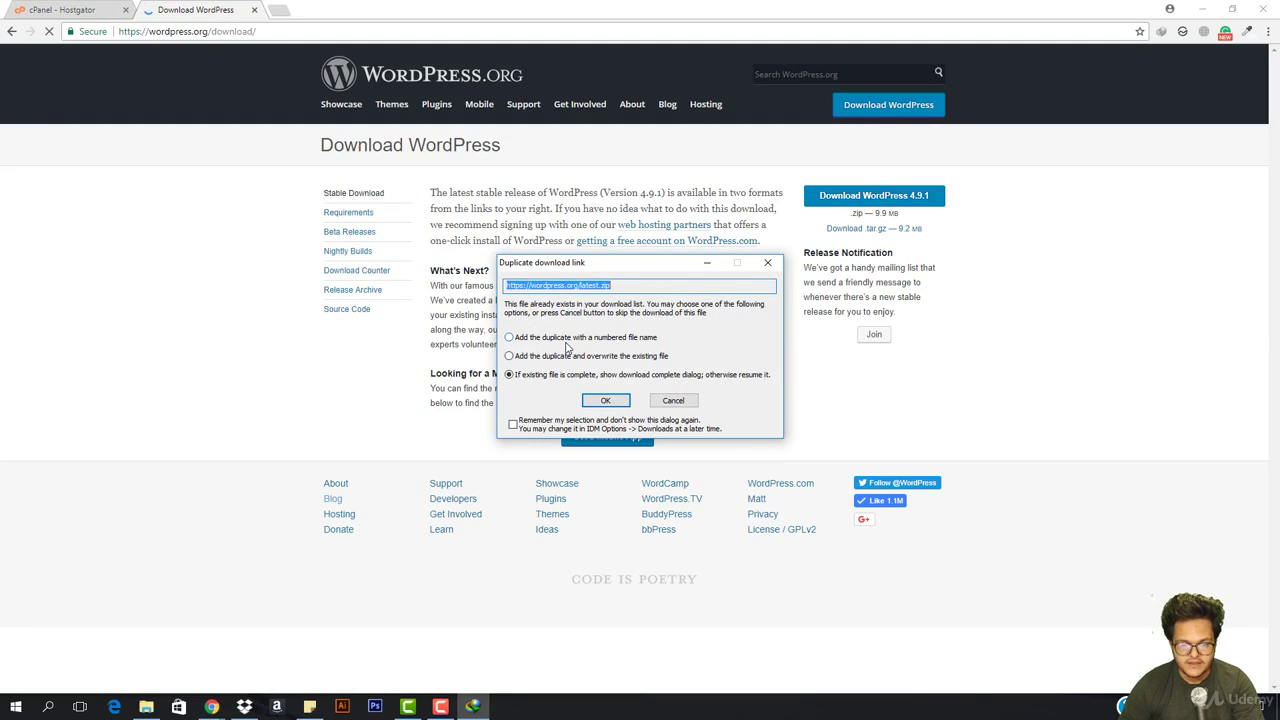
pyautogui.click(562, 338)
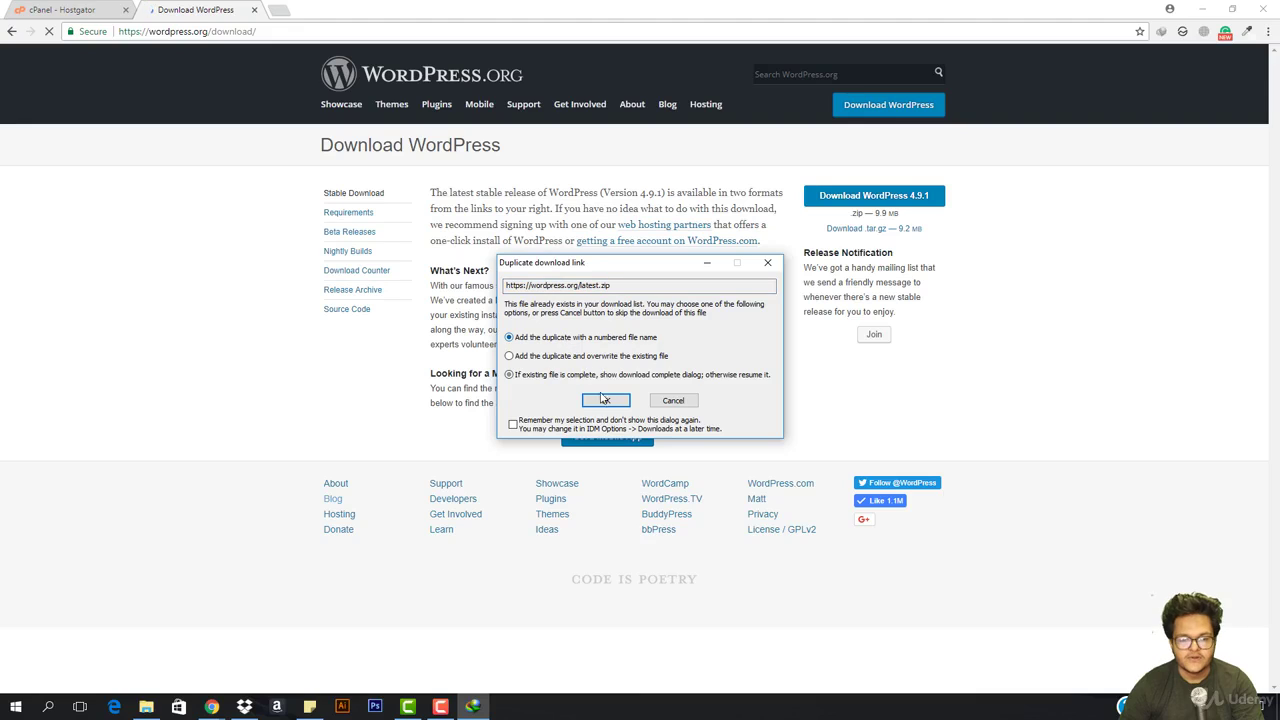
pyautogui.click(605, 400)
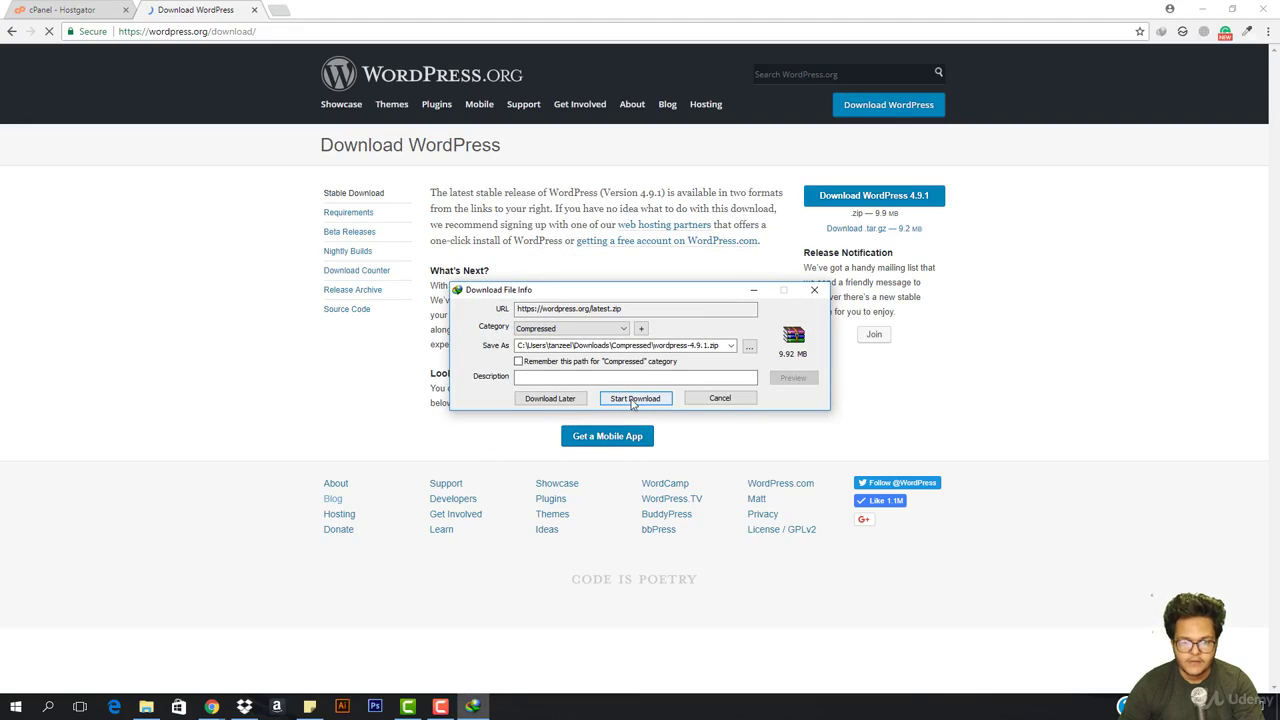
pyautogui.click(646, 404)
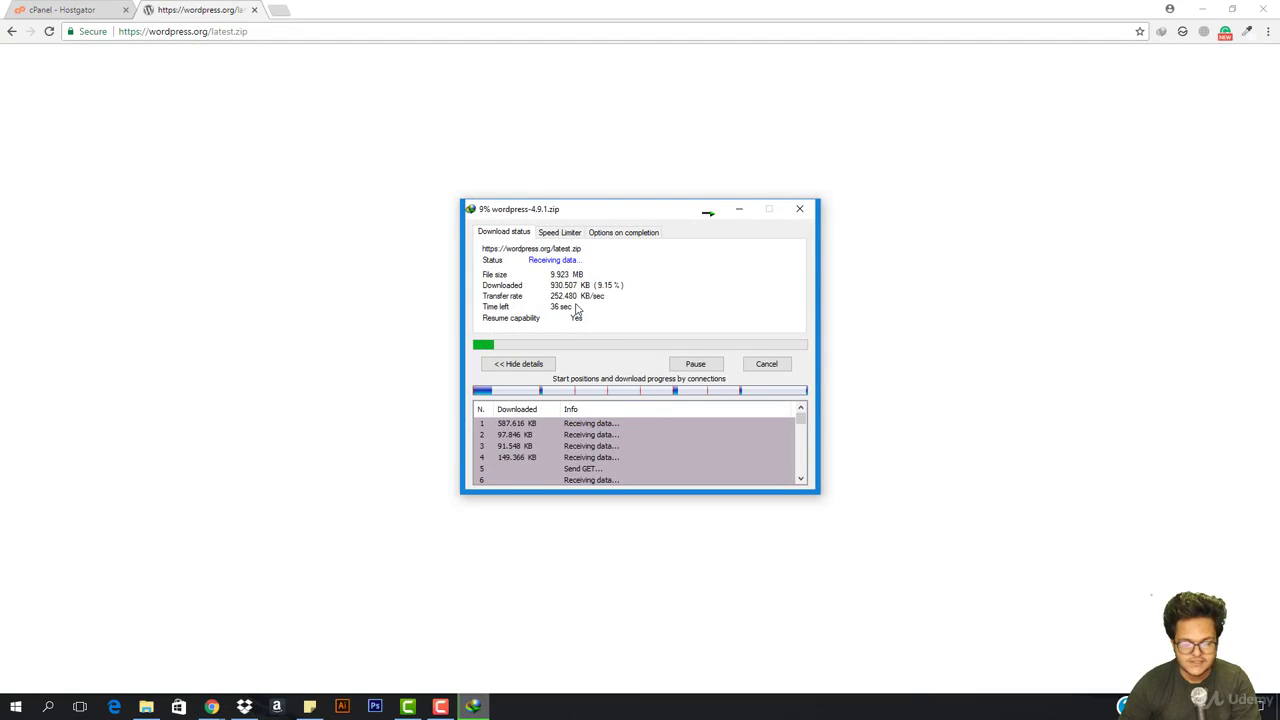
pyautogui.click(62, 10)
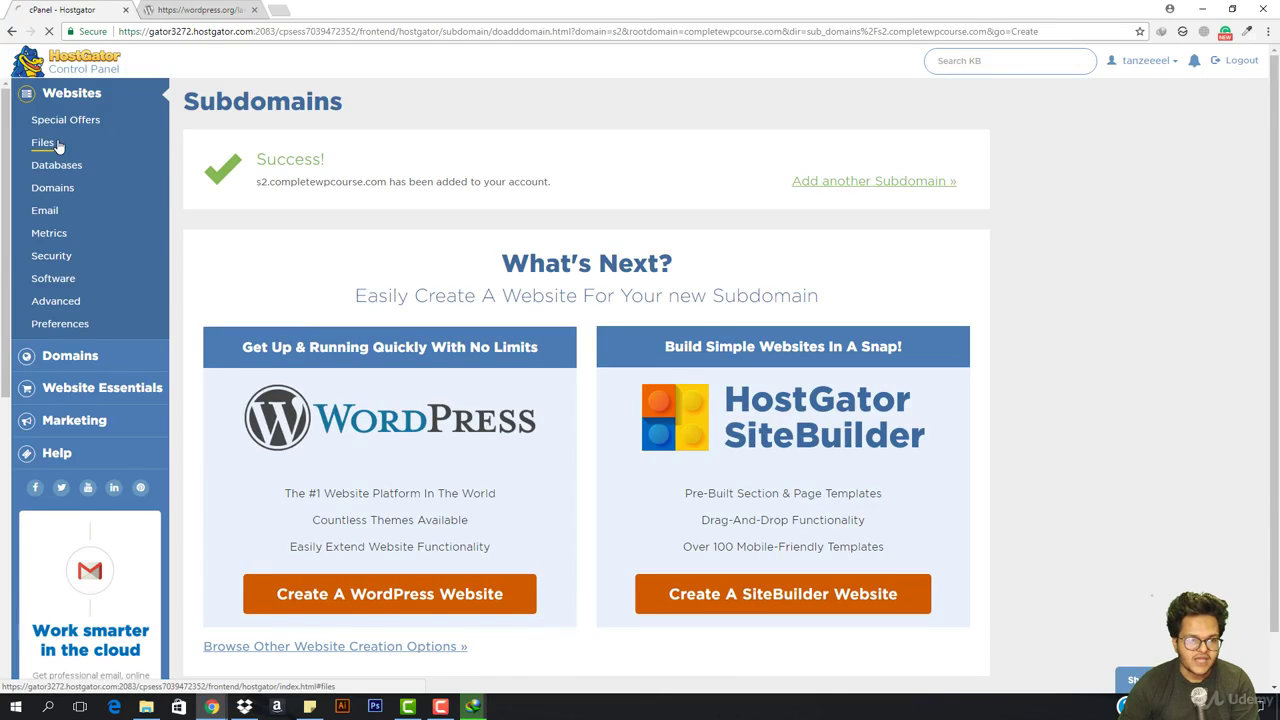
# Open File Manager at sub_domains/s2.completewpcourse.com and reveal the downloaded zip's folder
pyautogui.click(42, 143)
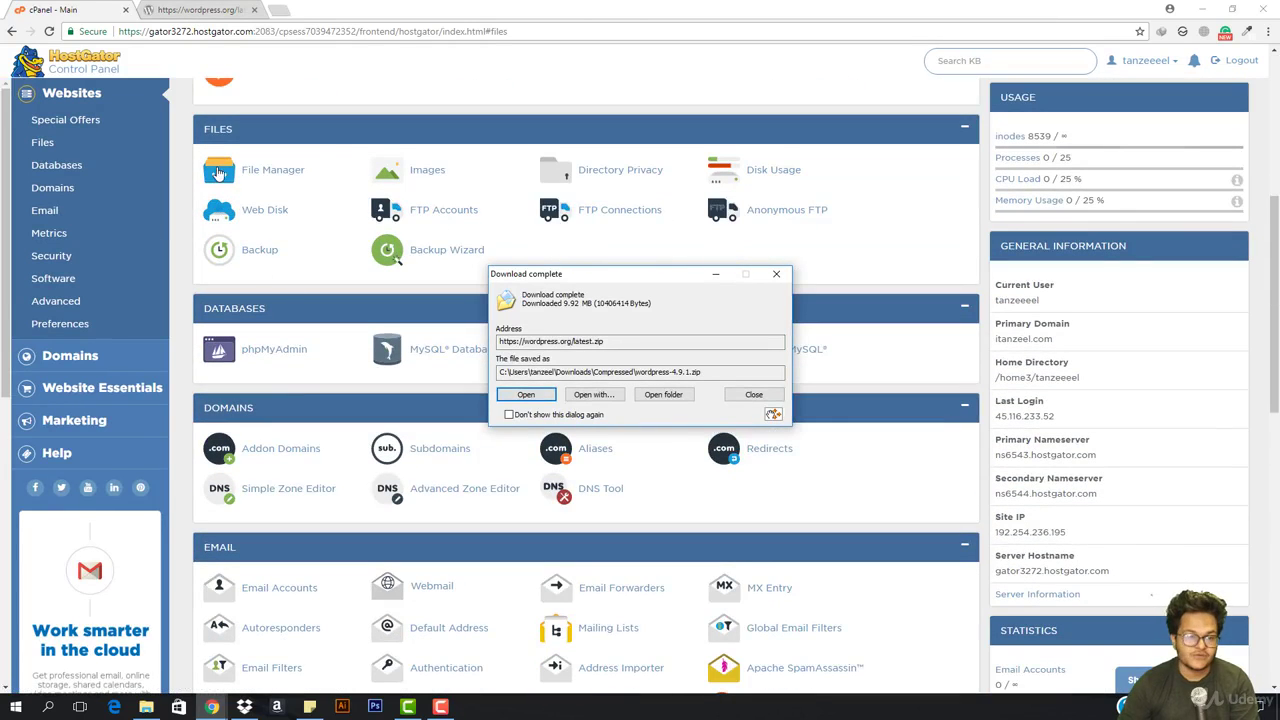
pyautogui.click(218, 172)
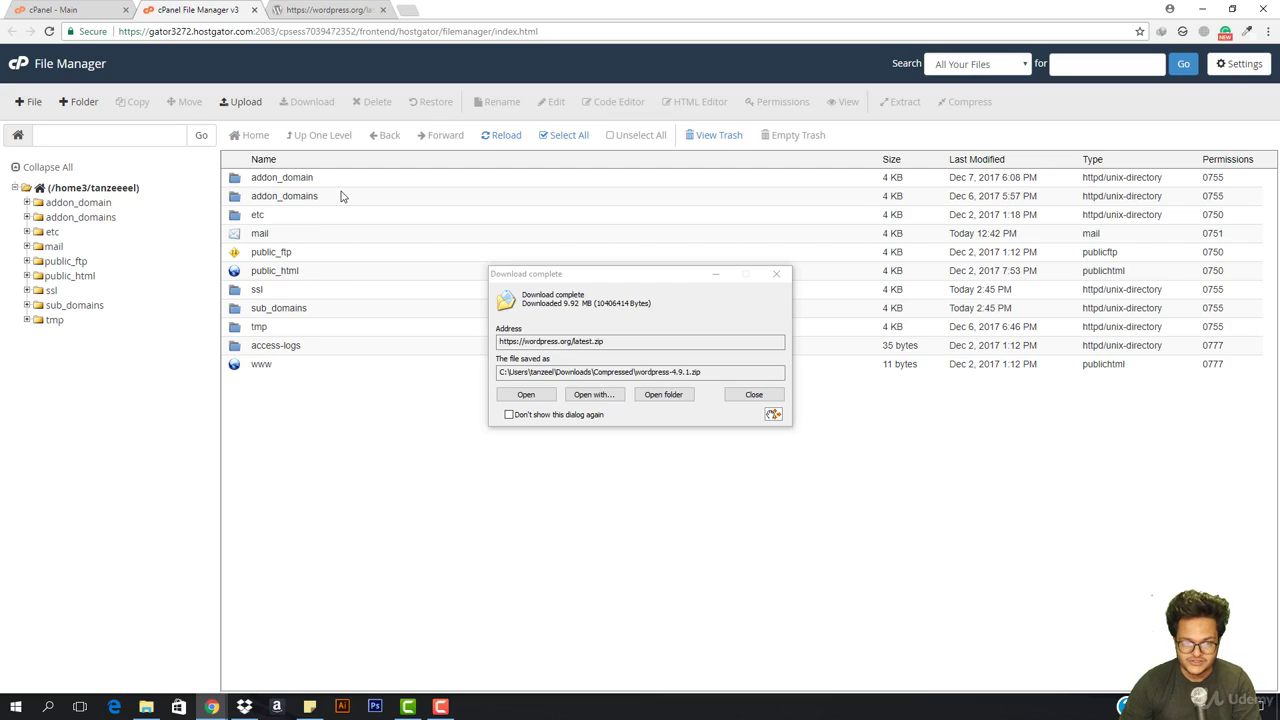
pyautogui.doubleClick(331, 312)
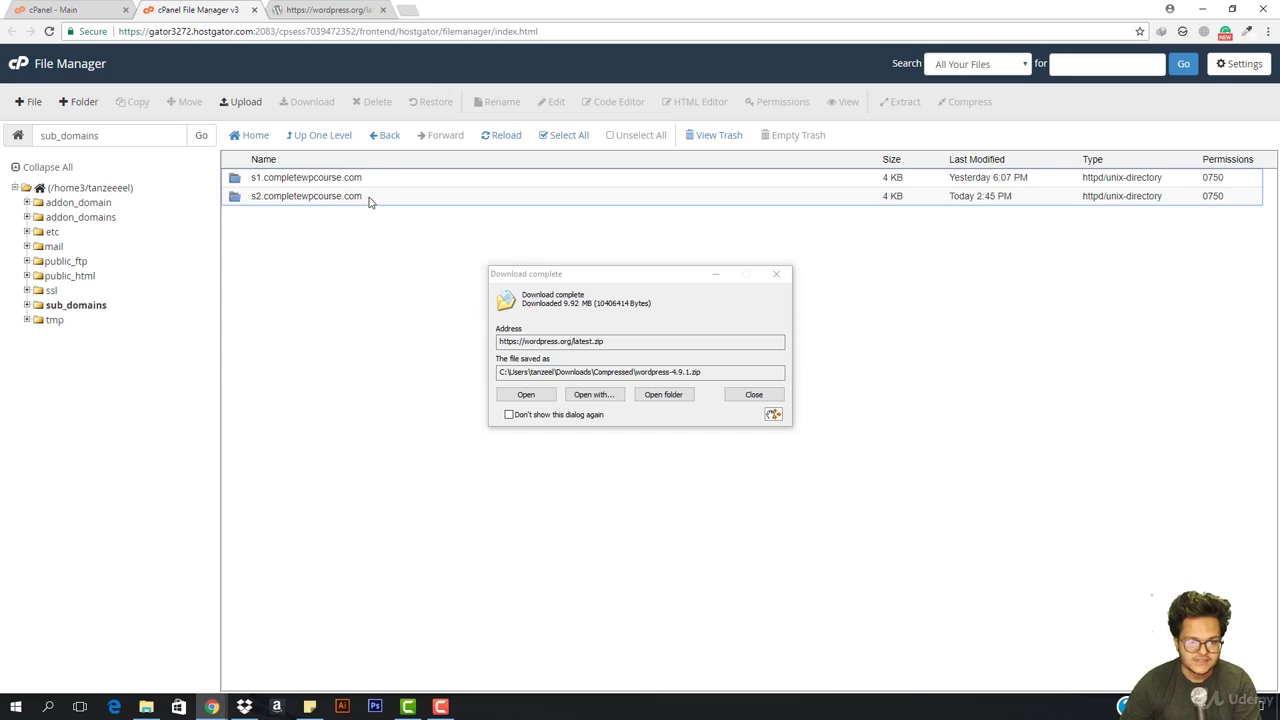
pyautogui.doubleClick(368, 203)
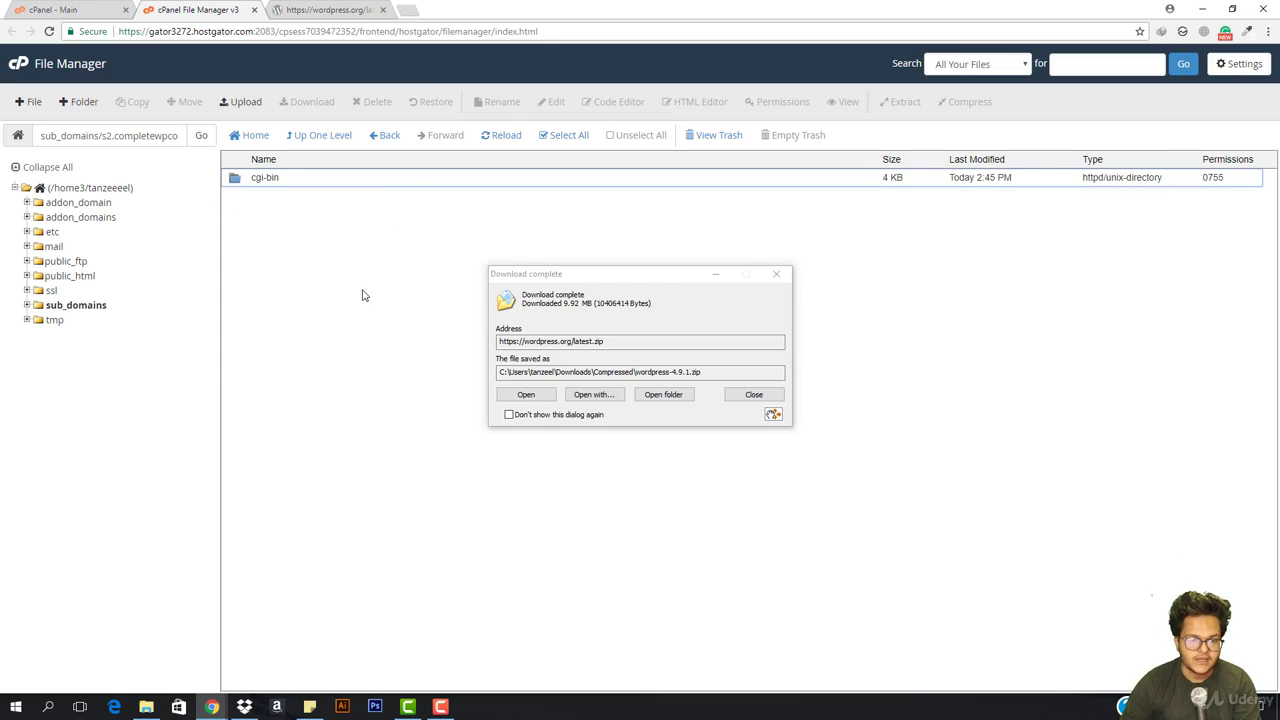
pyautogui.click(665, 397)
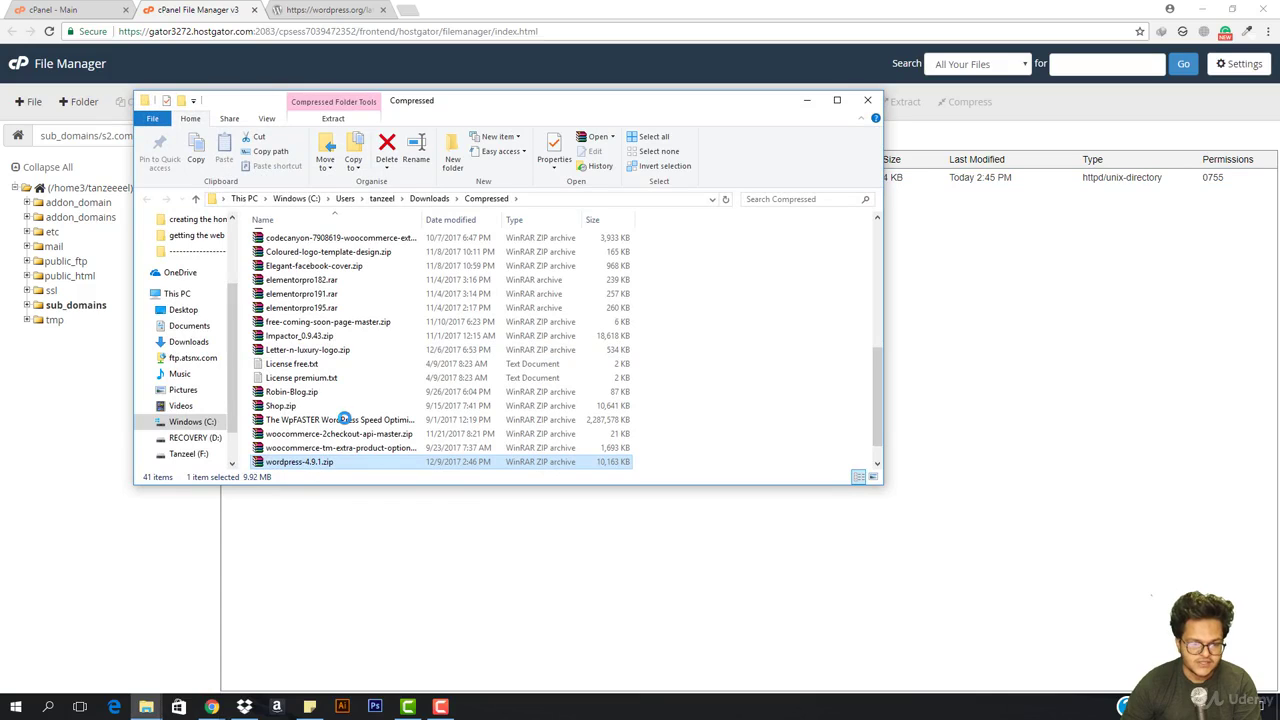
# Extract the WordPress zip into its own wordpress-4.9.1 folder, avoiding overwriting existing files
pyautogui.rightClick(316, 462)
pyautogui.click(405, 217)
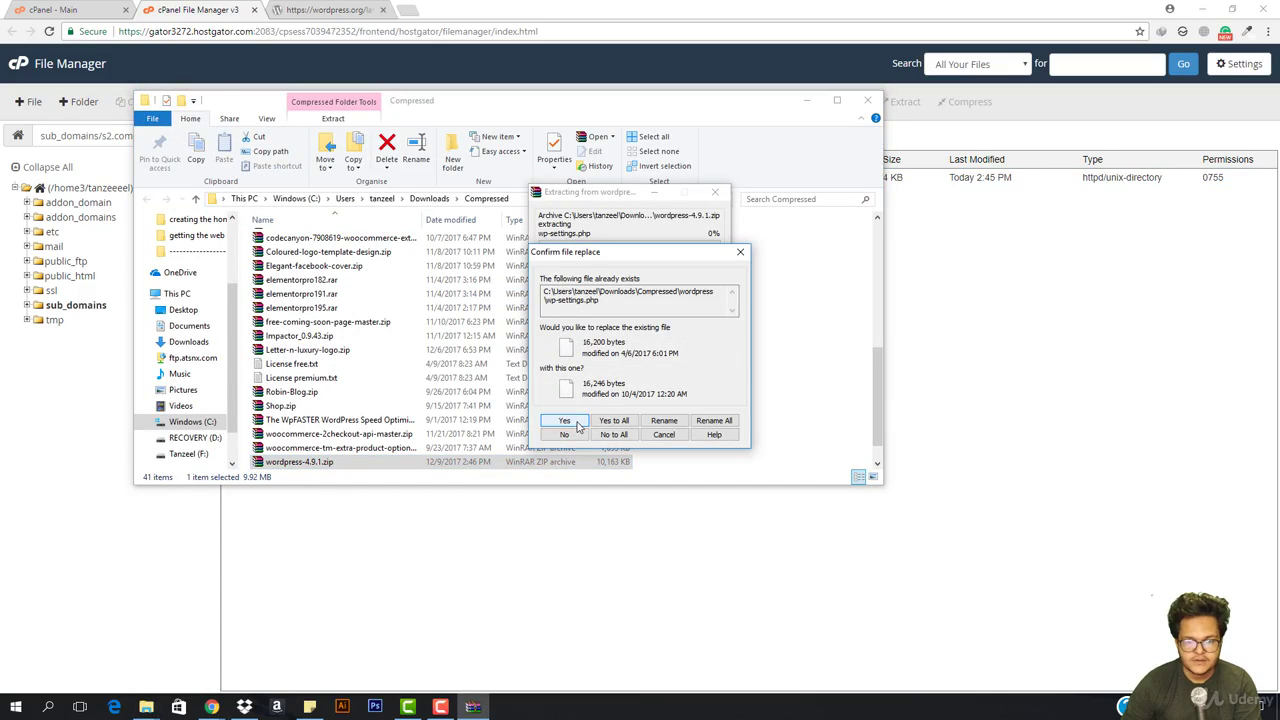
pyautogui.click(663, 434)
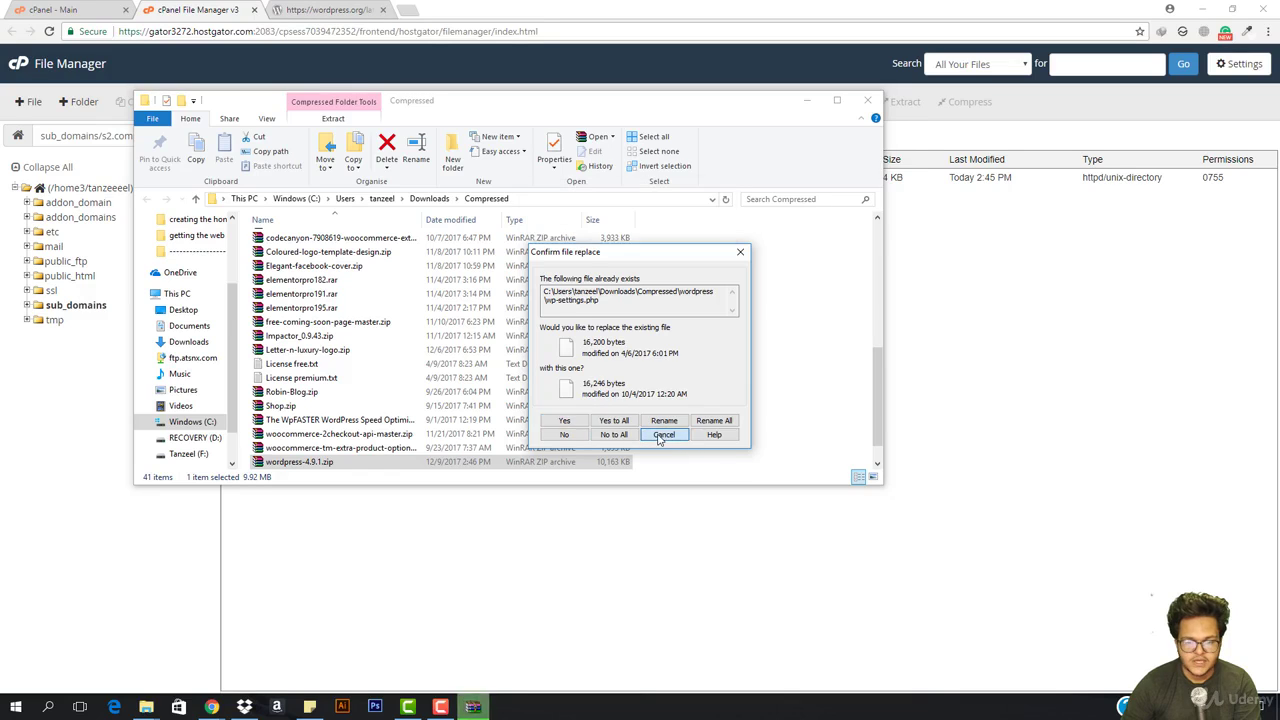
pyautogui.rightClick(400, 467)
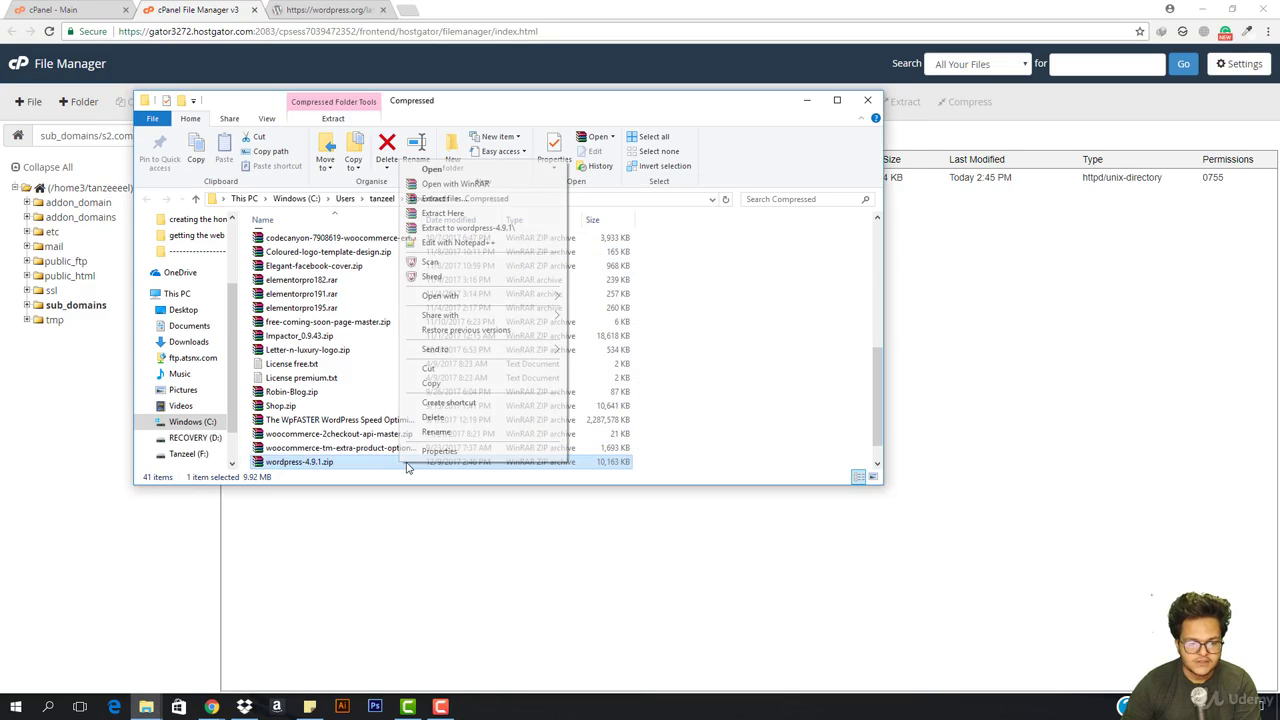
pyautogui.click(489, 214)
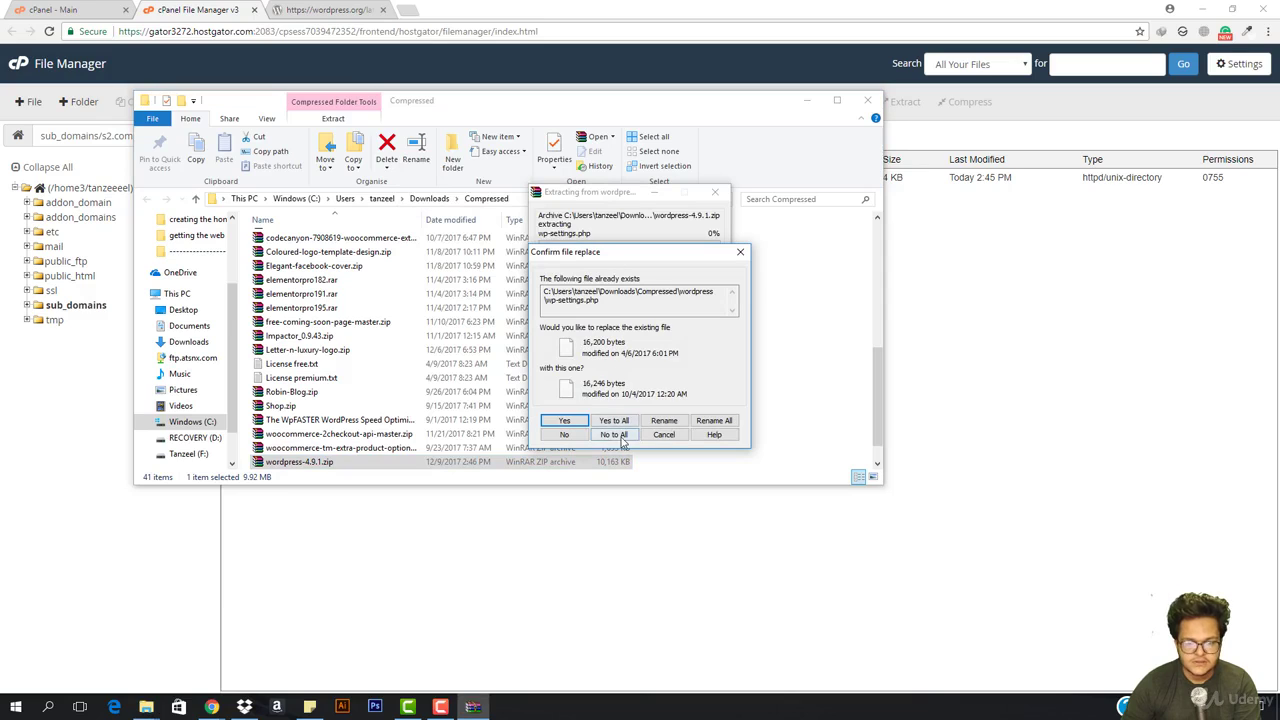
pyautogui.click(663, 434)
pyautogui.rightClick(336, 468)
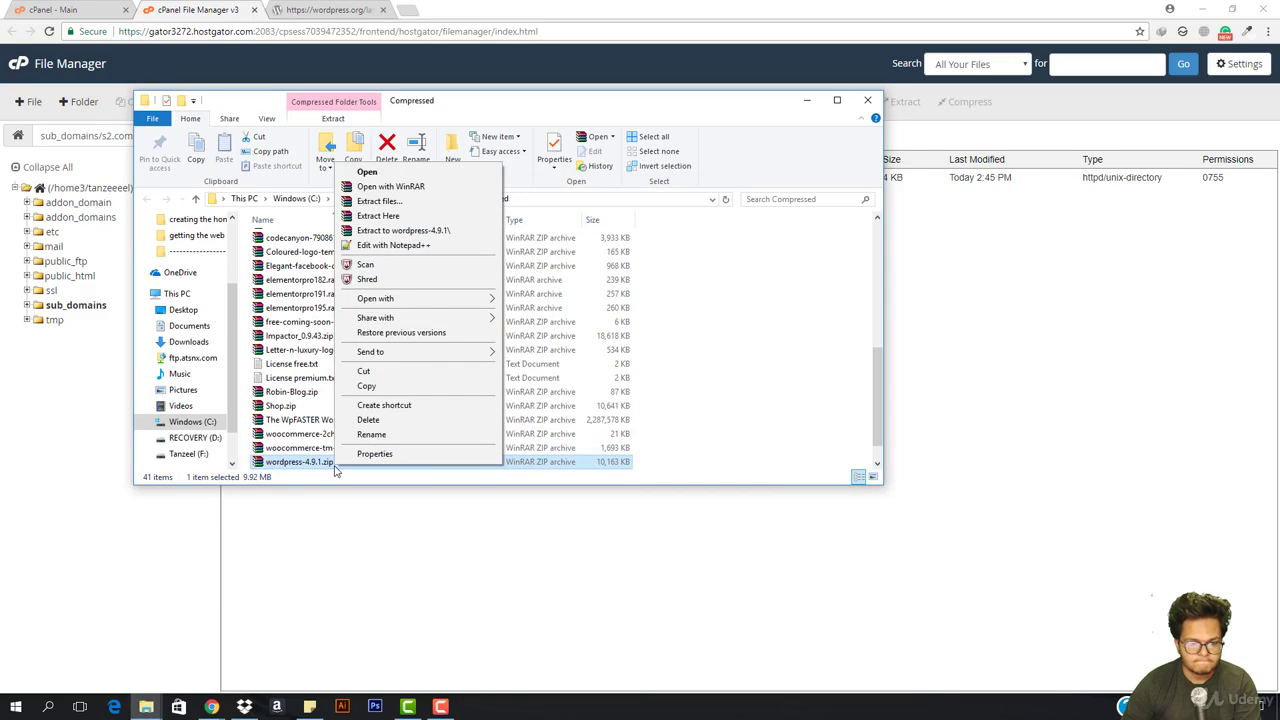
pyautogui.click(425, 232)
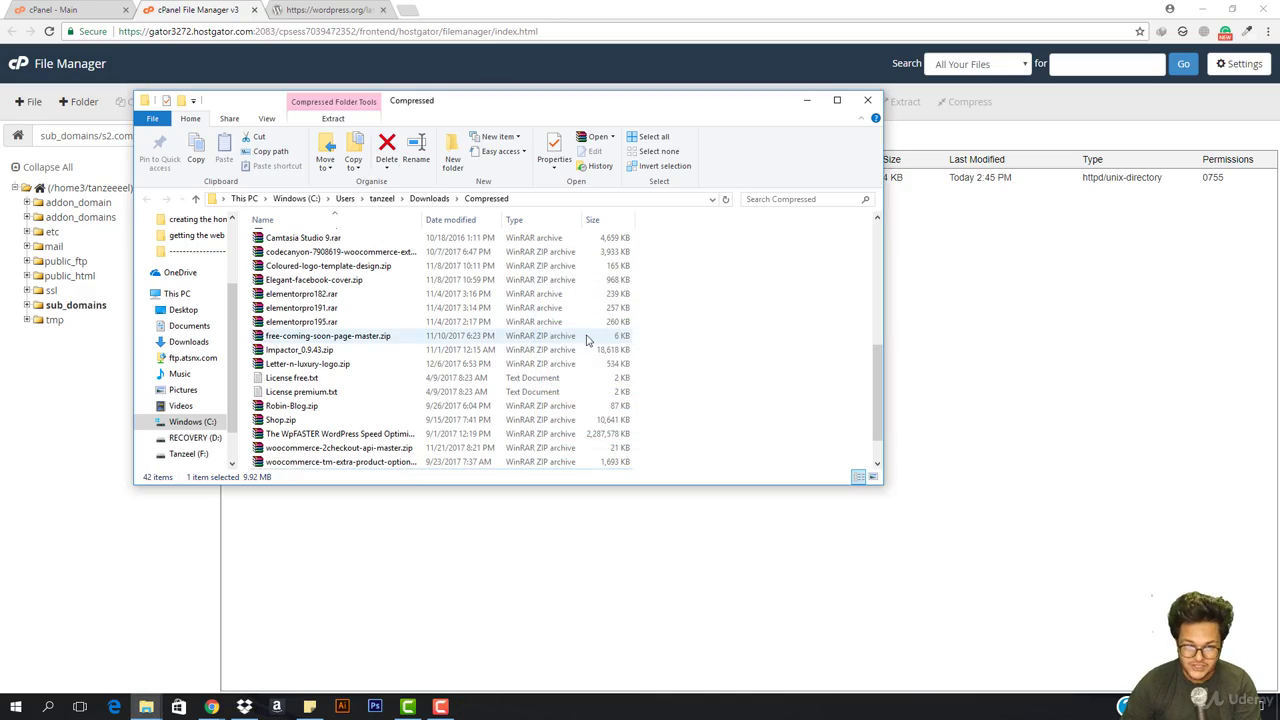
# Compress all 19 items in wordpress-4.9.1\wordpress into a ZIP-format wordpress.zip
pyautogui.scroll(5, 350, 385)
pyautogui.click(308, 404)
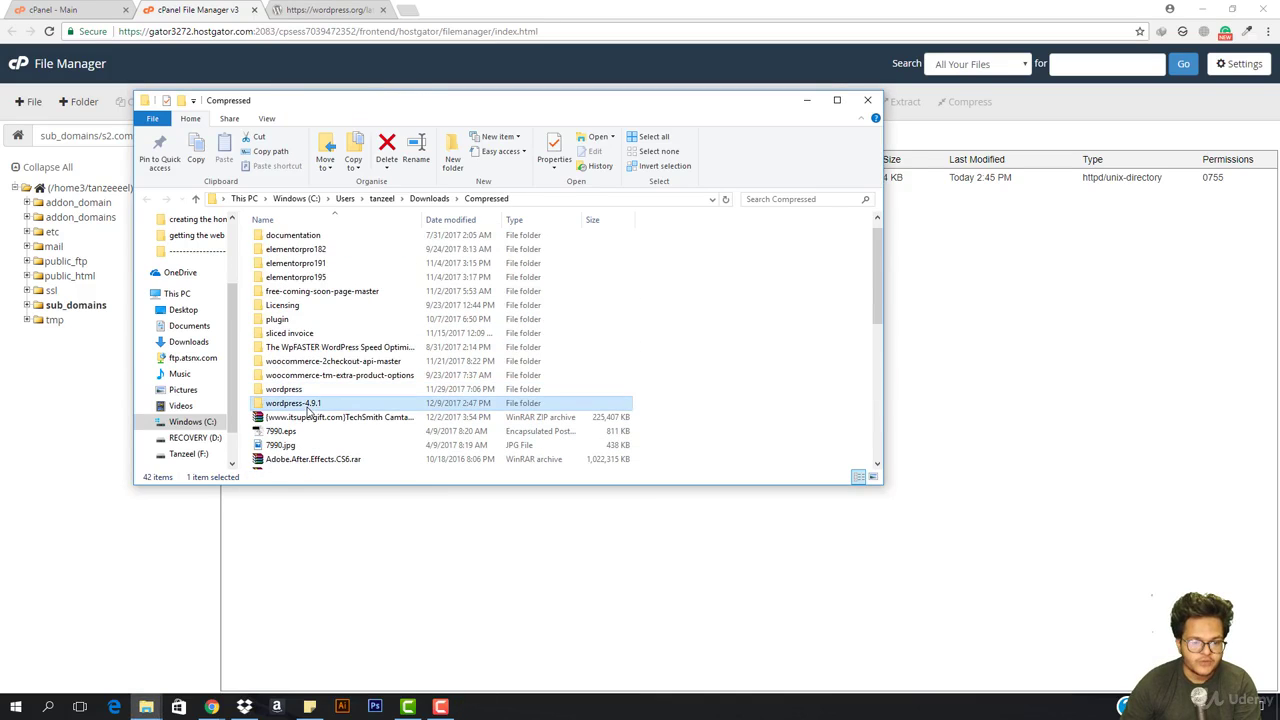
pyautogui.doubleClick(307, 406)
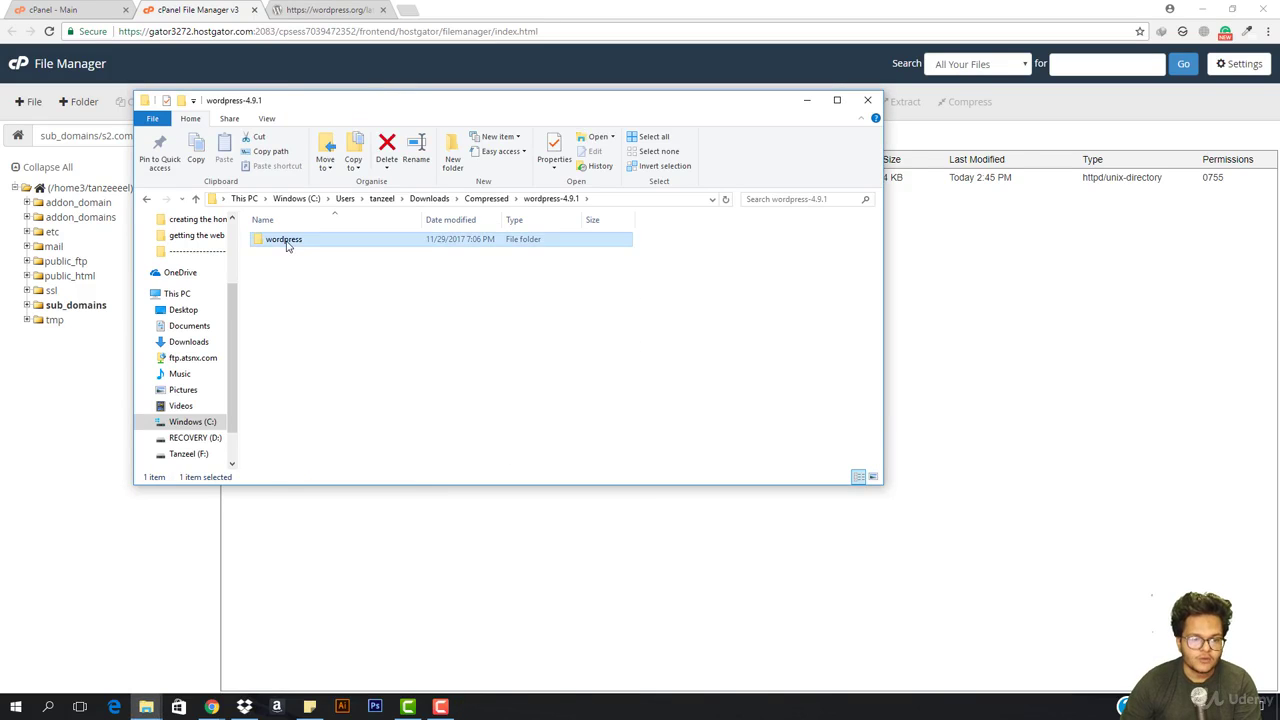
pyautogui.doubleClick(288, 242)
pyautogui.hotkey('ctrl', 'a')
pyautogui.rightClick(348, 336)
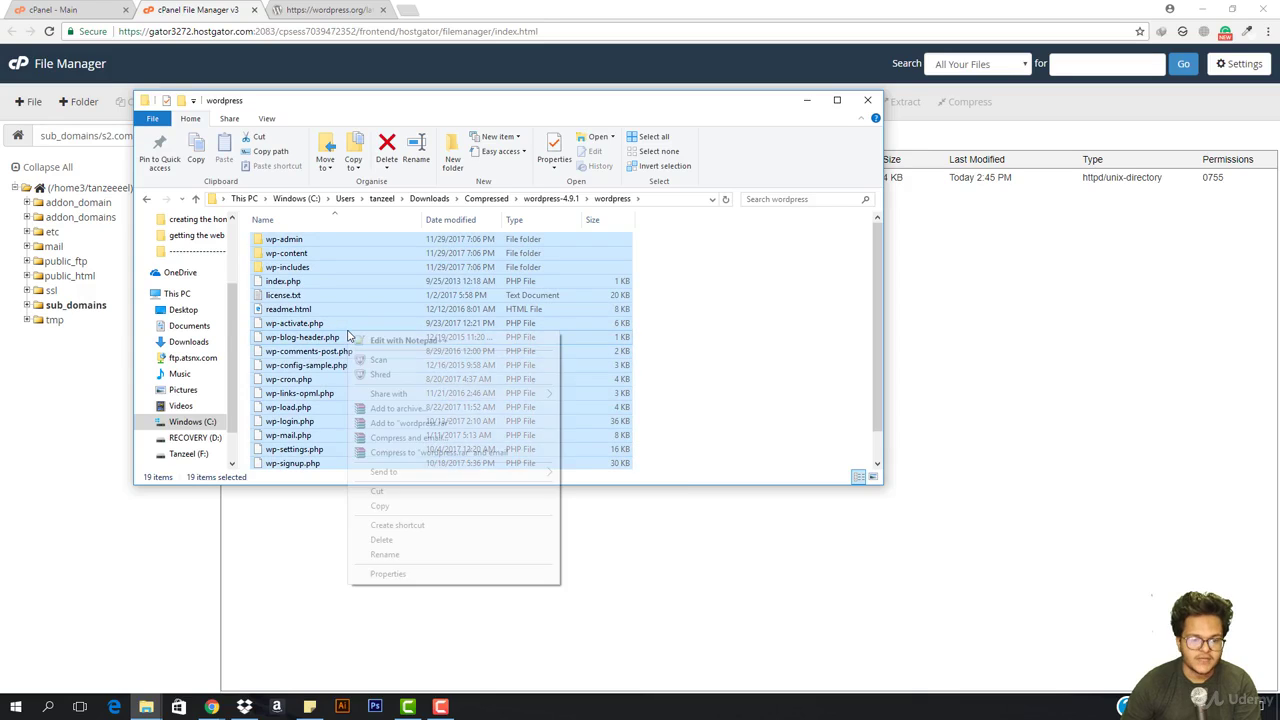
pyautogui.click(400, 408)
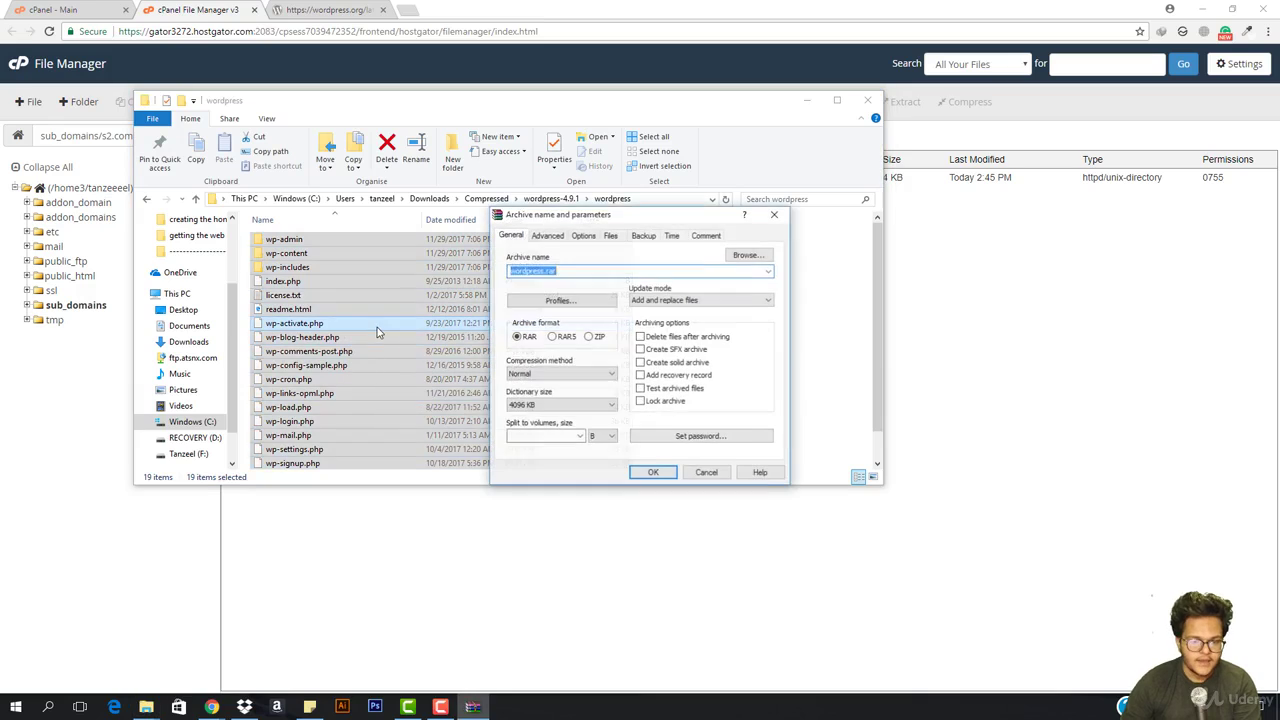
pyautogui.click(578, 338)
pyautogui.click(598, 338)
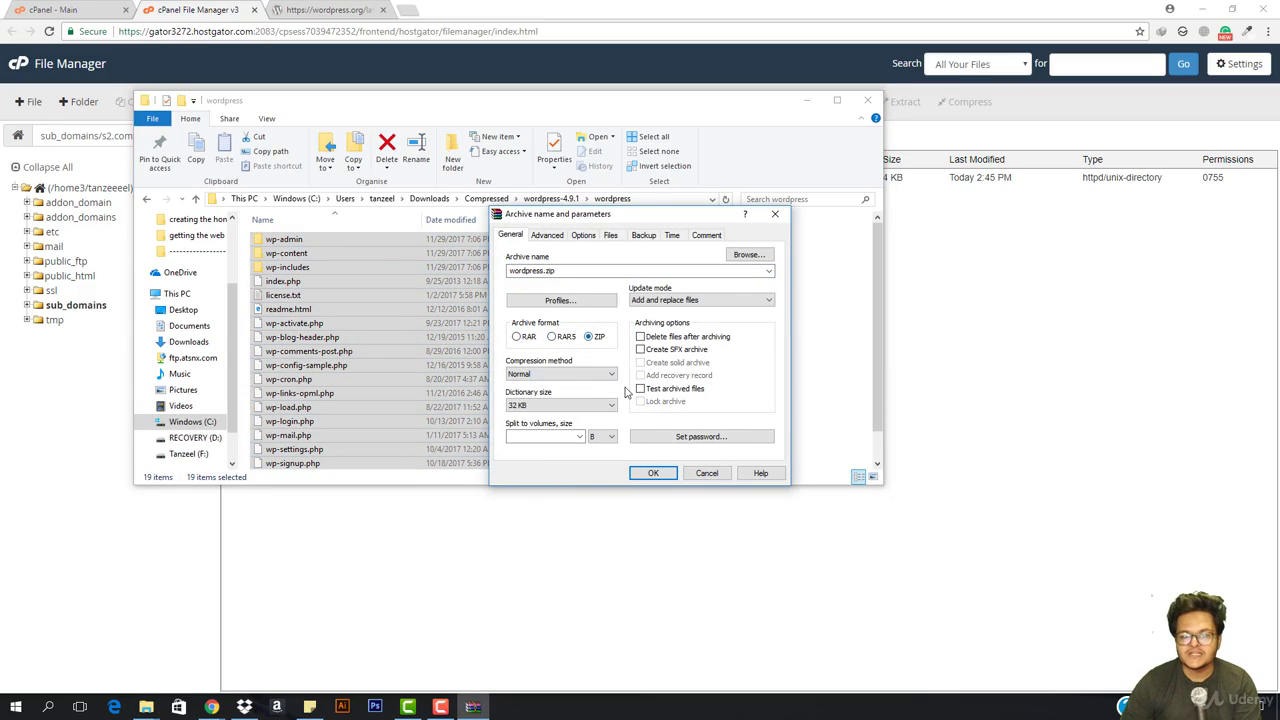
pyautogui.click(653, 473)
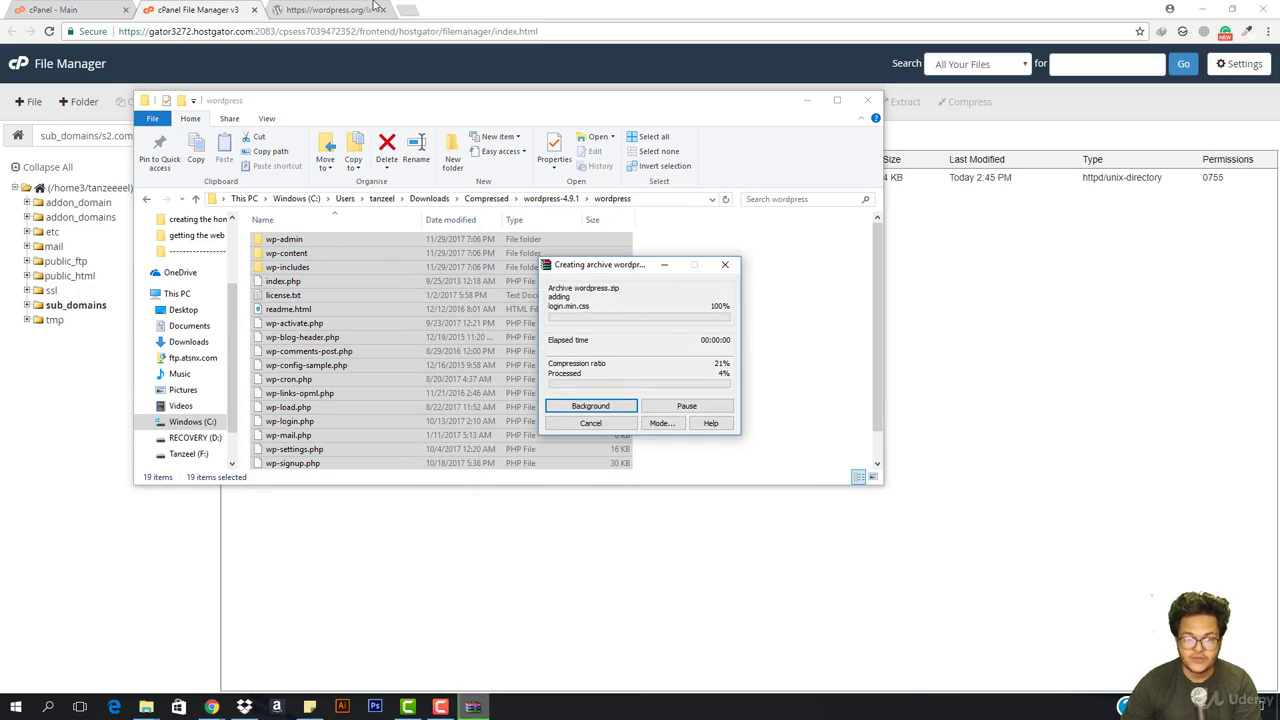
pyautogui.click(407, 10)
# Visit win-rar.com, close it, and return to the cPanel File Manager tab
pyautogui.write('winrar')
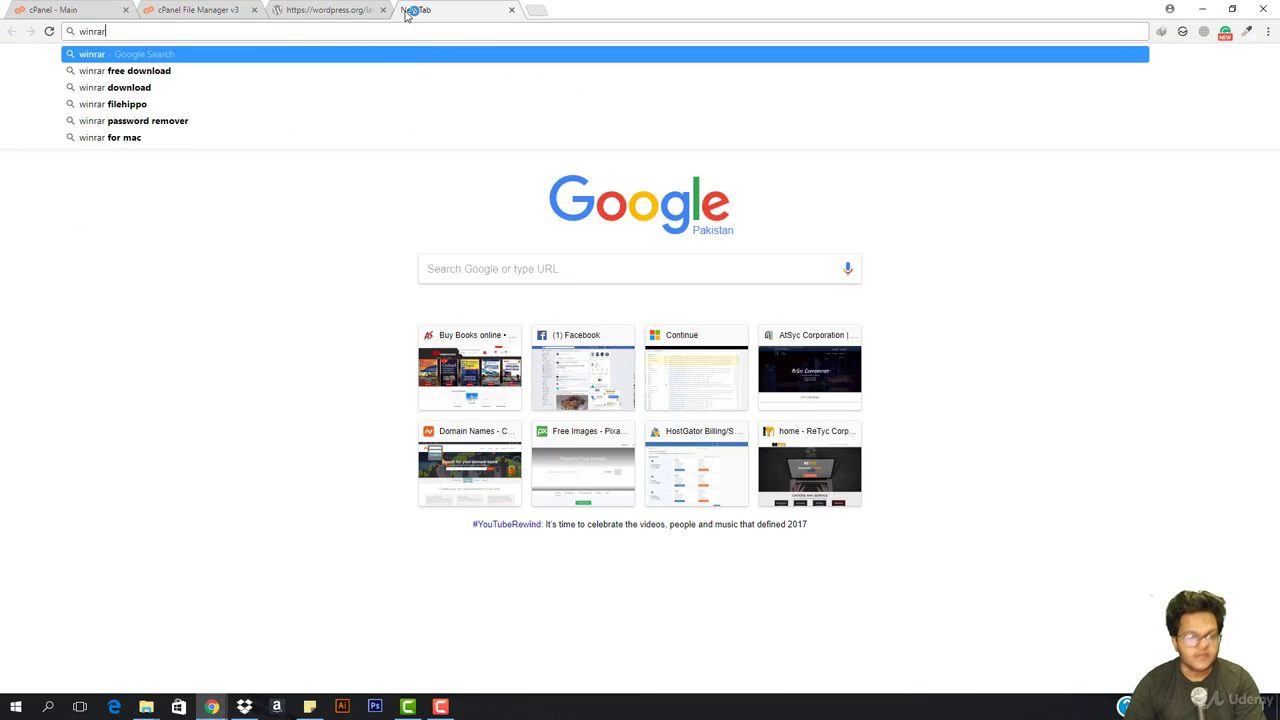
pyautogui.hotkey('ctrl', 'Return')
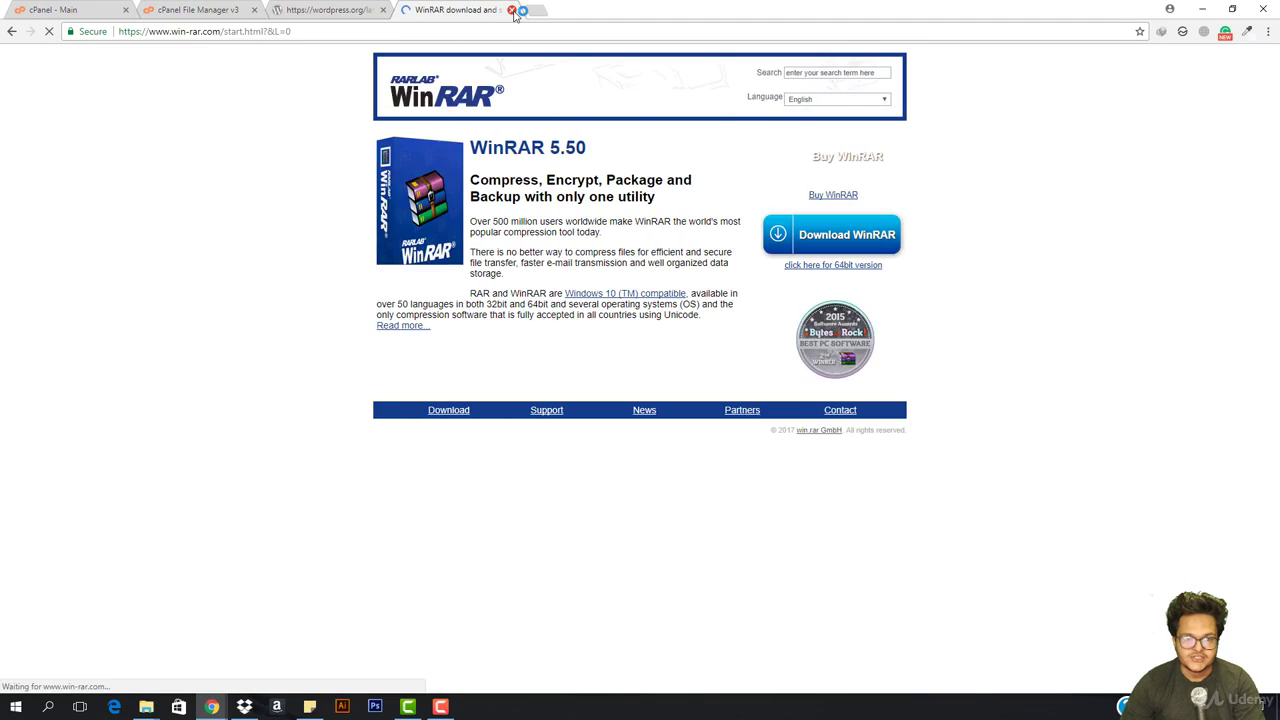
pyautogui.click(512, 10)
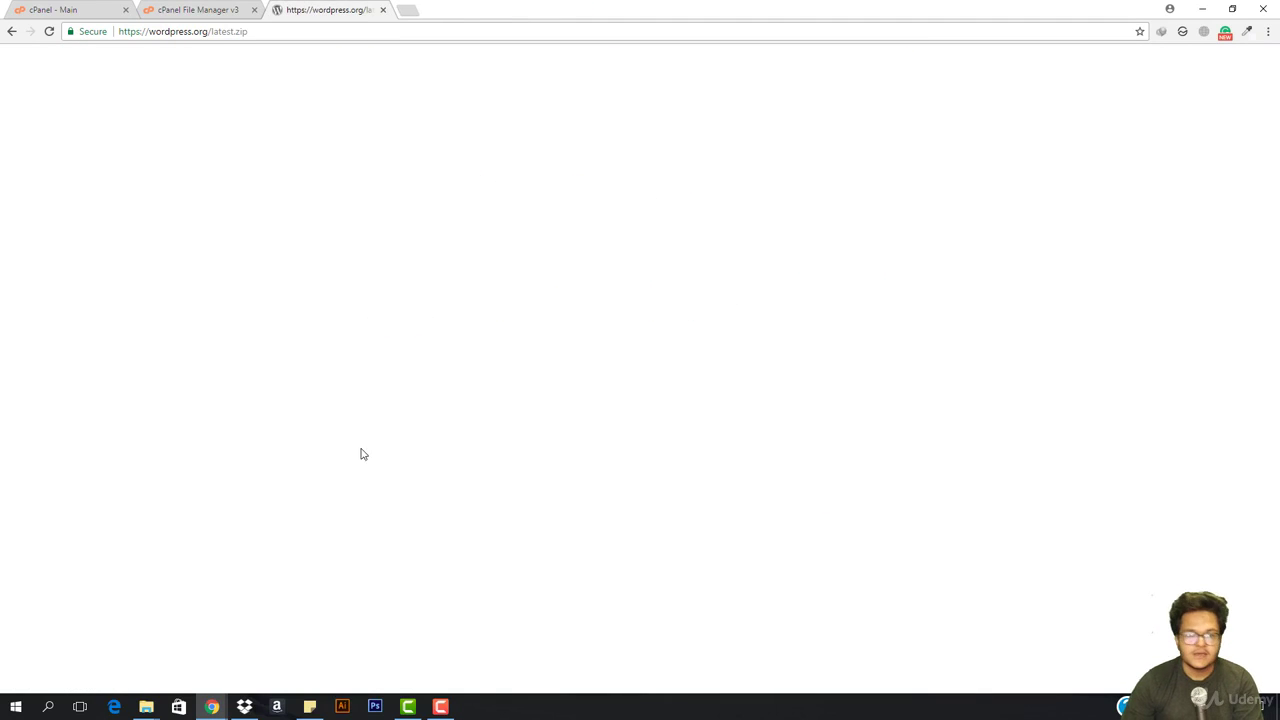
pyautogui.click(240, 12)
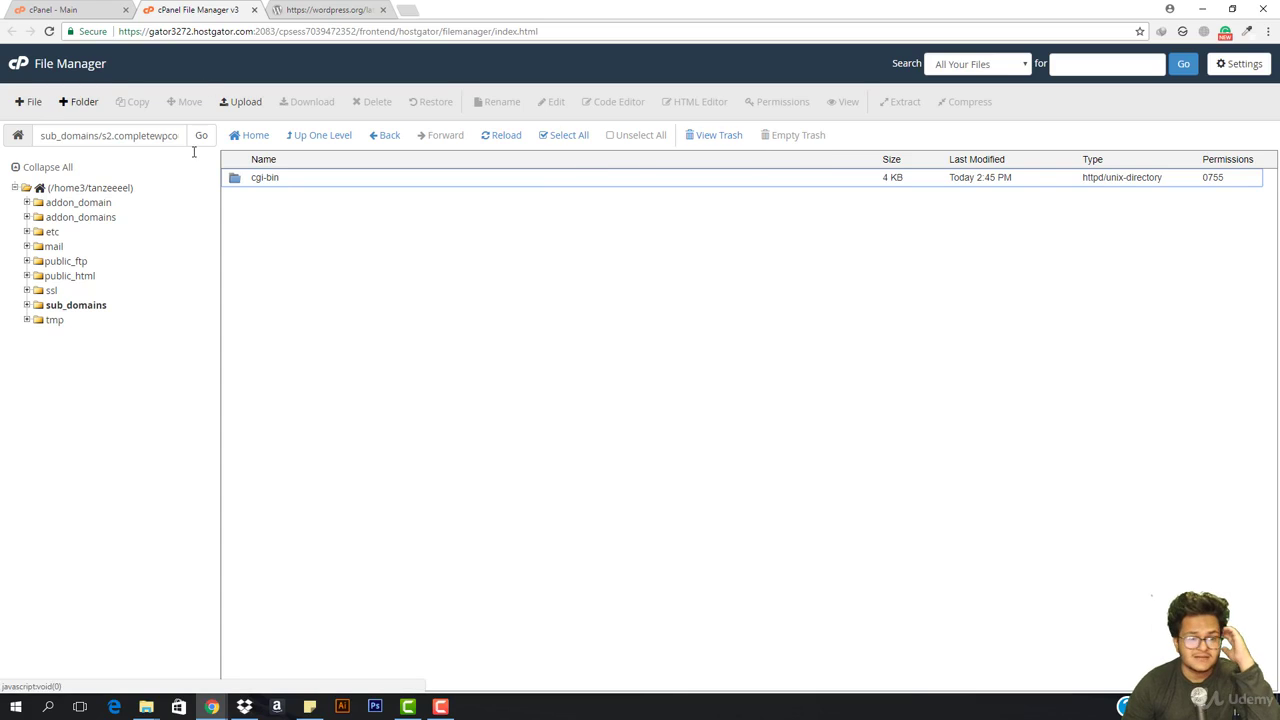
# Upload wordpress.zip from Downloads\Compressed\wordpress-4.9.1\wordpress to the s2.completewpcourse.com folder
pyautogui.click(494, 331)
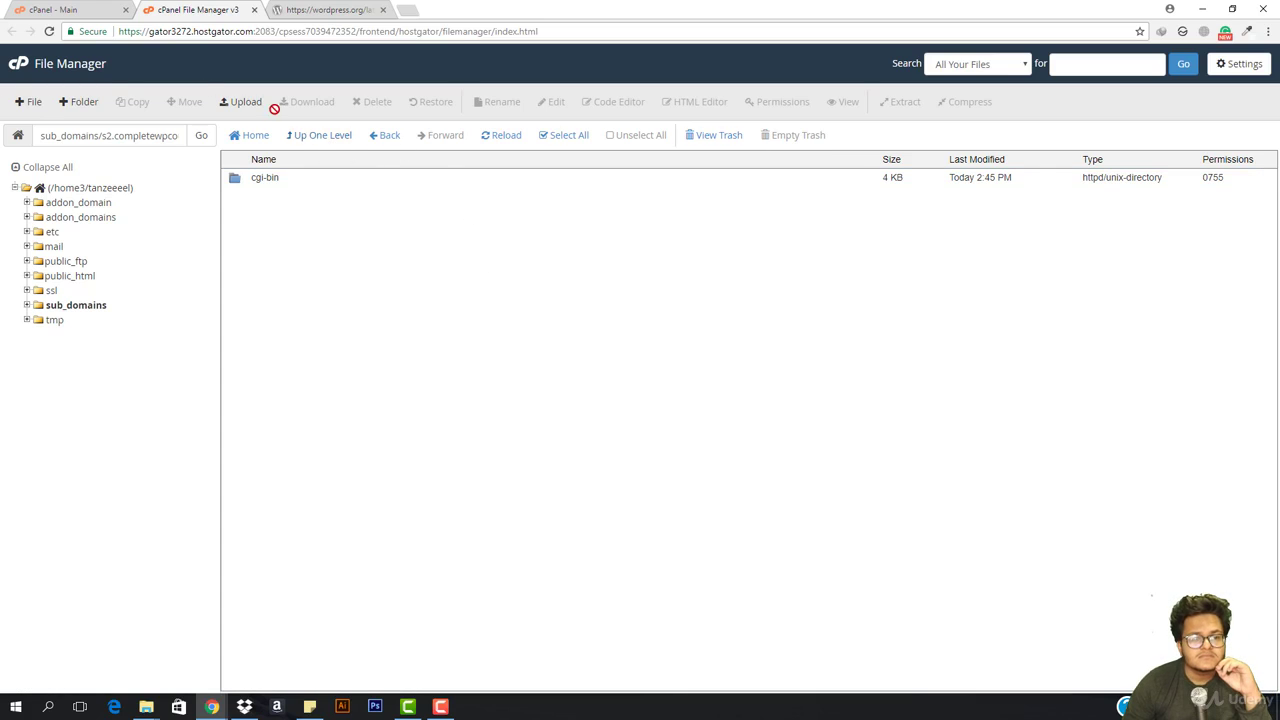
pyautogui.click(241, 102)
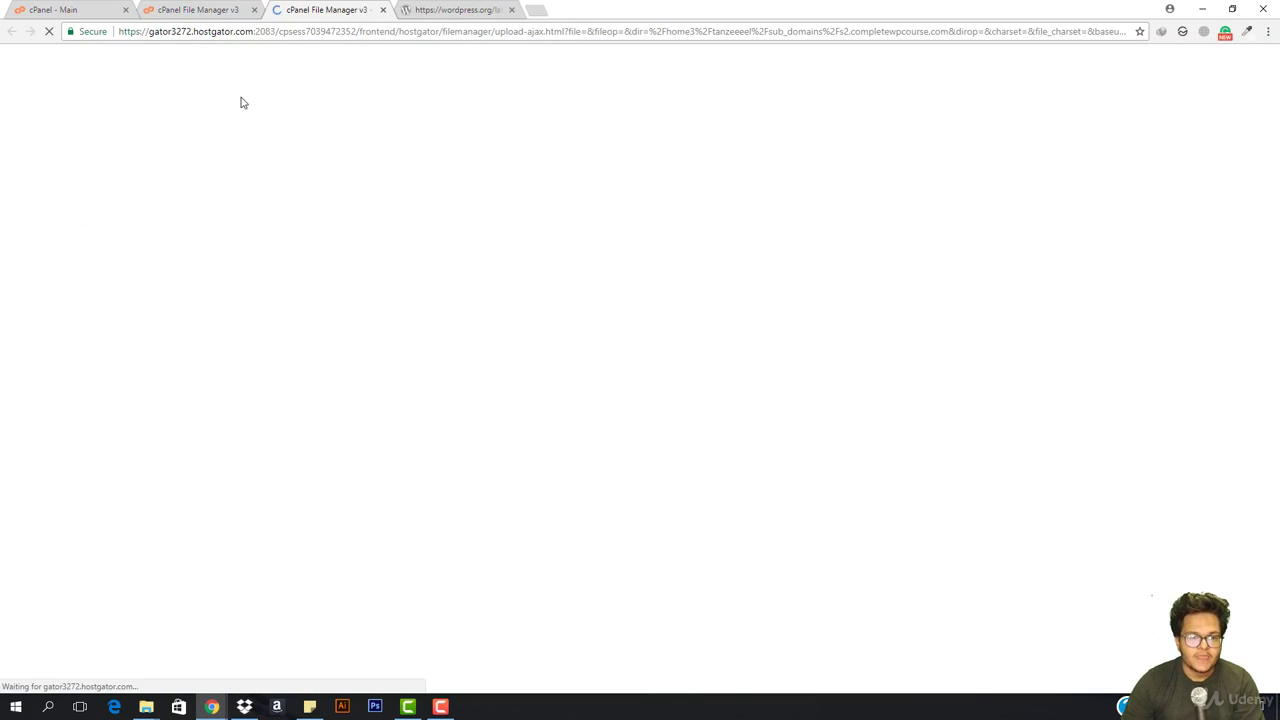
pyautogui.click(648, 285)
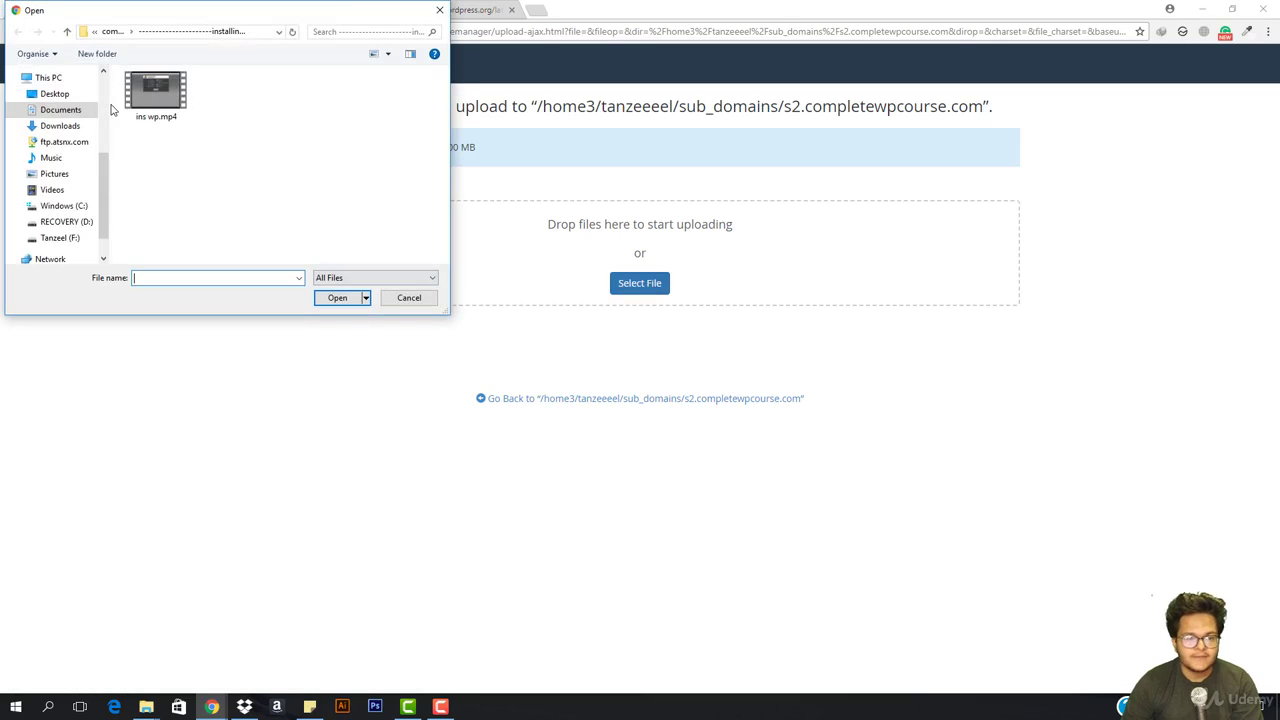
pyautogui.click(52, 128)
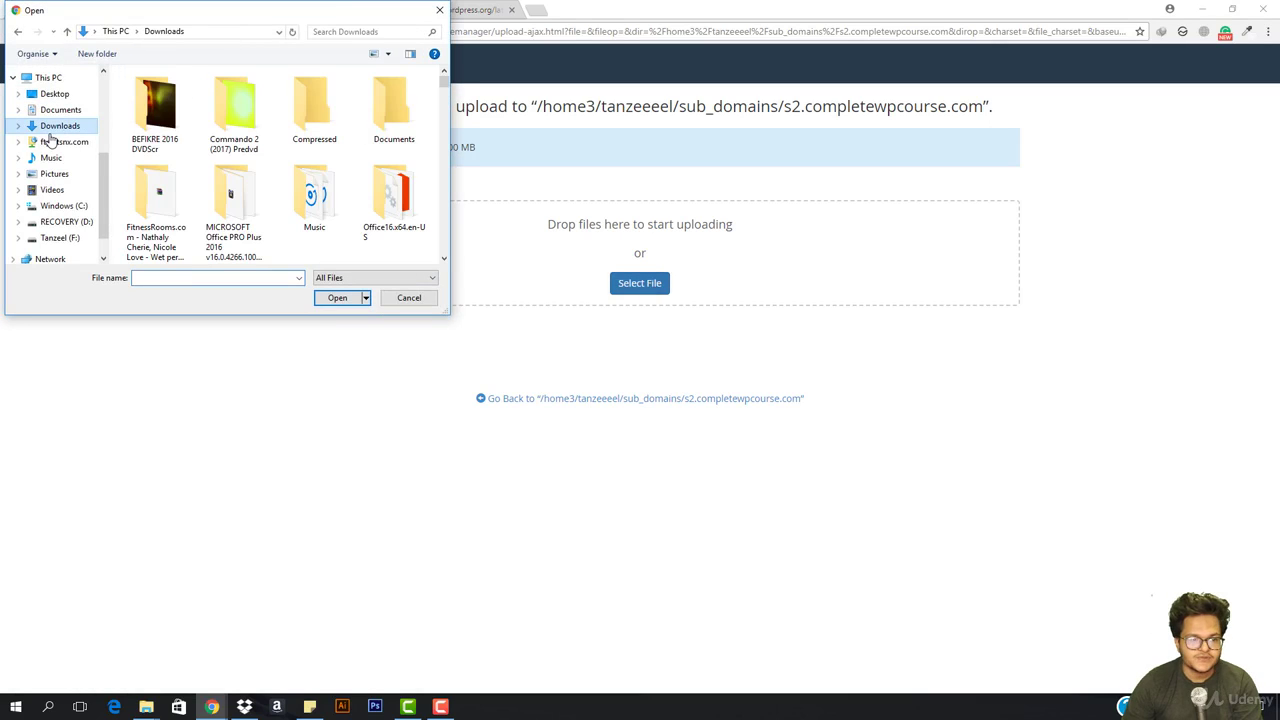
pyautogui.doubleClick(306, 125)
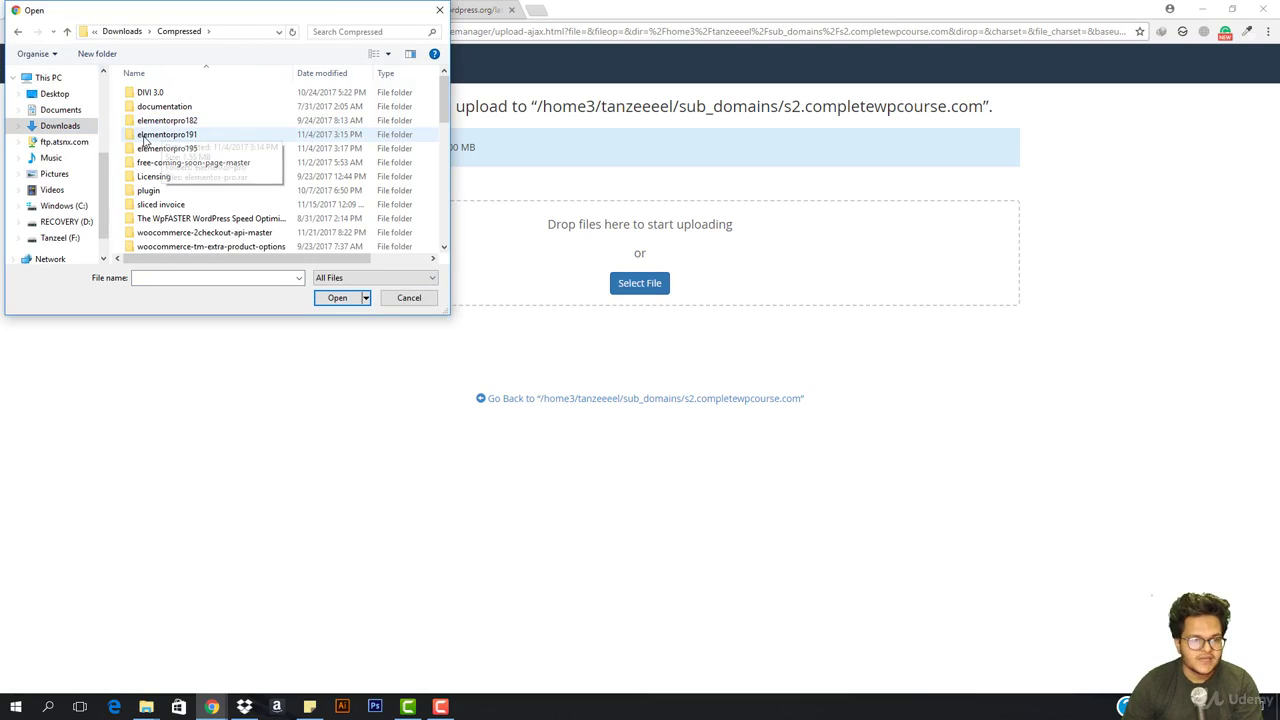
pyautogui.scroll(-2, 188, 189)
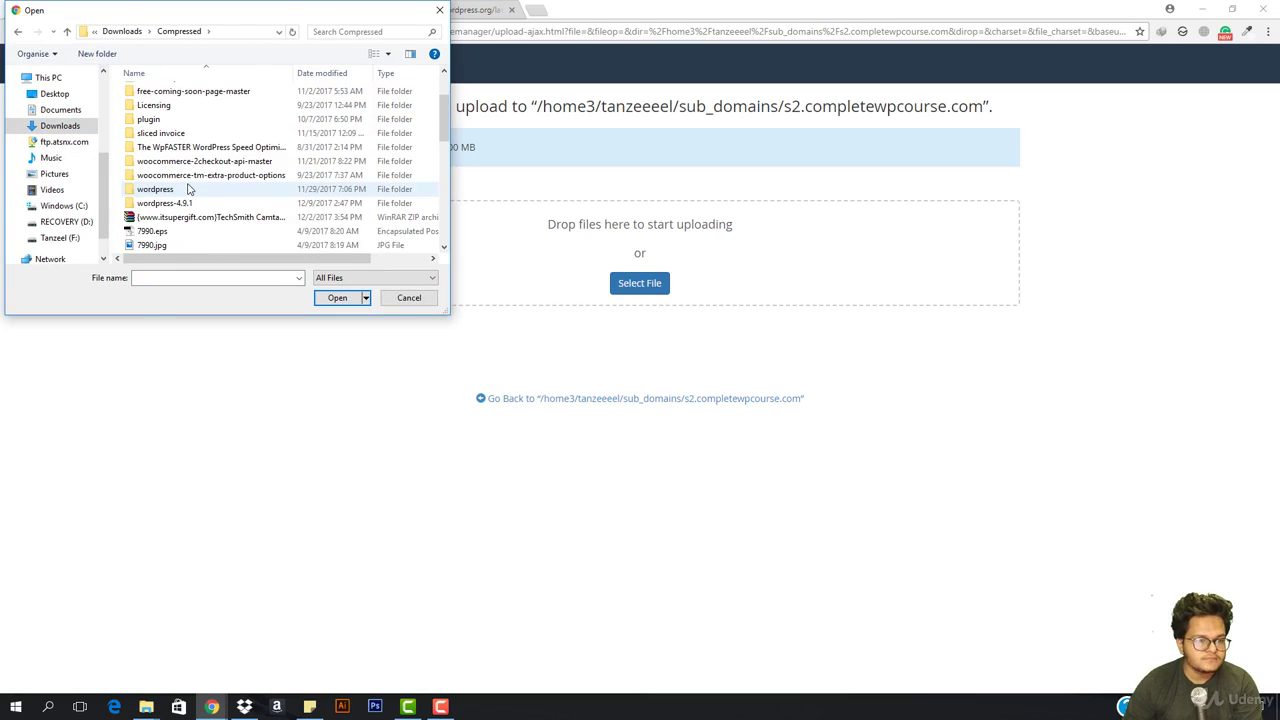
pyautogui.doubleClick(183, 203)
pyautogui.click(169, 98)
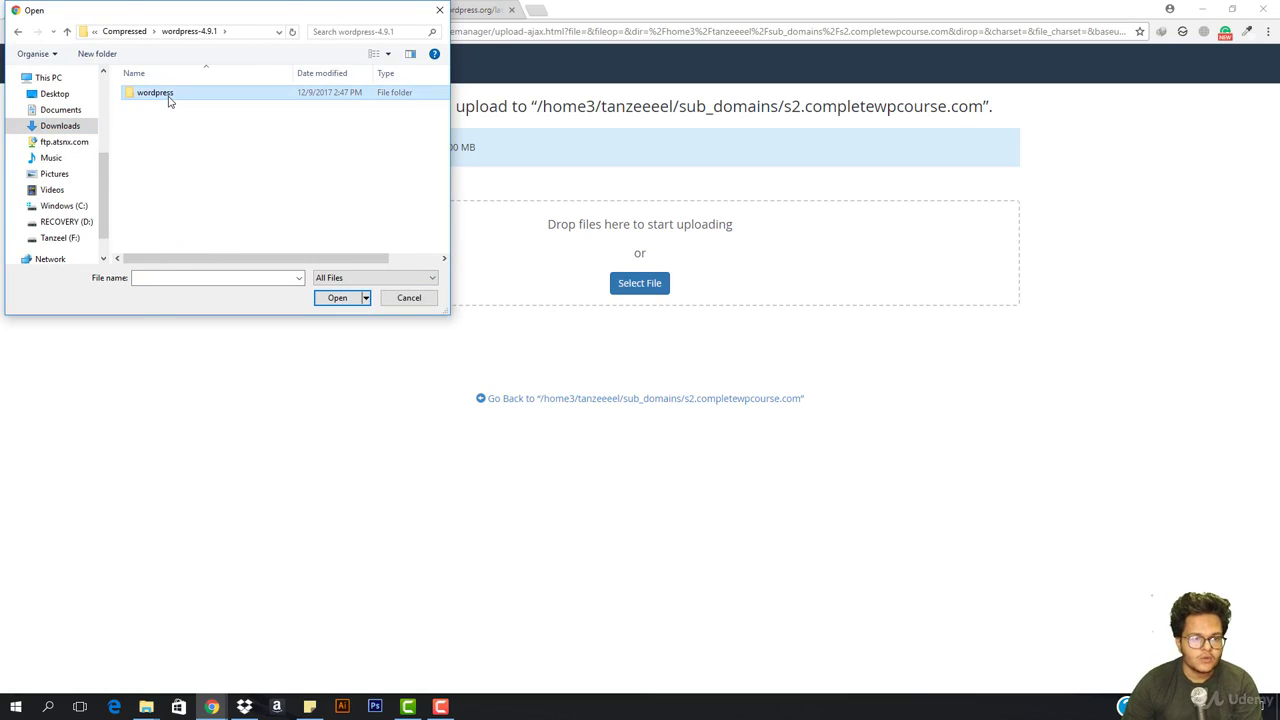
pyautogui.doubleClick(169, 98)
pyautogui.doubleClick(183, 177)
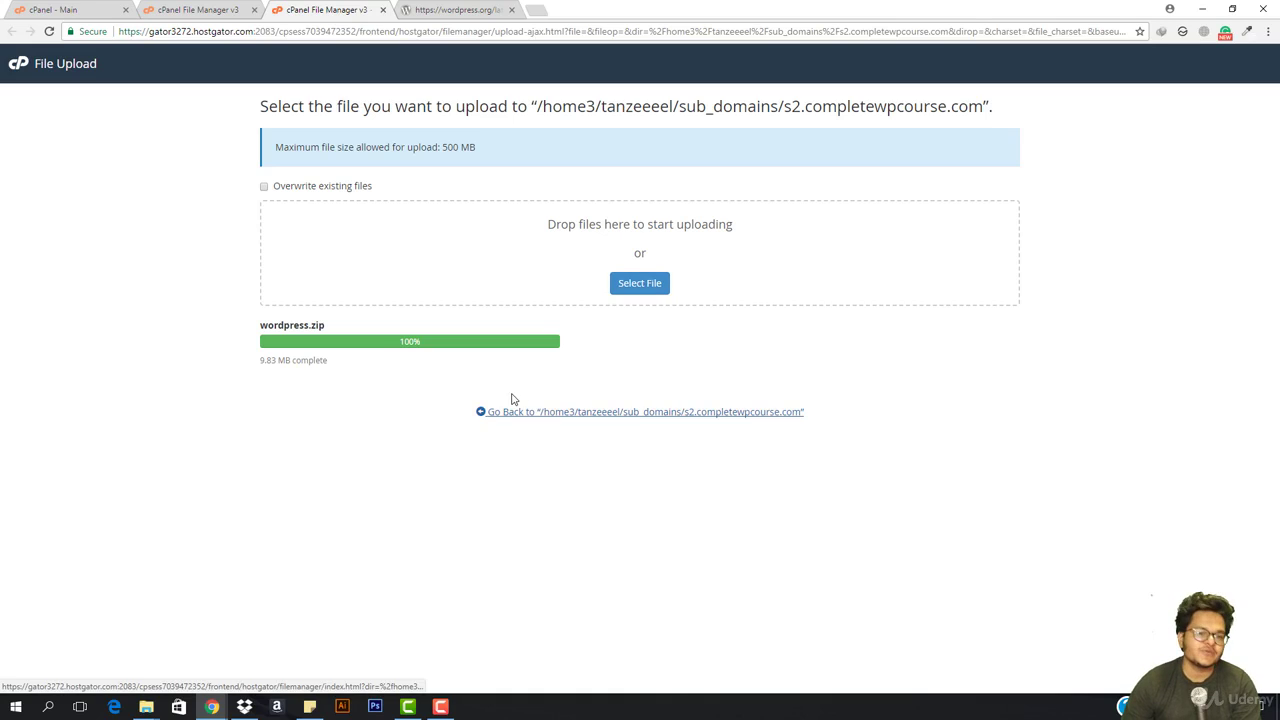
# Extract wordpress.zip into the s2.completewpcourse.com folder, refresh the listing, then delete the zip
pyautogui.click(640, 411)
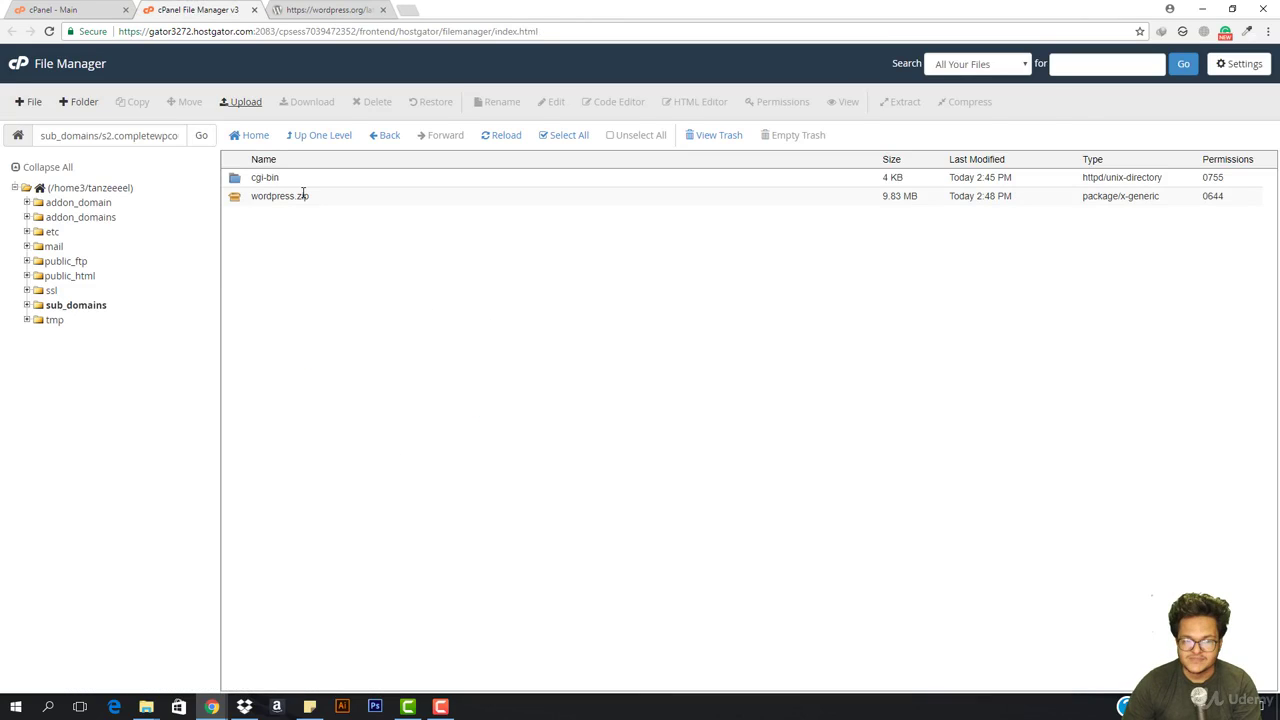
pyautogui.rightClick(341, 197)
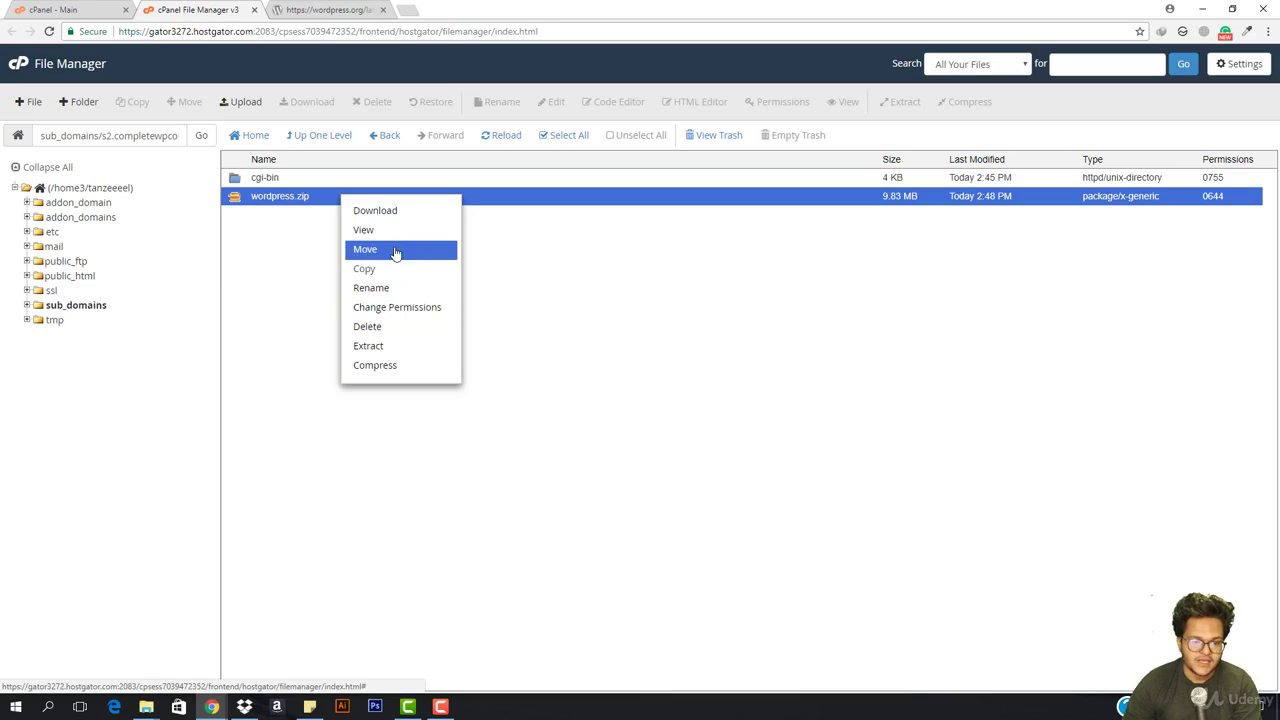
pyautogui.click(387, 347)
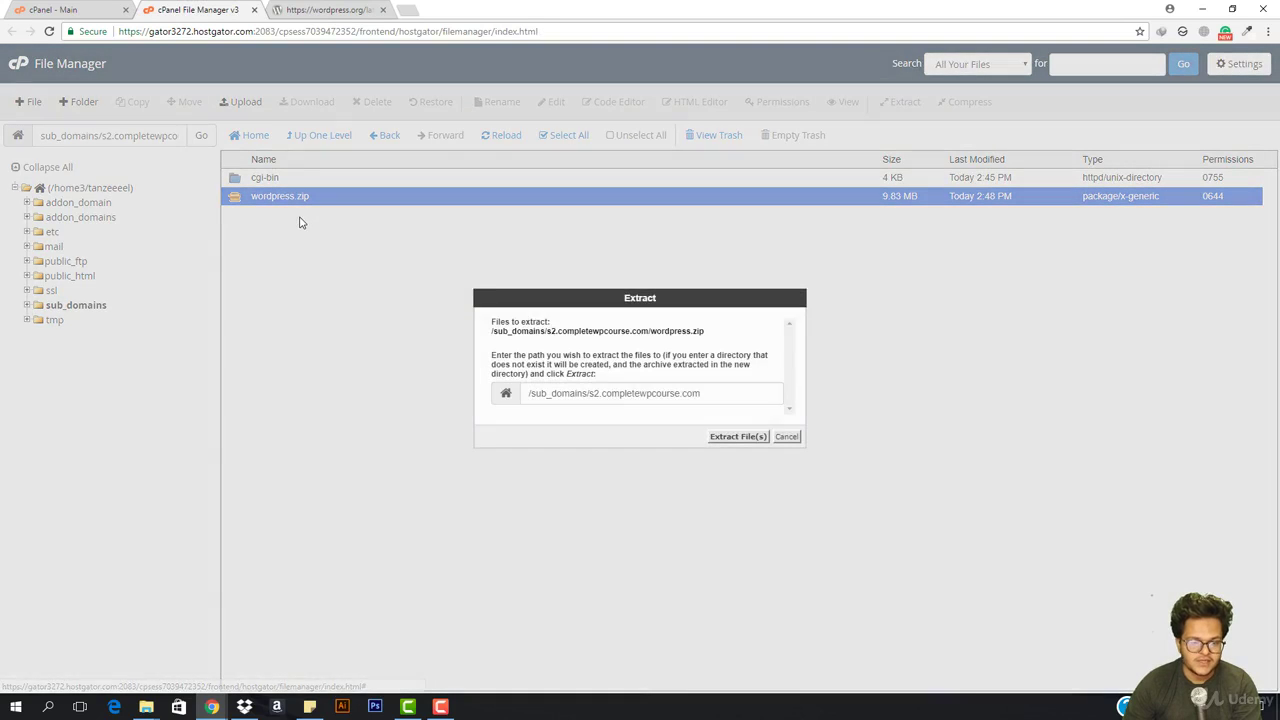
pyautogui.click(742, 445)
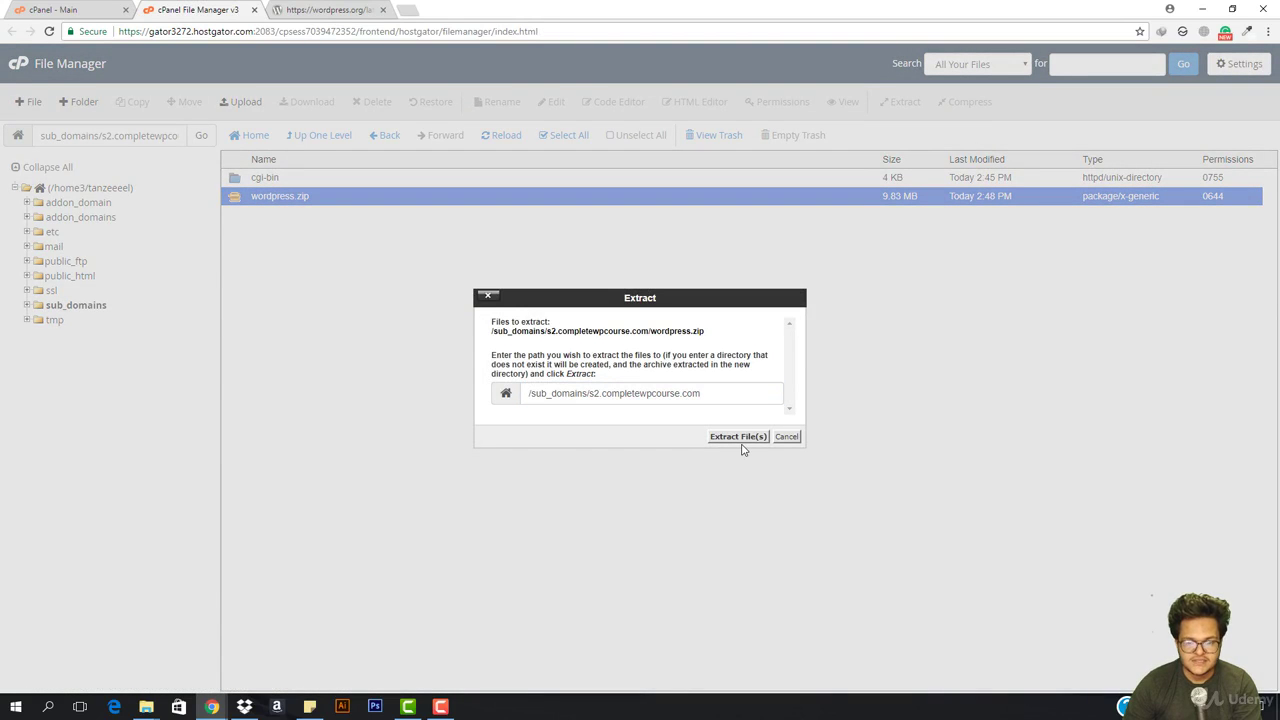
pyautogui.click(737, 438)
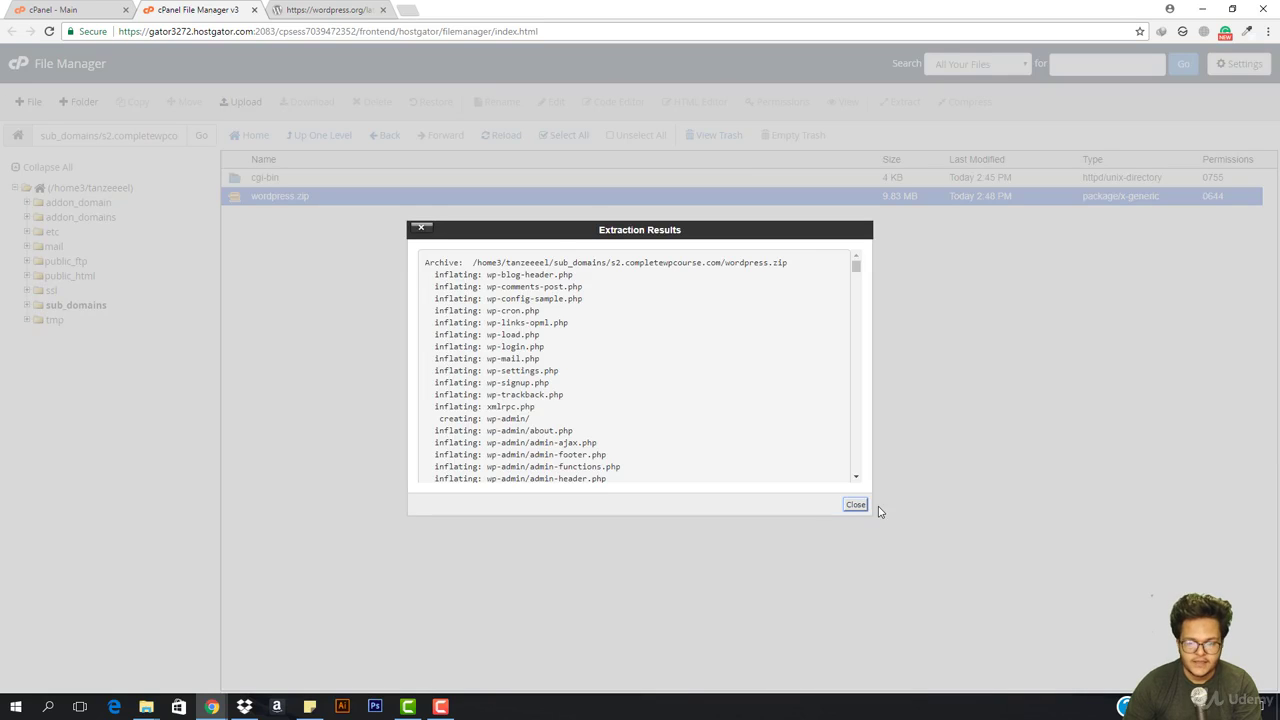
pyautogui.click(855, 505)
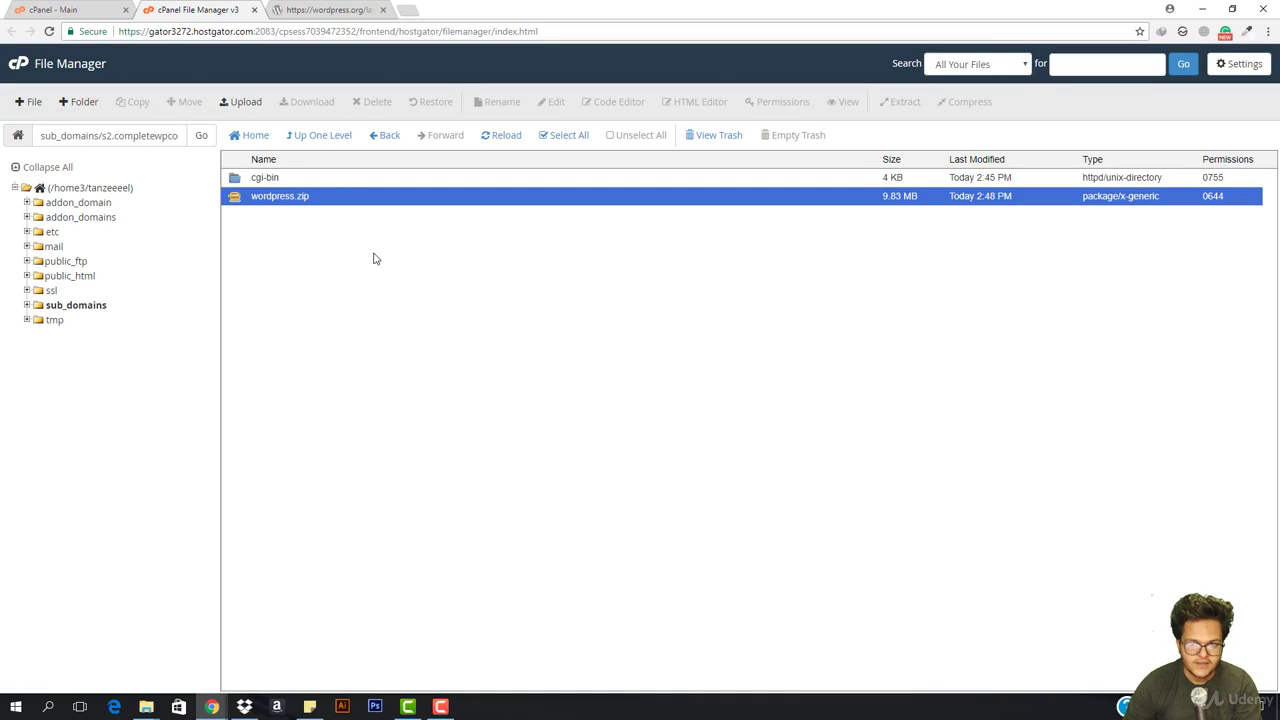
pyautogui.click(493, 135)
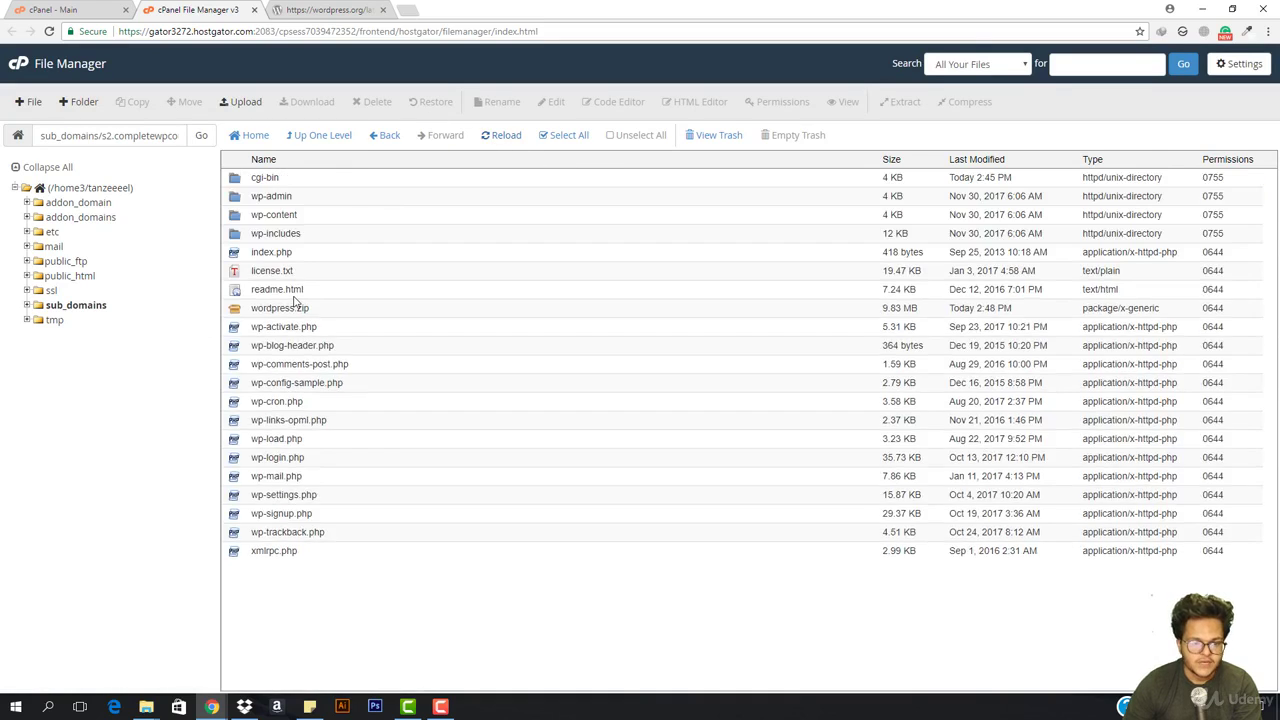
pyautogui.rightClick(318, 312)
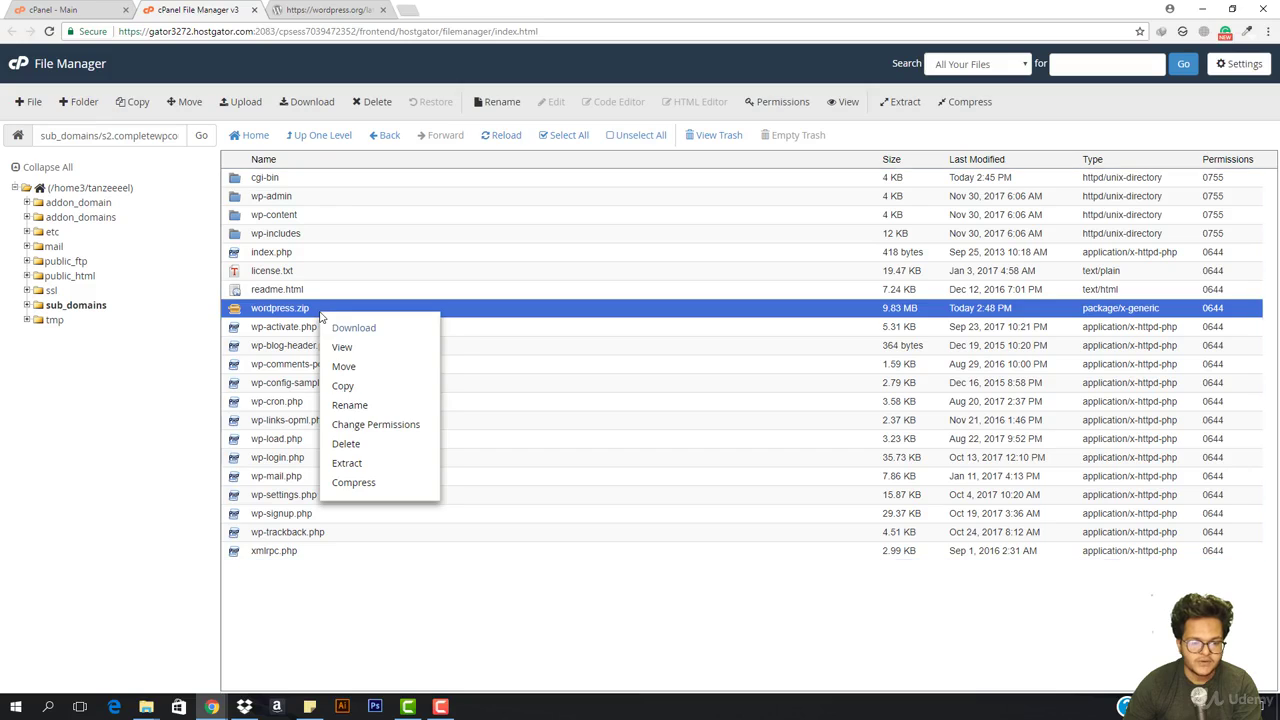
pyautogui.click(378, 445)
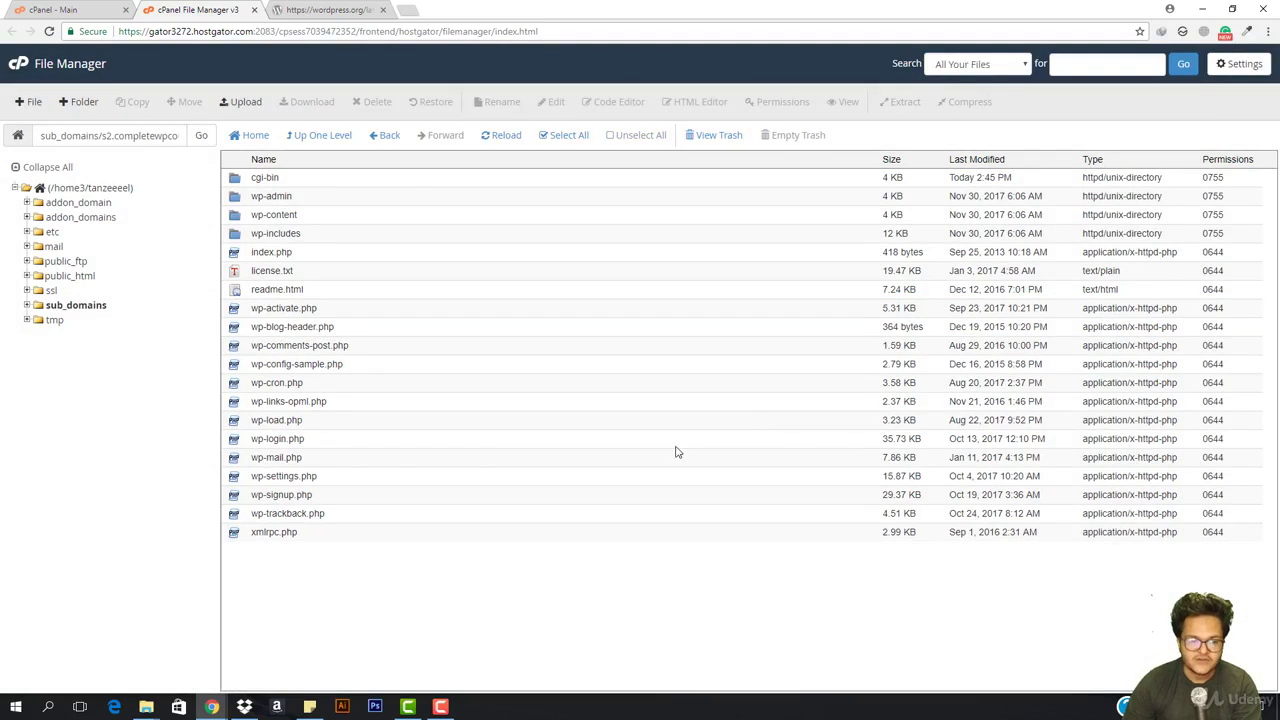
# Load s2.completewpcourse.com in a new tab and check its HostGator 404 Page Not Found page
pyautogui.click(409, 14)
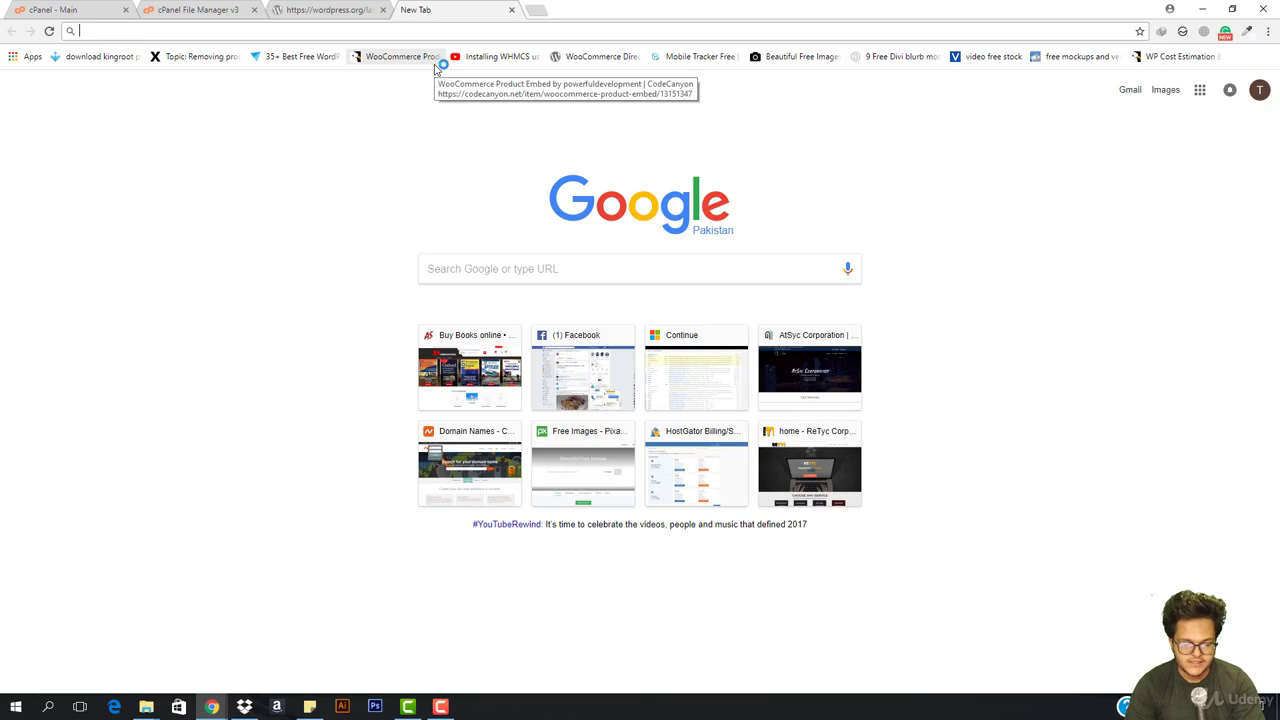
pyautogui.write('s2')
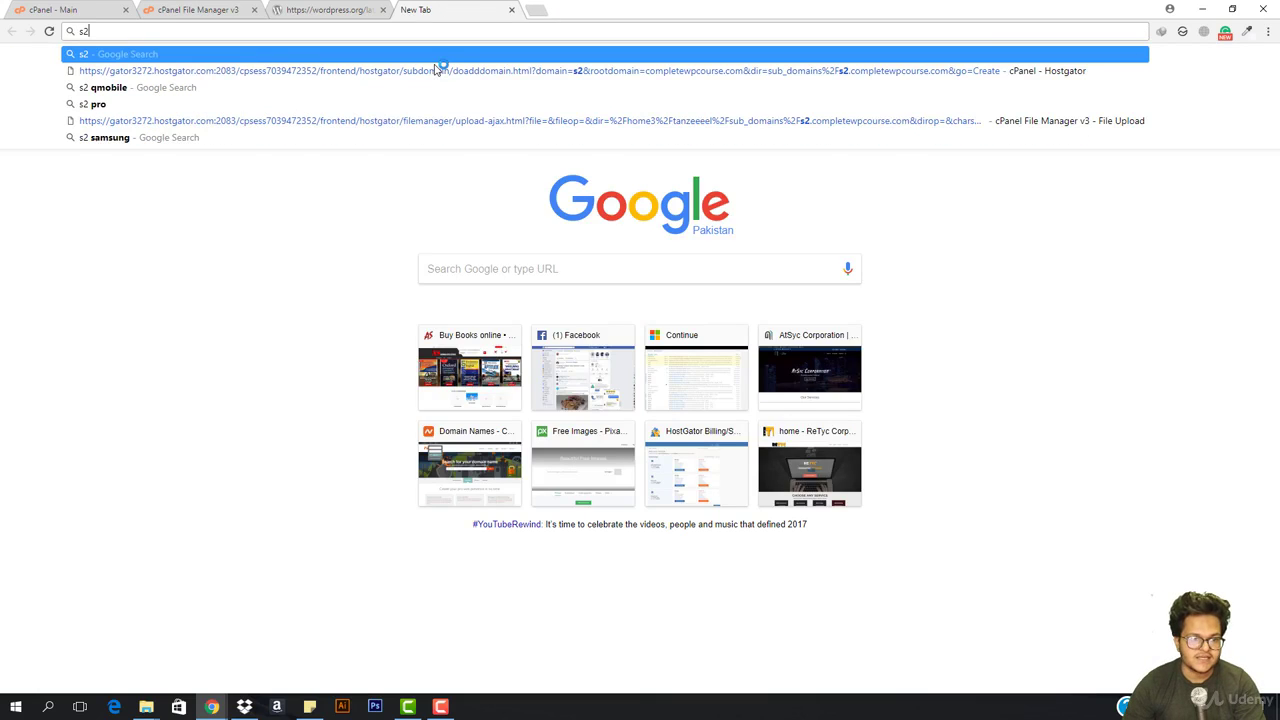
pyautogui.write('.comp')
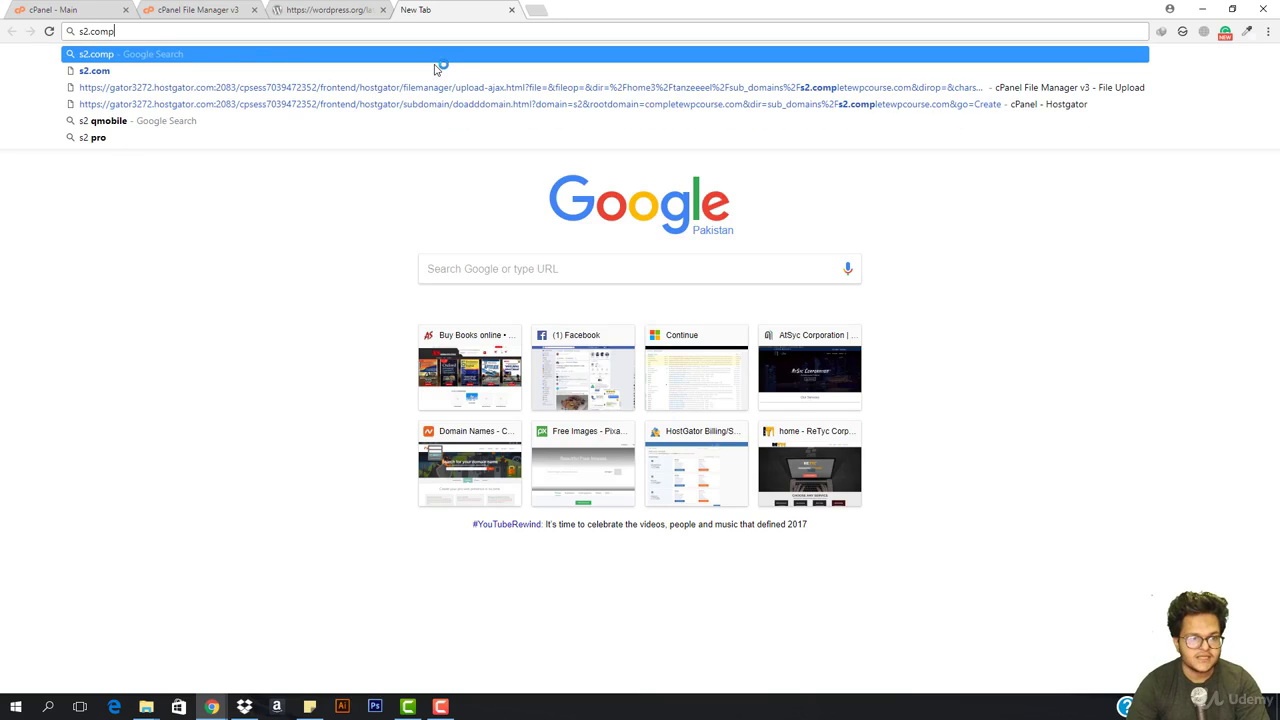
pyautogui.write('letewp')
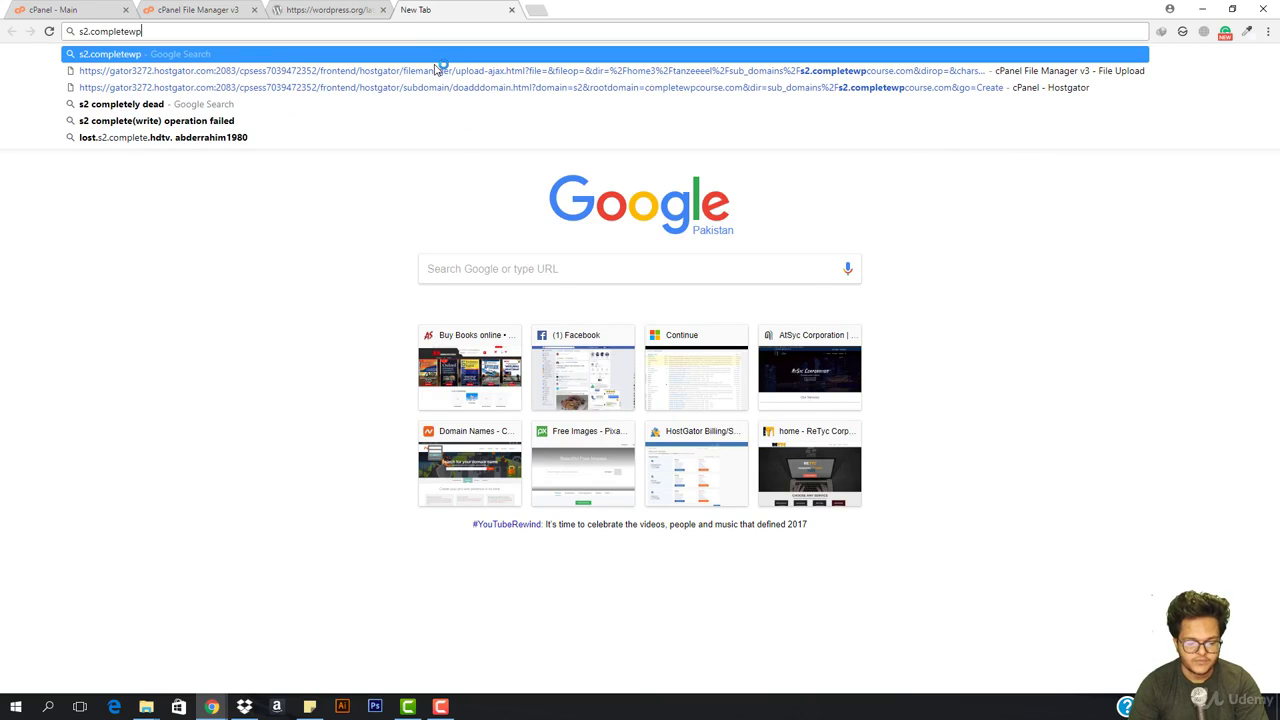
pyautogui.write('course.com')
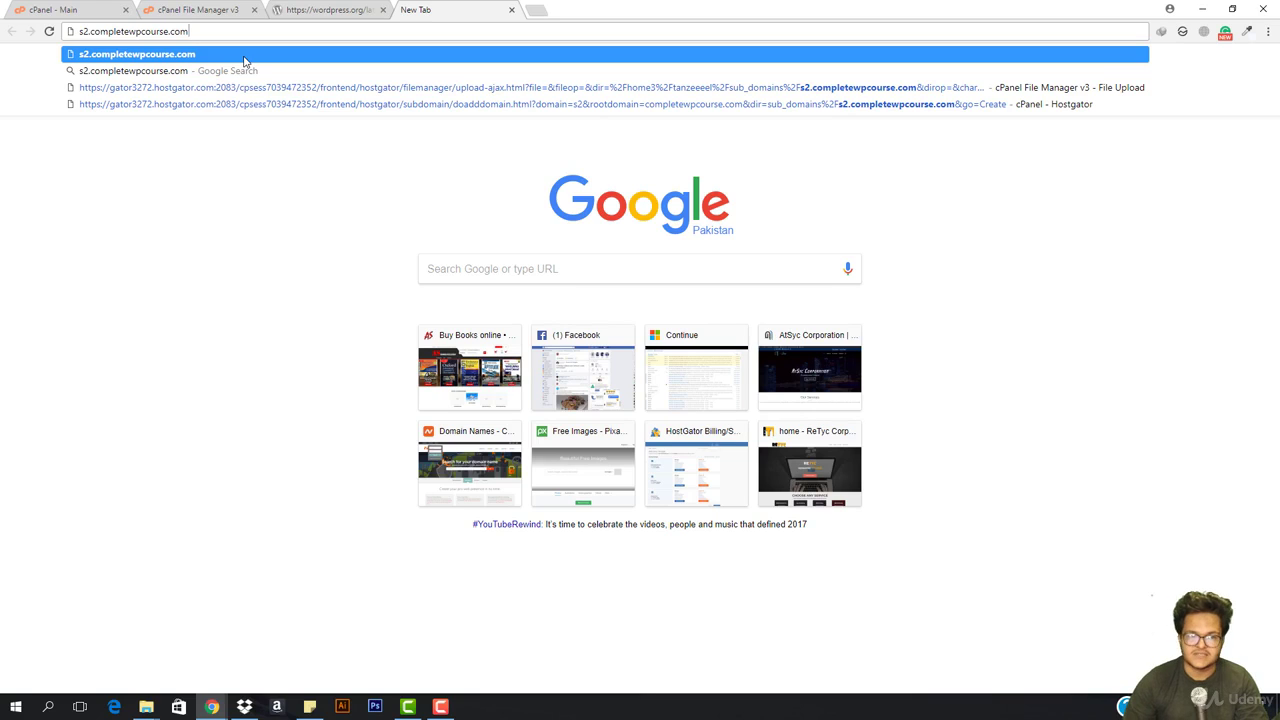
pyautogui.click(244, 60)
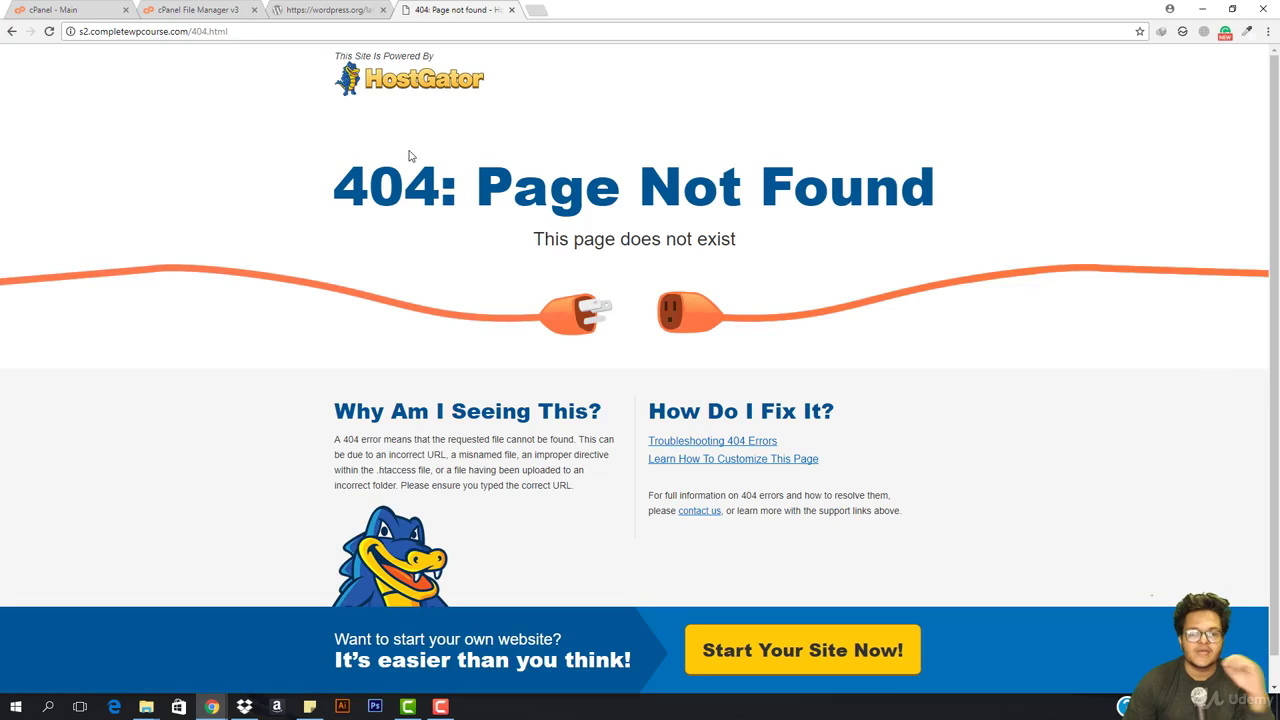
pyautogui.moveTo(334, 190); pyautogui.dragTo(932, 216)
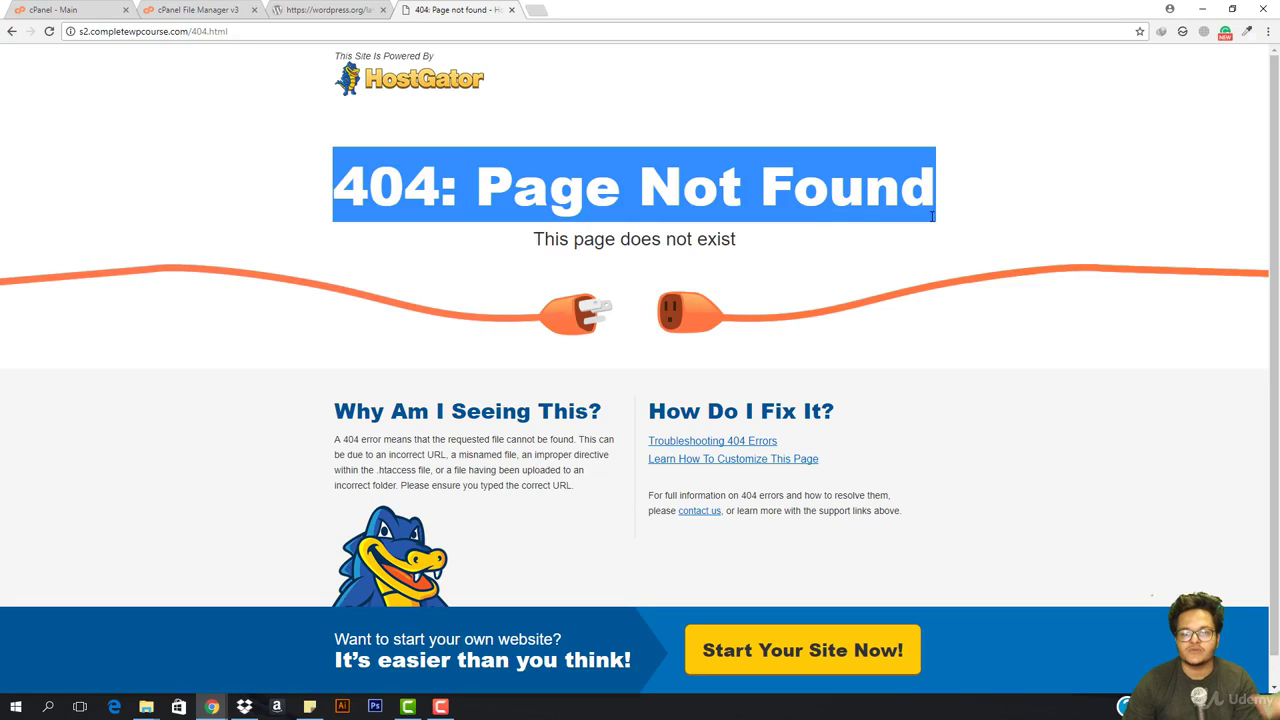
pyautogui.click(727, 224)
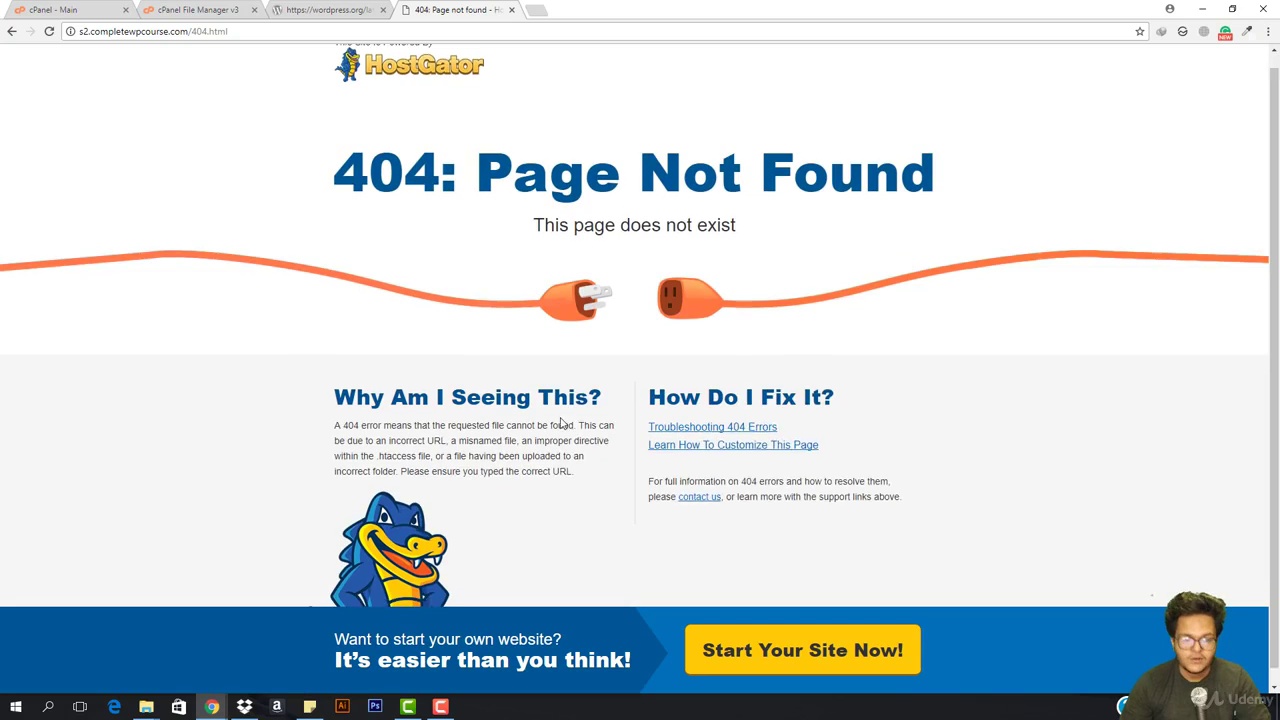
pyautogui.scroll(-1, 600, 428)
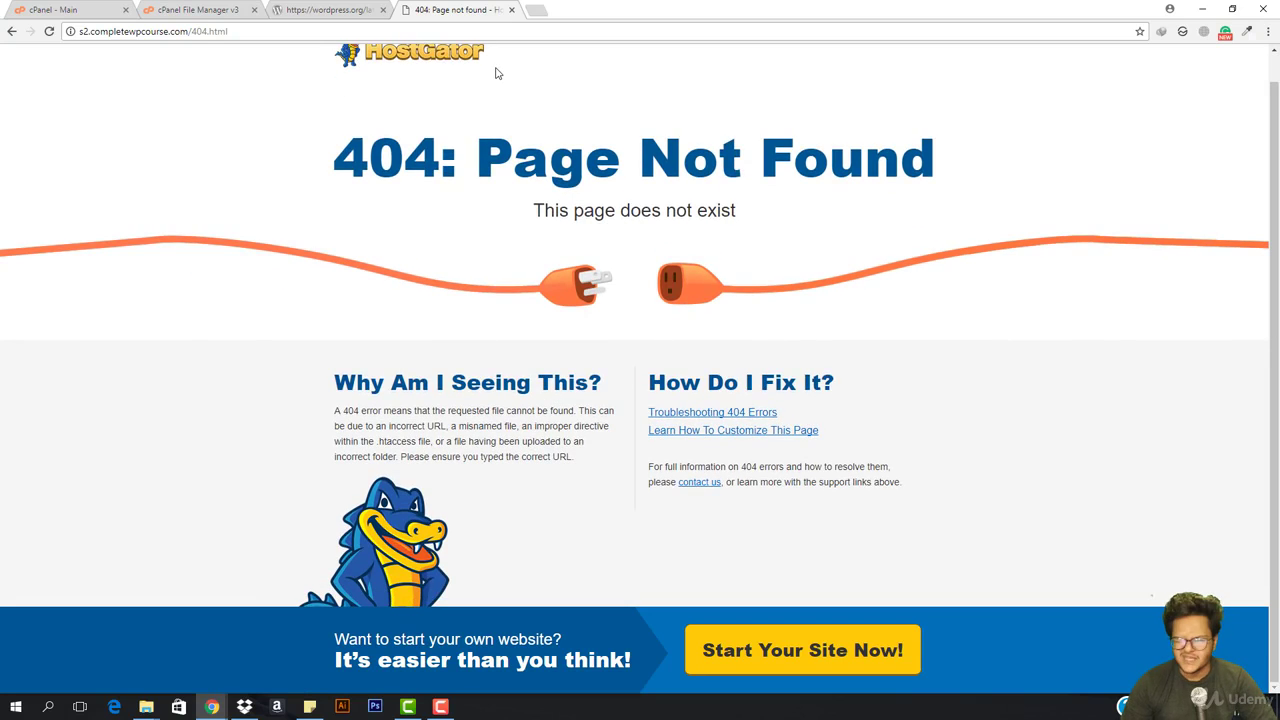
pyautogui.click(97, 8)
pyautogui.click(455, 10)
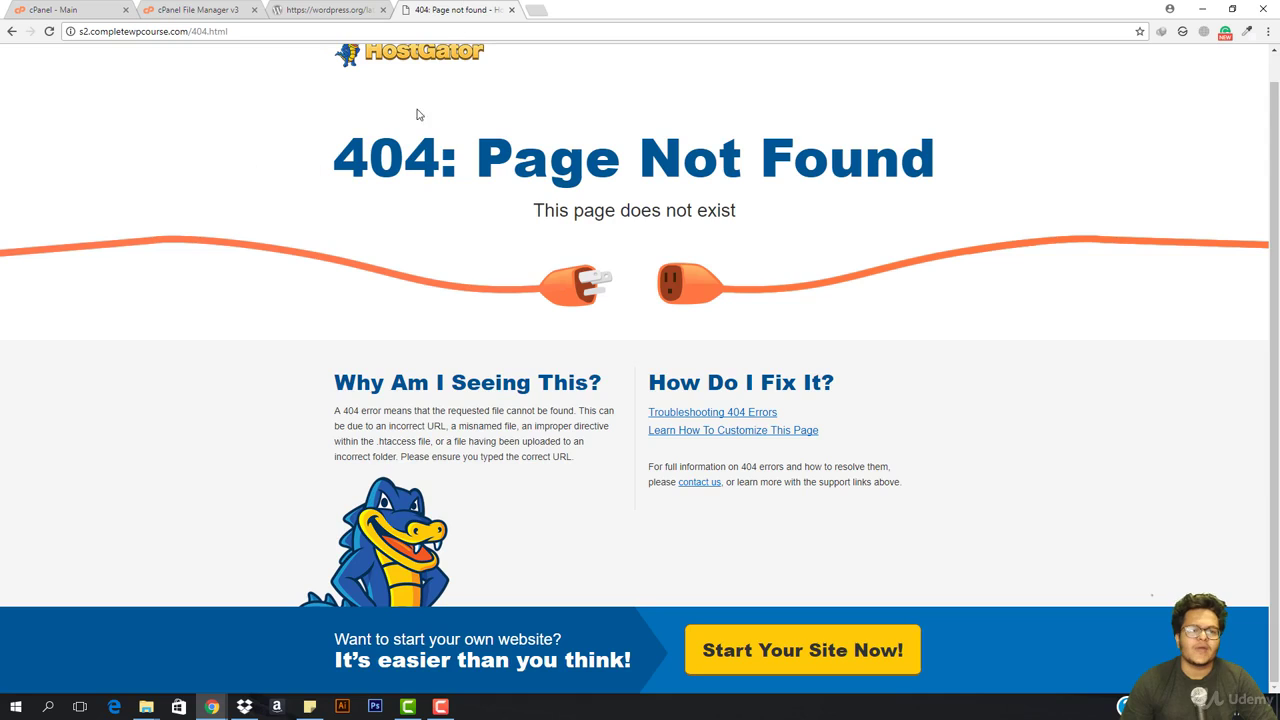
pyautogui.click(50, 9)
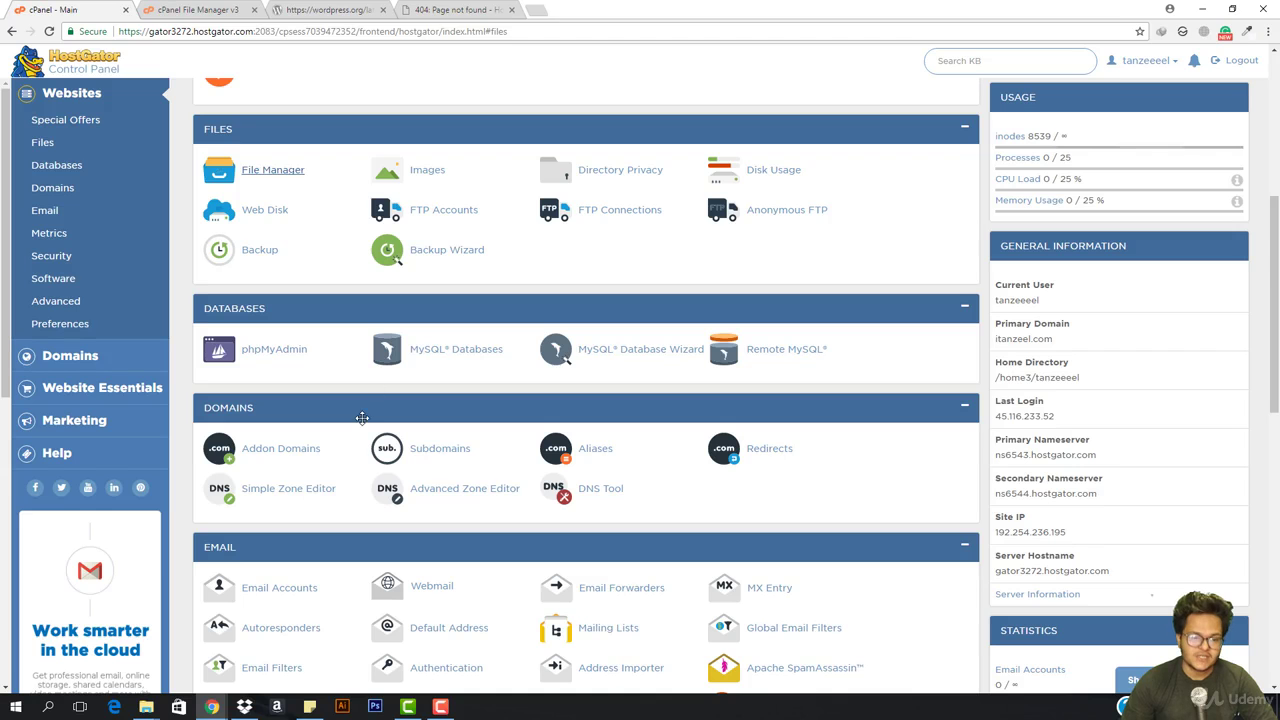
# Review the current MySQL databases, then reload s2.completewpcourse.com without 404.html in the address
pyautogui.click(429, 361)
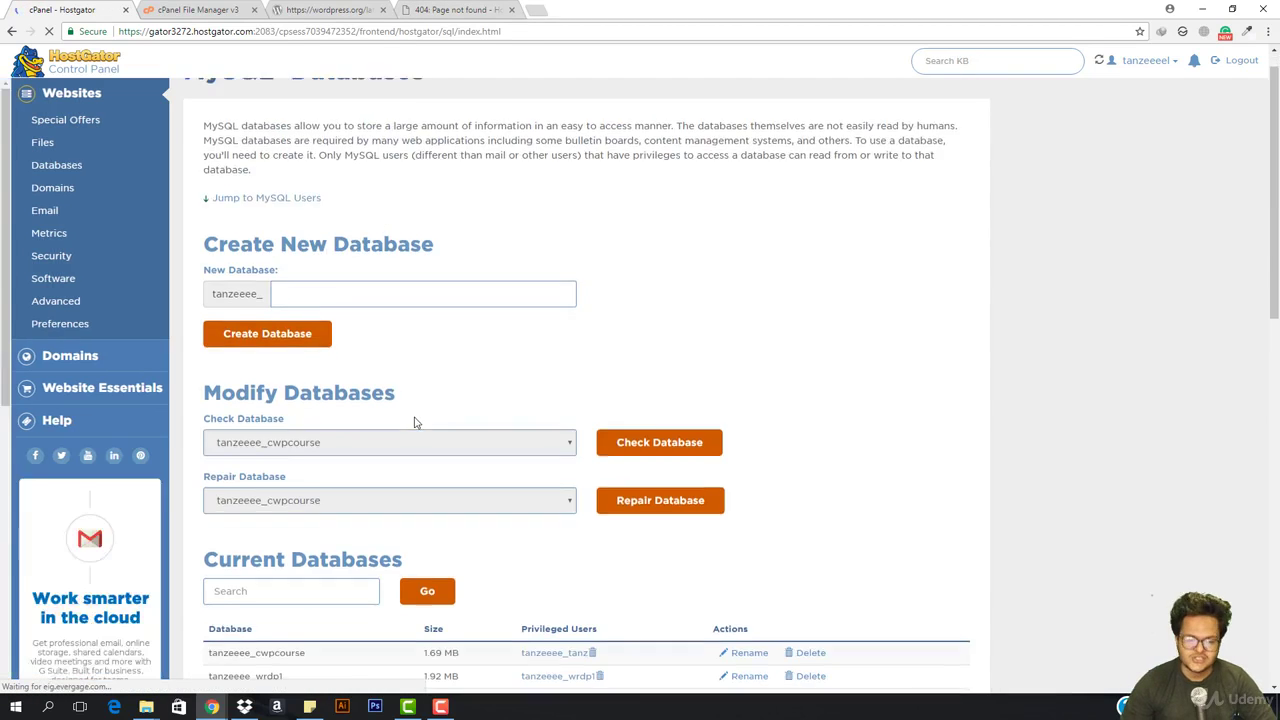
pyautogui.scroll(-3, 292, 399)
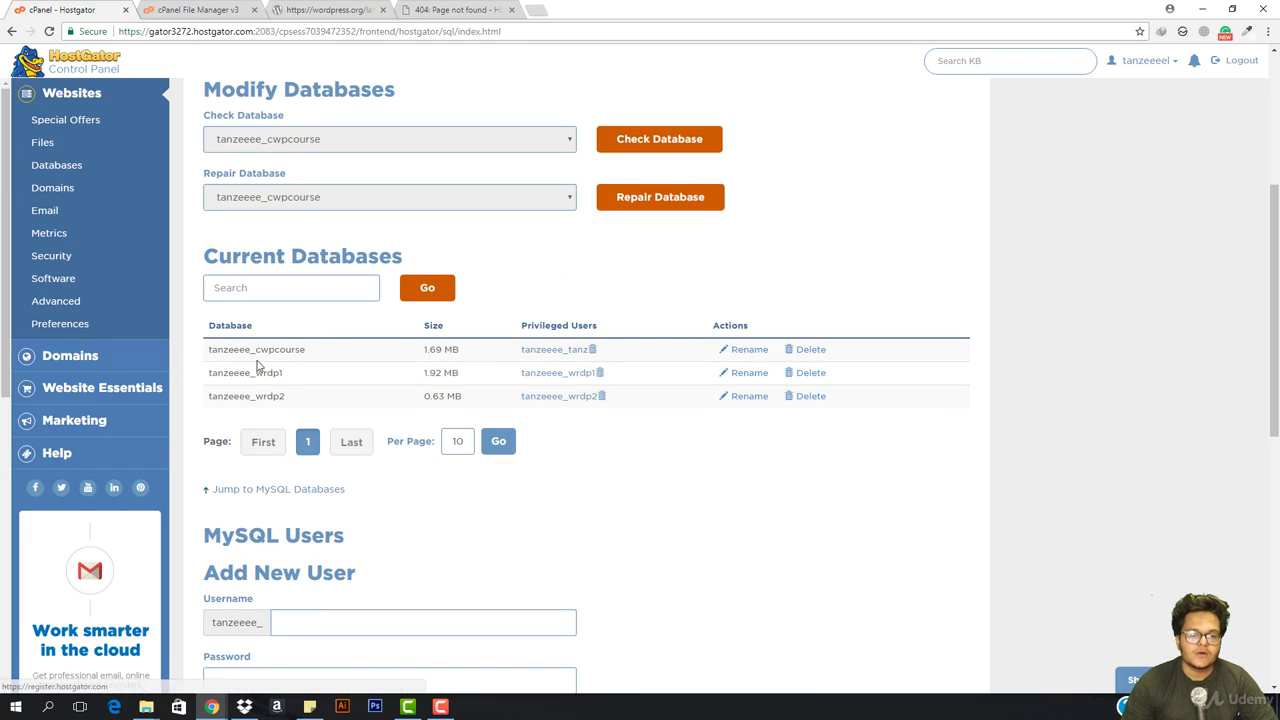
pyautogui.click(455, 10)
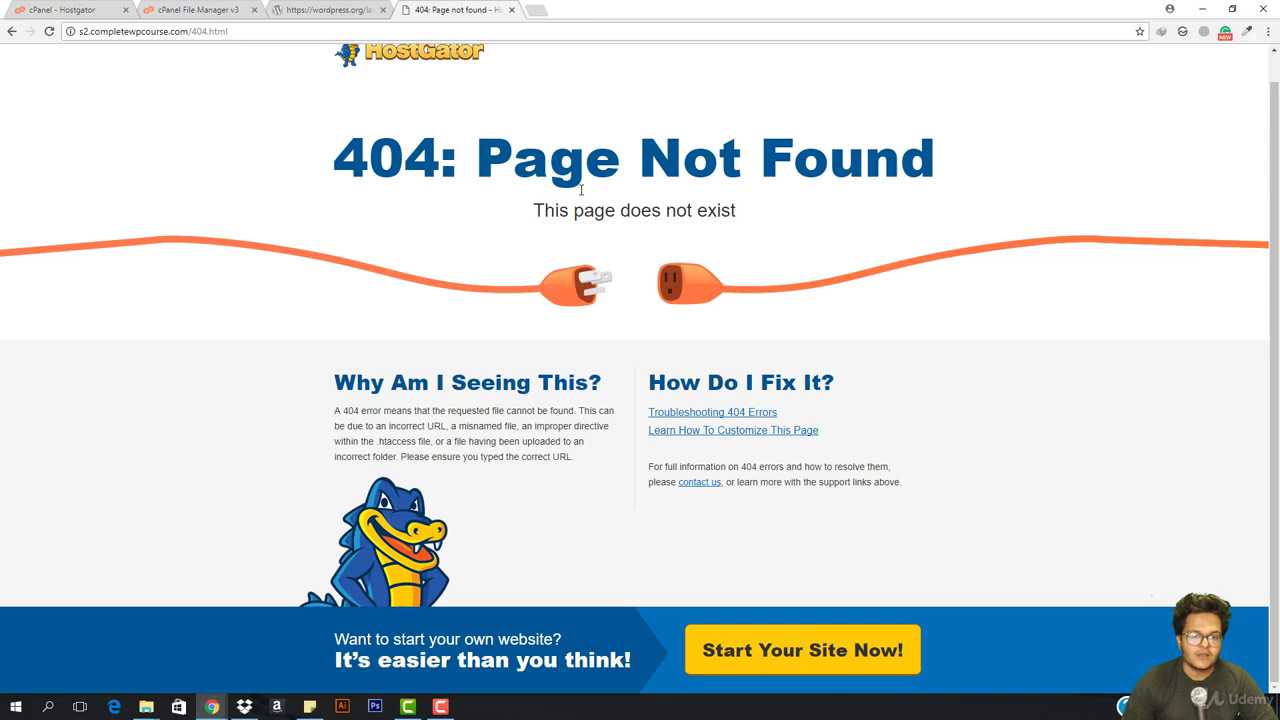
pyautogui.click(497, 33)
pyautogui.click(498, 33)
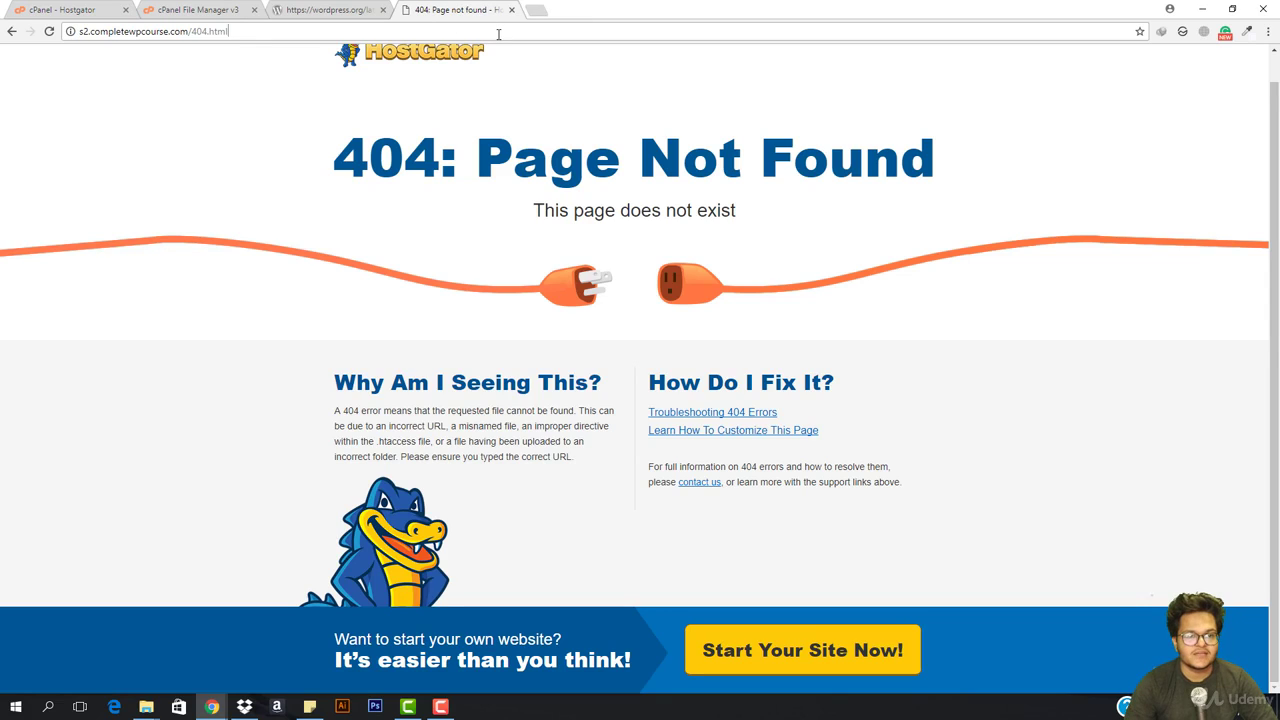
pyautogui.press('BackSpace')
pyautogui.press('BackSpace')
pyautogui.press('BackSpace')
pyautogui.press('BackSpace')
pyautogui.press('BackSpace')
pyautogui.press('BackSpace')
pyautogui.press('BackSpace')
pyautogui.press('BackSpace')
pyautogui.press('Return')
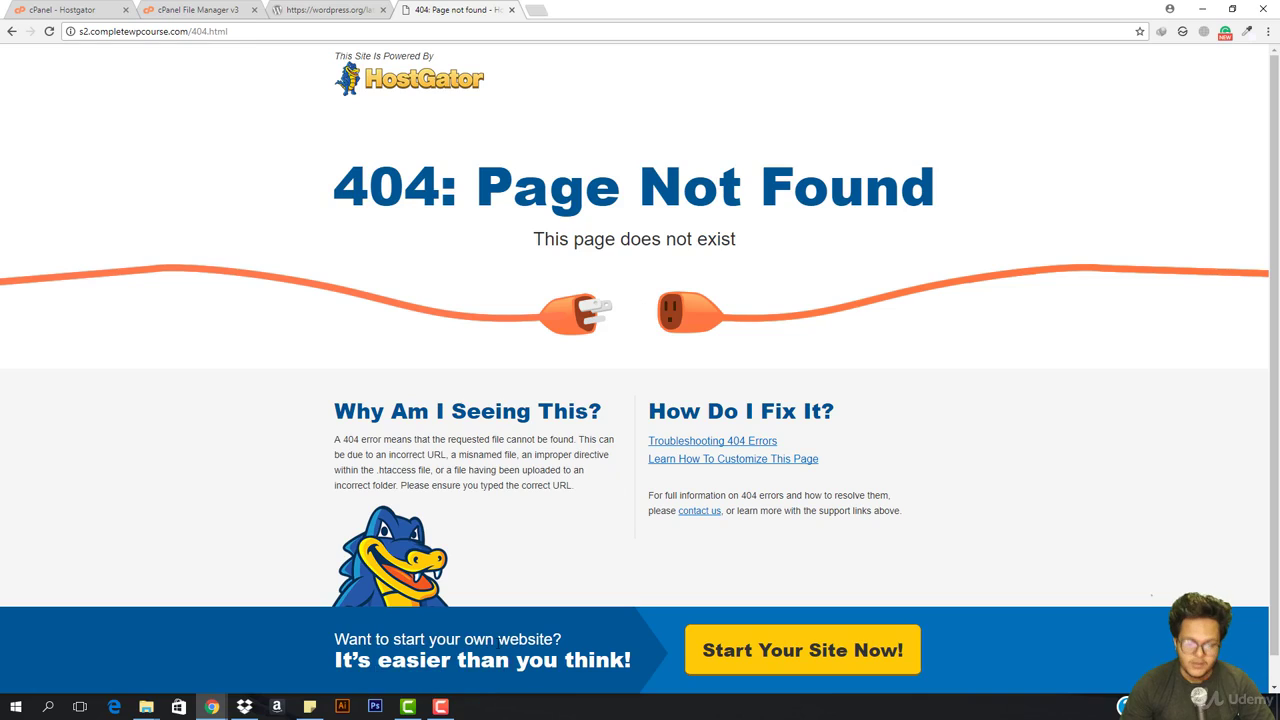
# Start the WordPress setup with English as the installation language
pyautogui.click(440, 706)
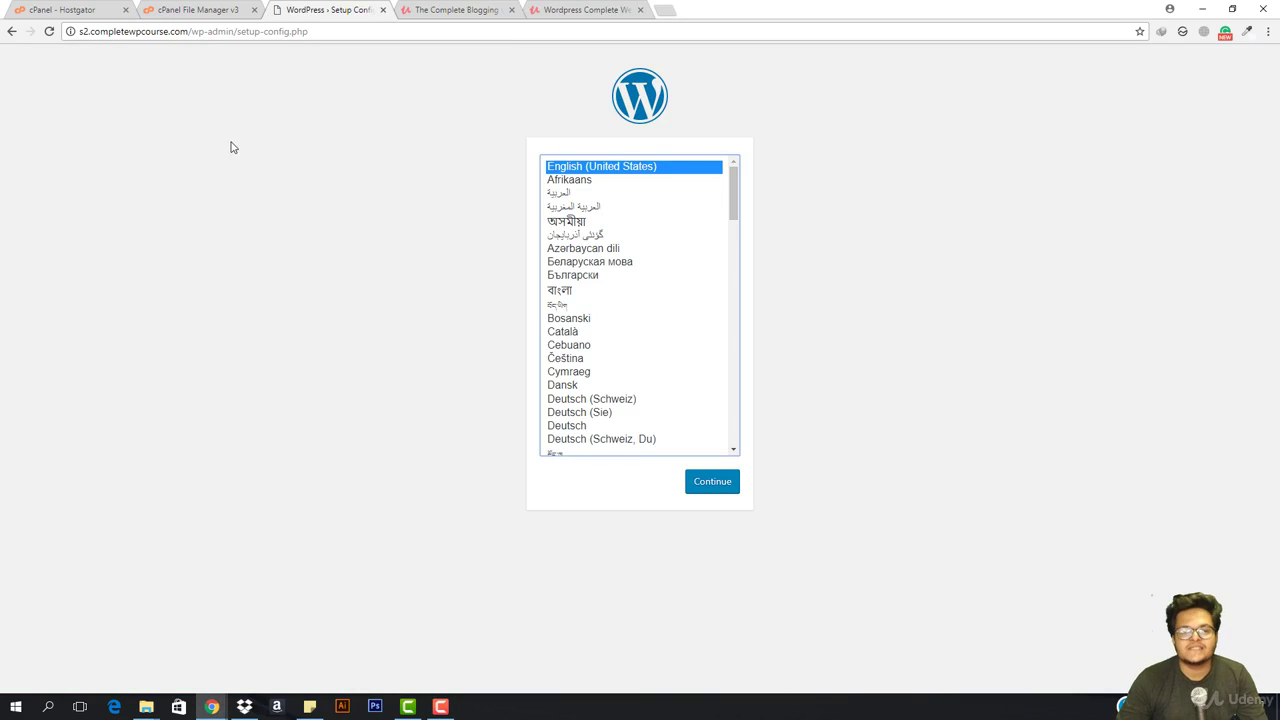
pyautogui.click(713, 482)
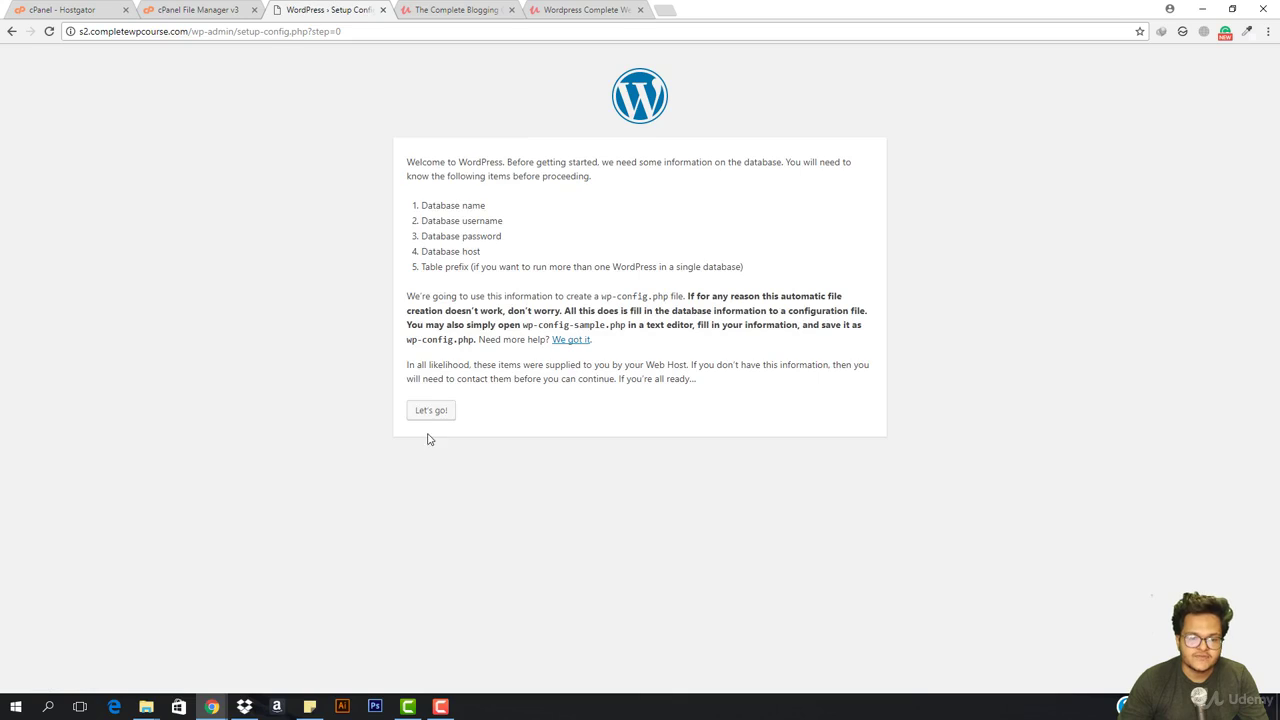
pyautogui.click(438, 411)
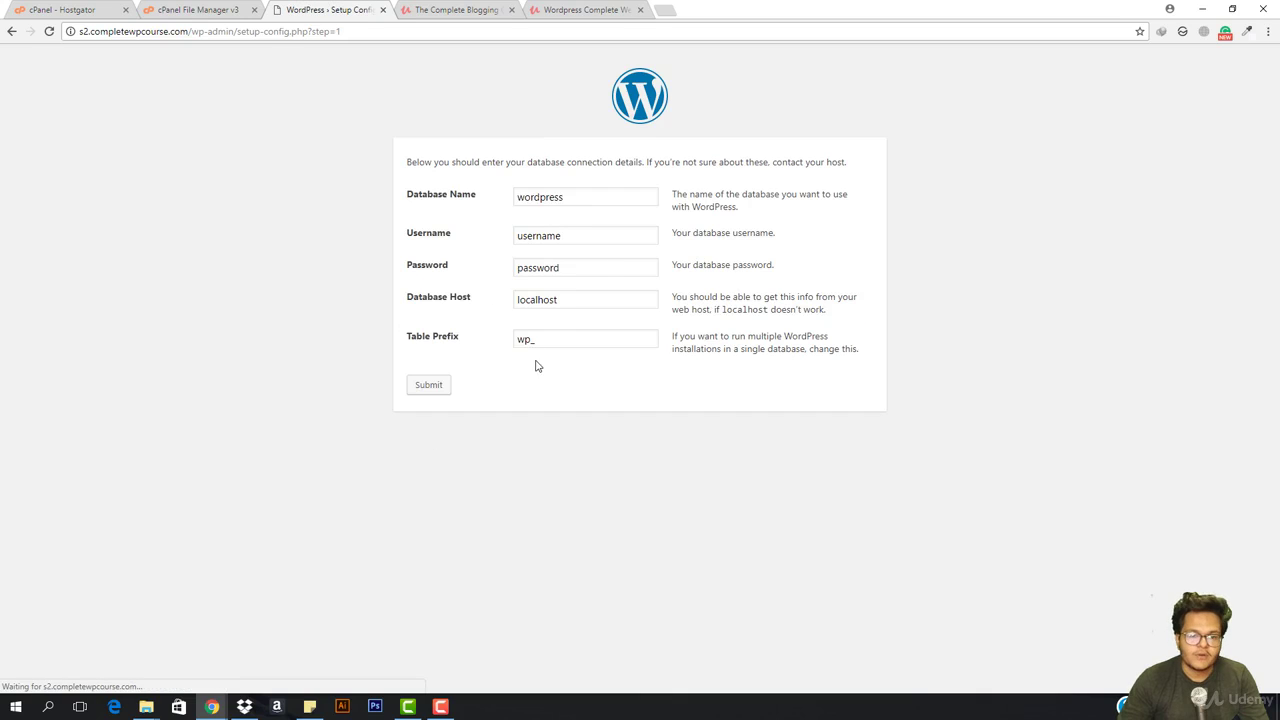
# Copy the full cwpcourse database name from cPanel into the Database Name field
pyautogui.click(190, 10)
pyautogui.click(70, 10)
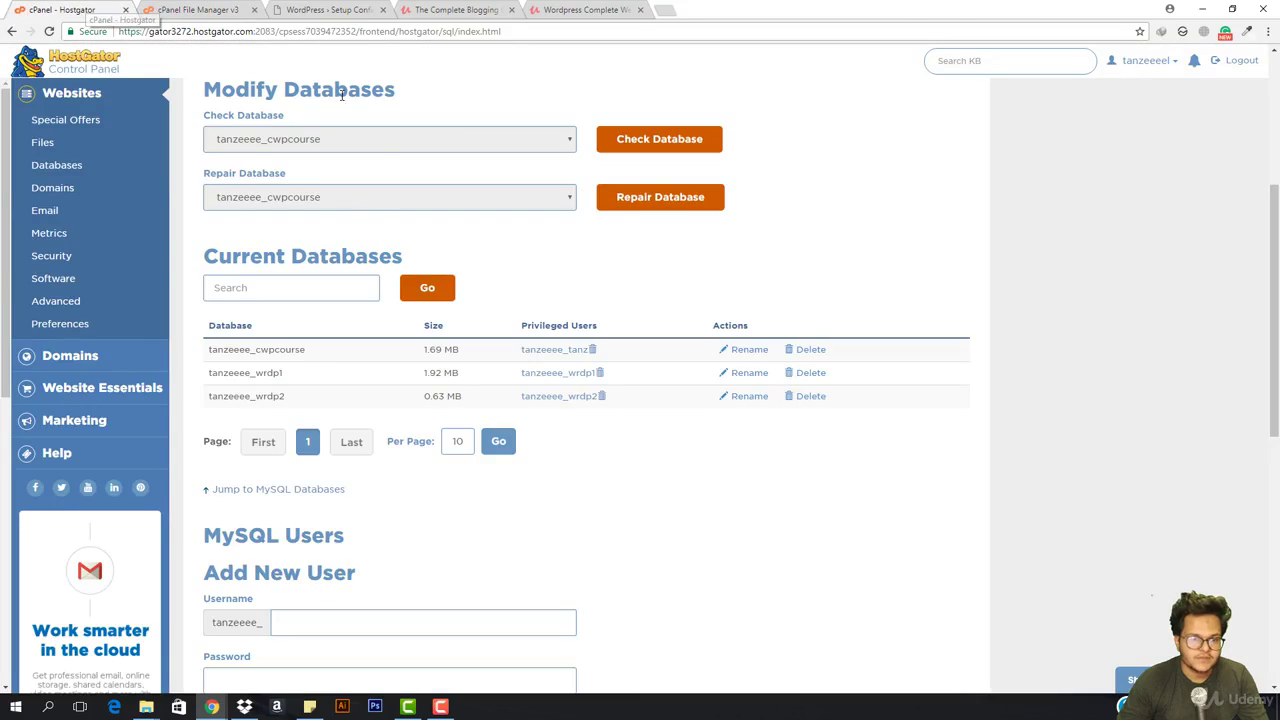
pyautogui.scroll(-3, 295, 500)
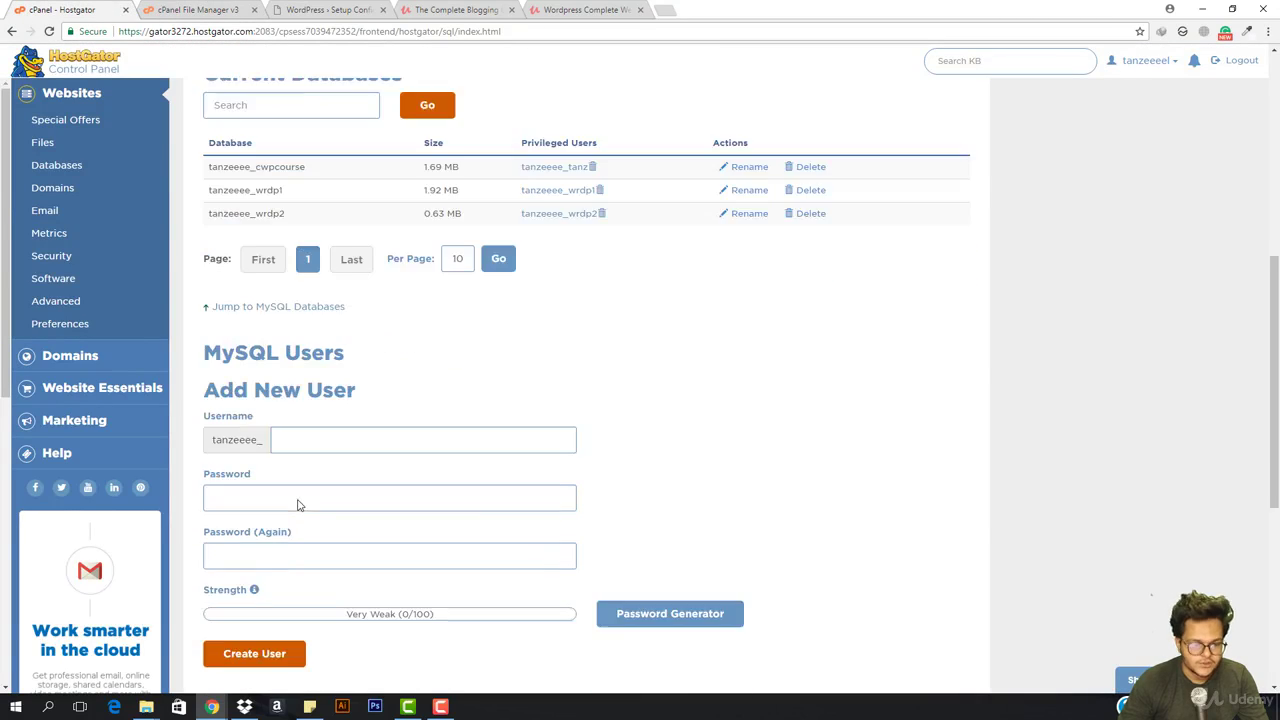
pyautogui.scroll(3, 365, 506)
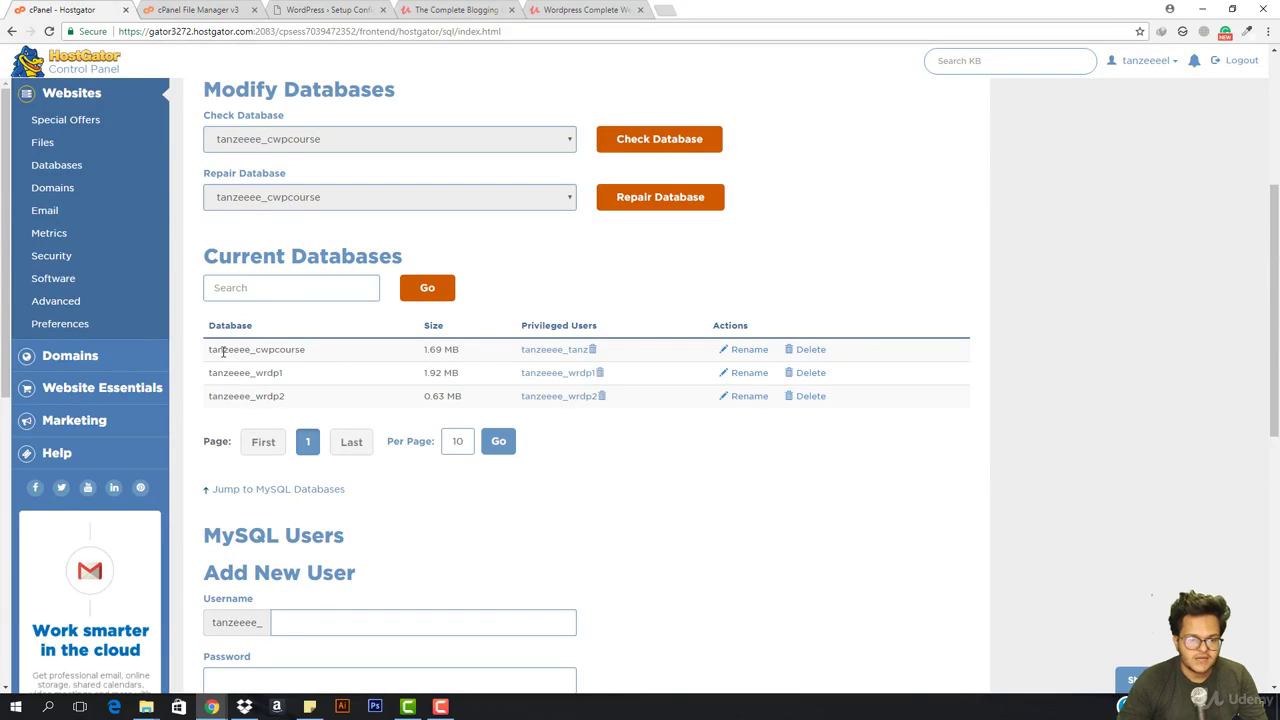
pyautogui.doubleClick(222, 350)
pyautogui.hotkey('ctrl', 'c')
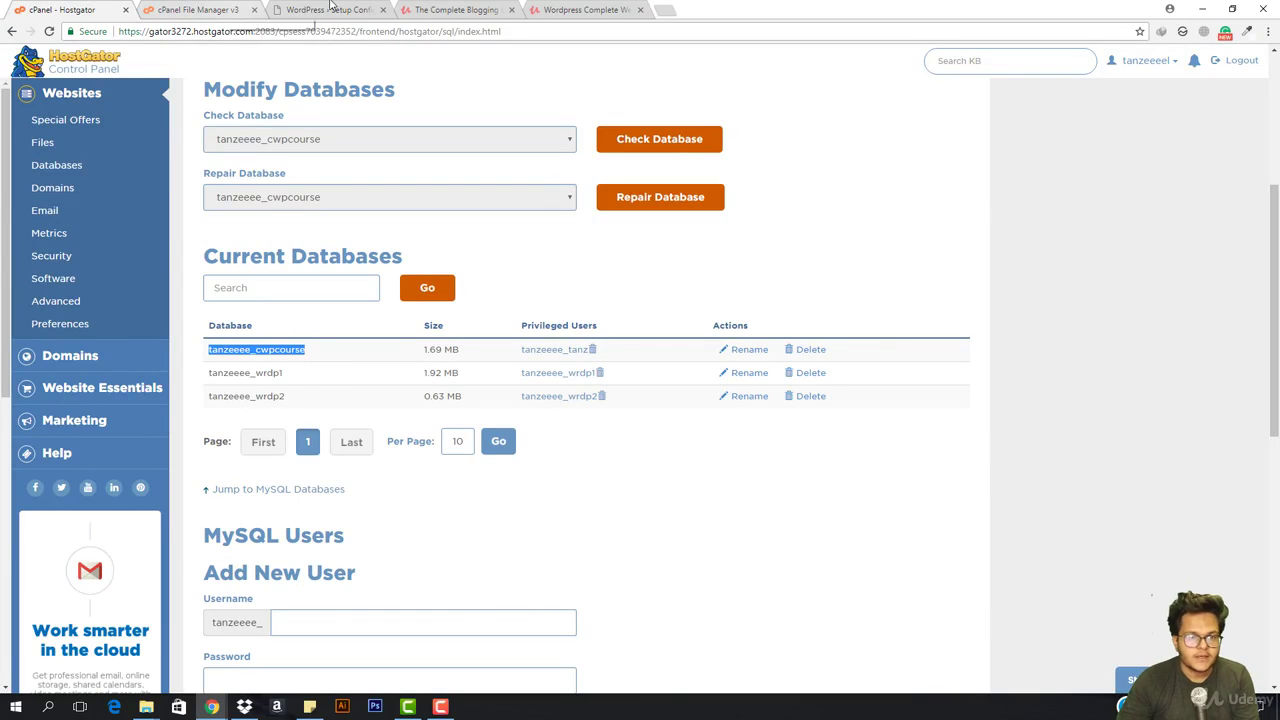
pyautogui.click(330, 10)
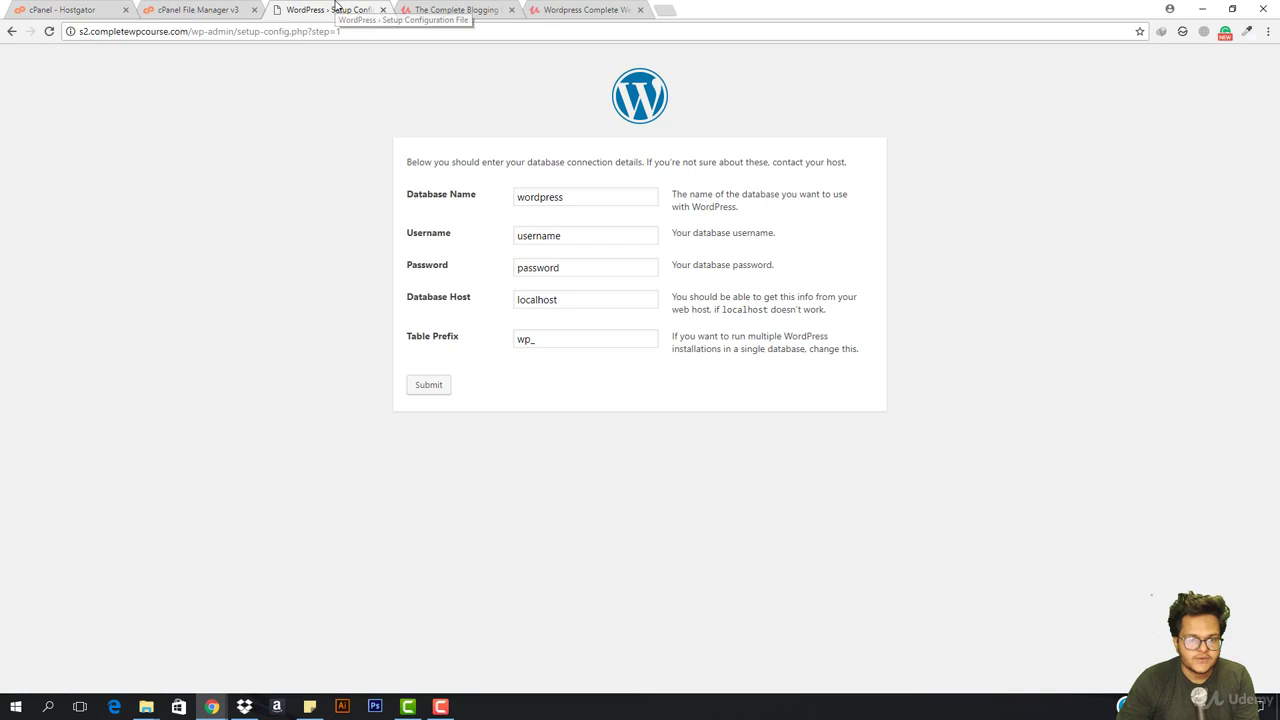
pyautogui.click(590, 197)
pyautogui.doubleClick(590, 197)
pyautogui.hotkey('ctrl', 'v')
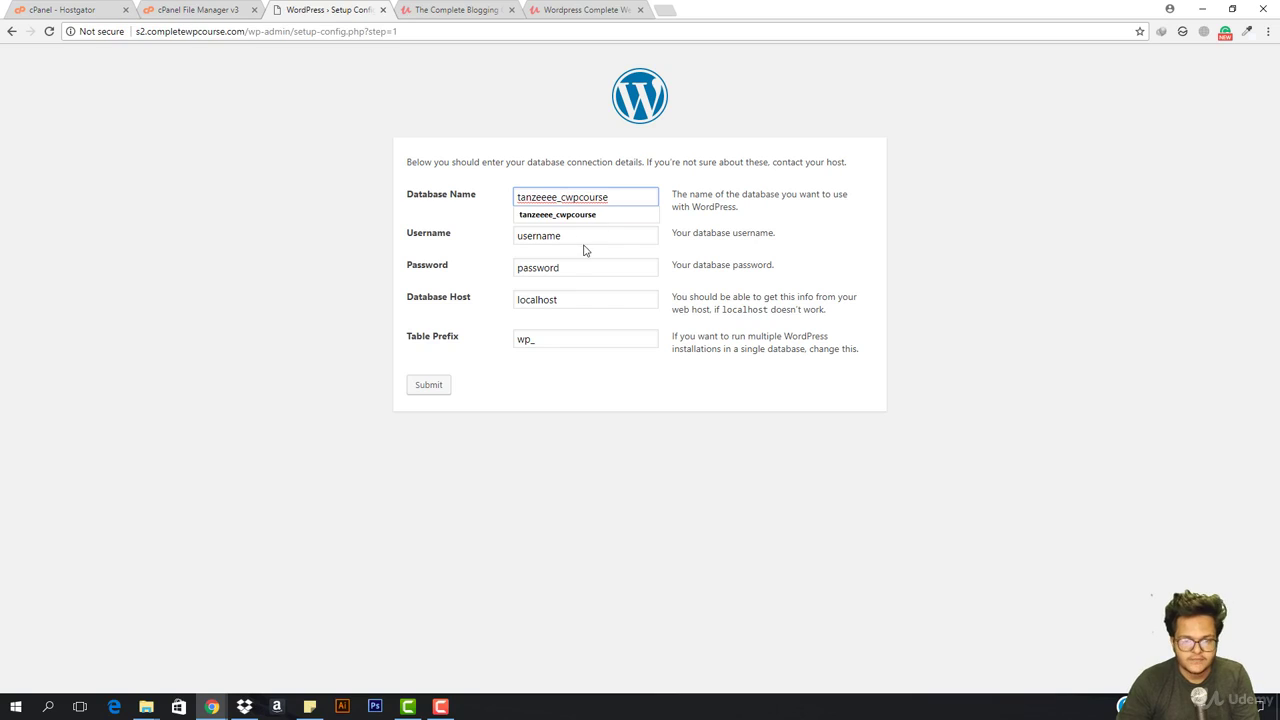
# Copy the database's privileged user name from cPanel into the Username field
pyautogui.doubleClick(576, 237)
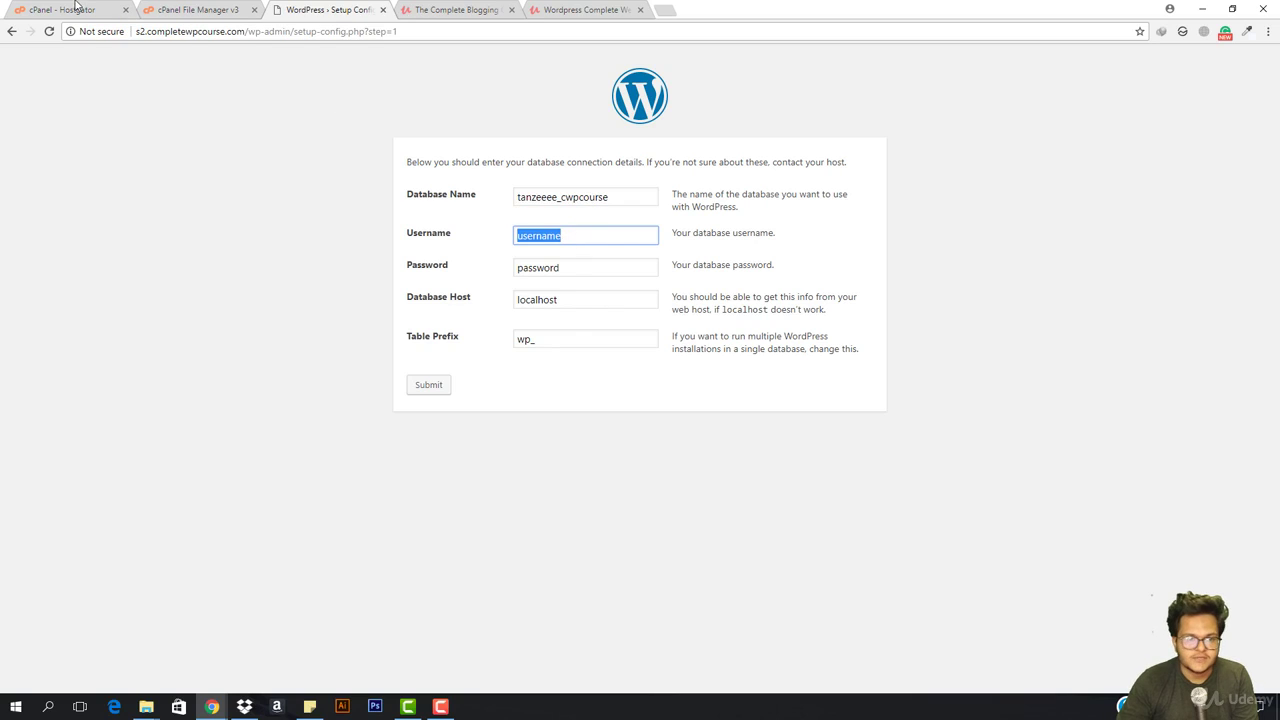
pyautogui.click(198, 10)
pyautogui.click(62, 10)
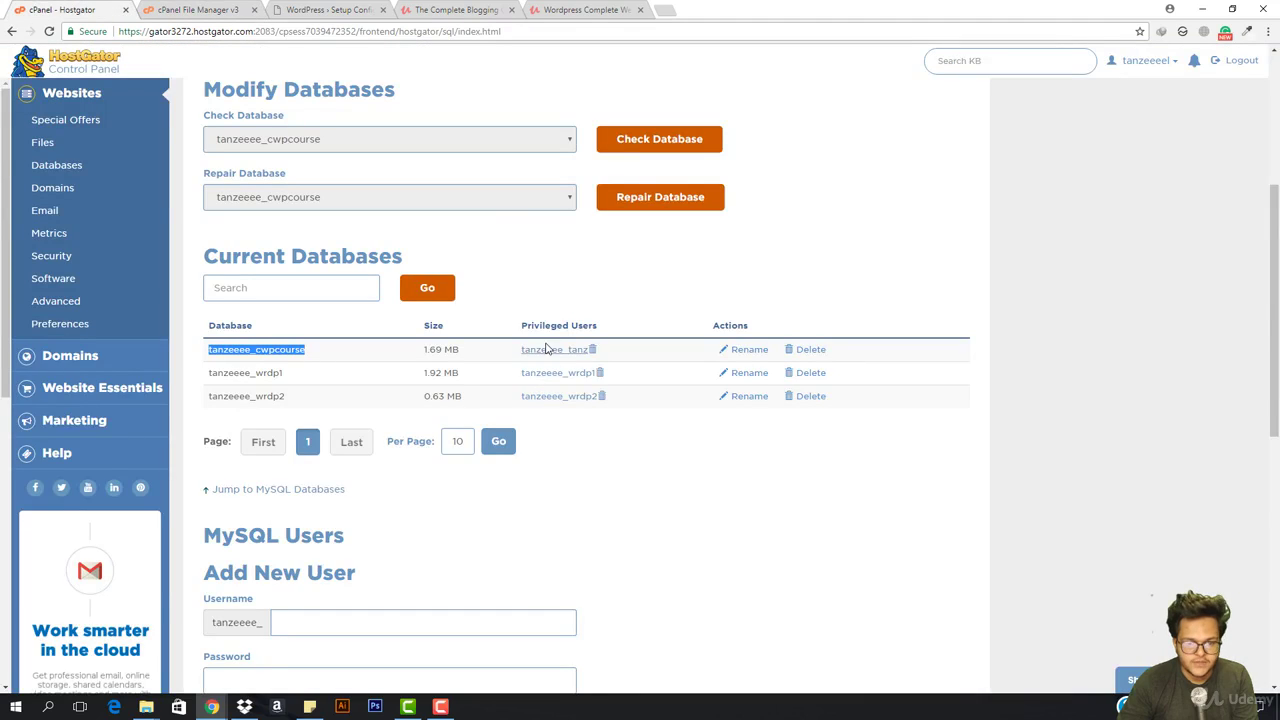
pyautogui.moveTo(517, 349); pyautogui.dragTo(594, 349)
pyautogui.hotkey('ctrl', 'c')
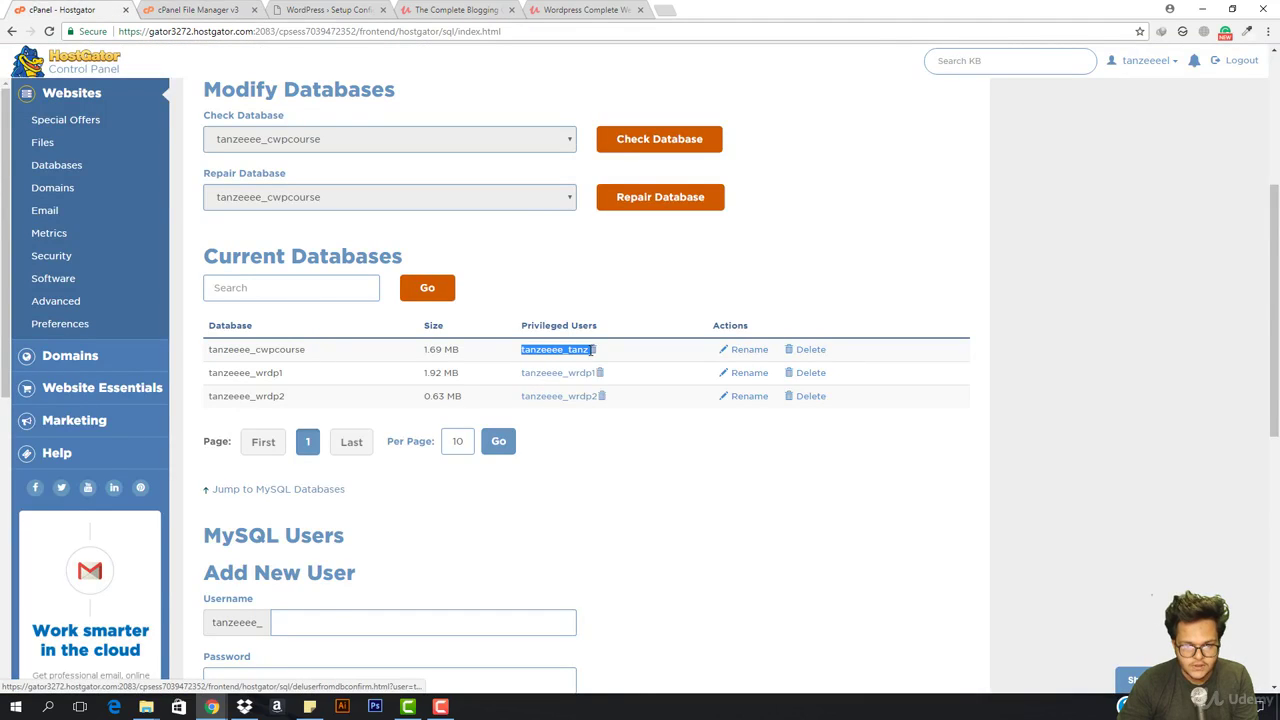
pyautogui.click(330, 10)
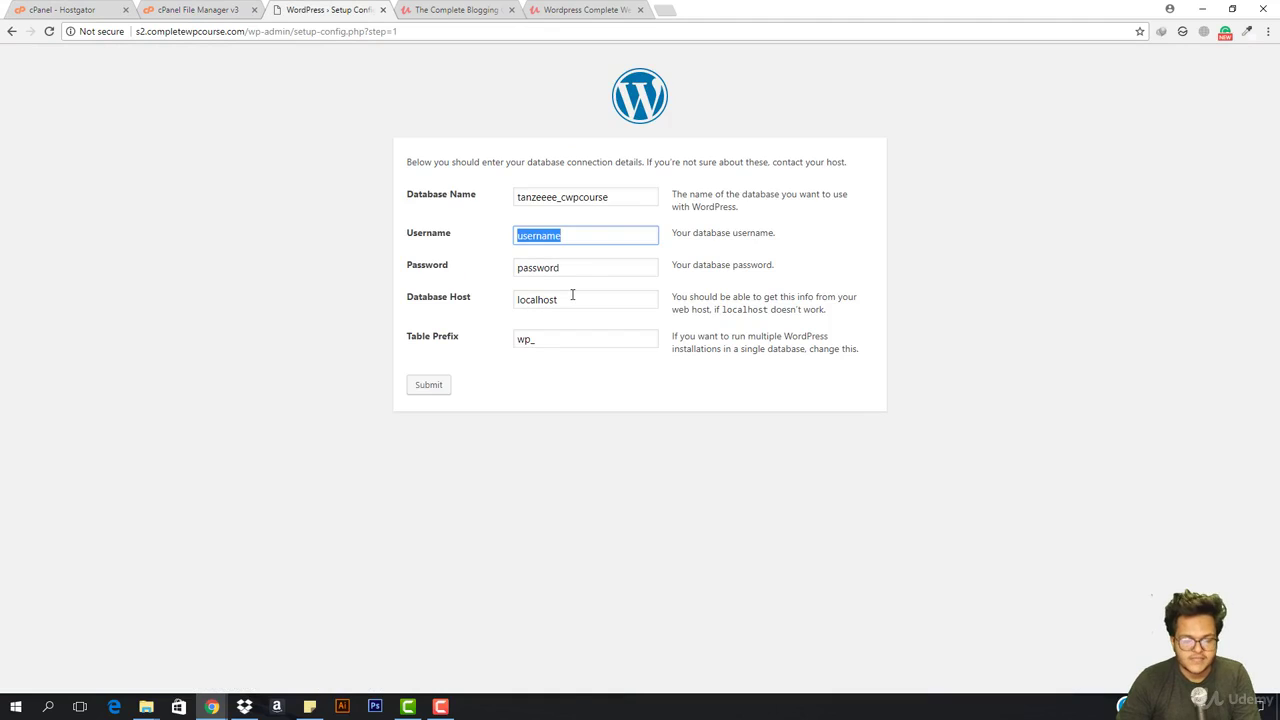
pyautogui.hotkey('ctrl', 'v')
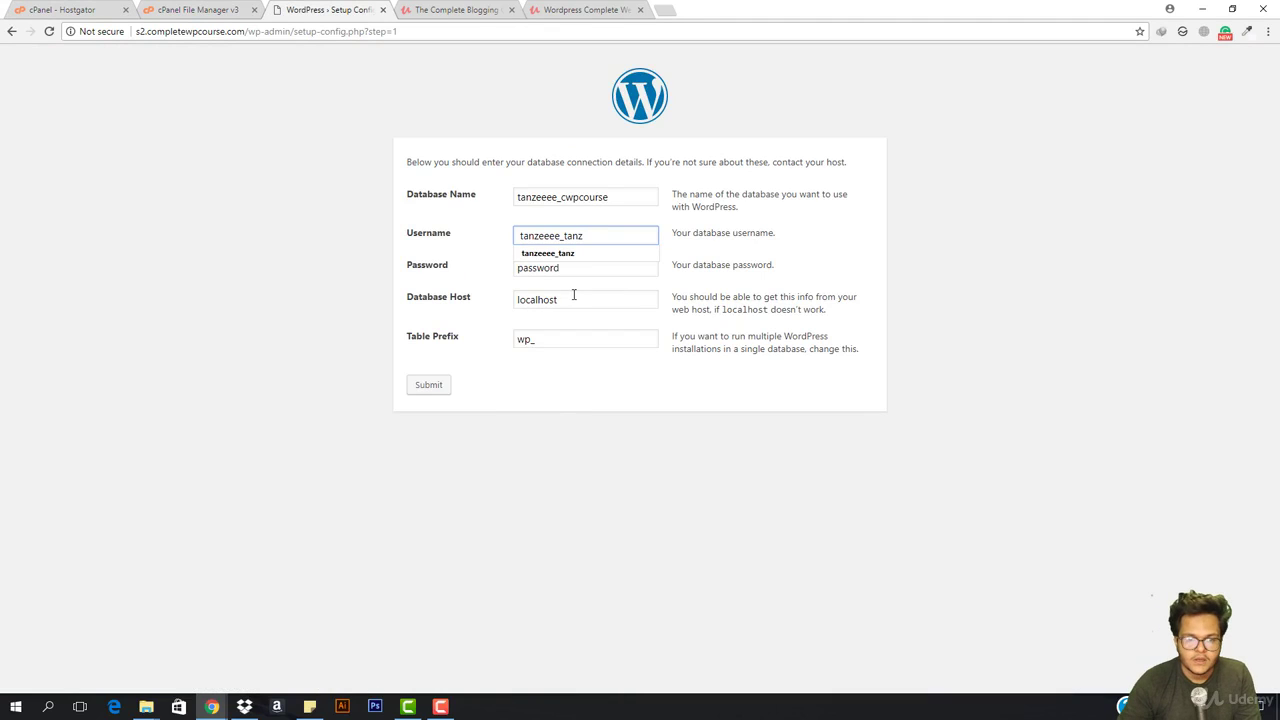
# Enter the password, keep host localhost, set table prefix wps2_, and submit
pyautogui.click(569, 273)
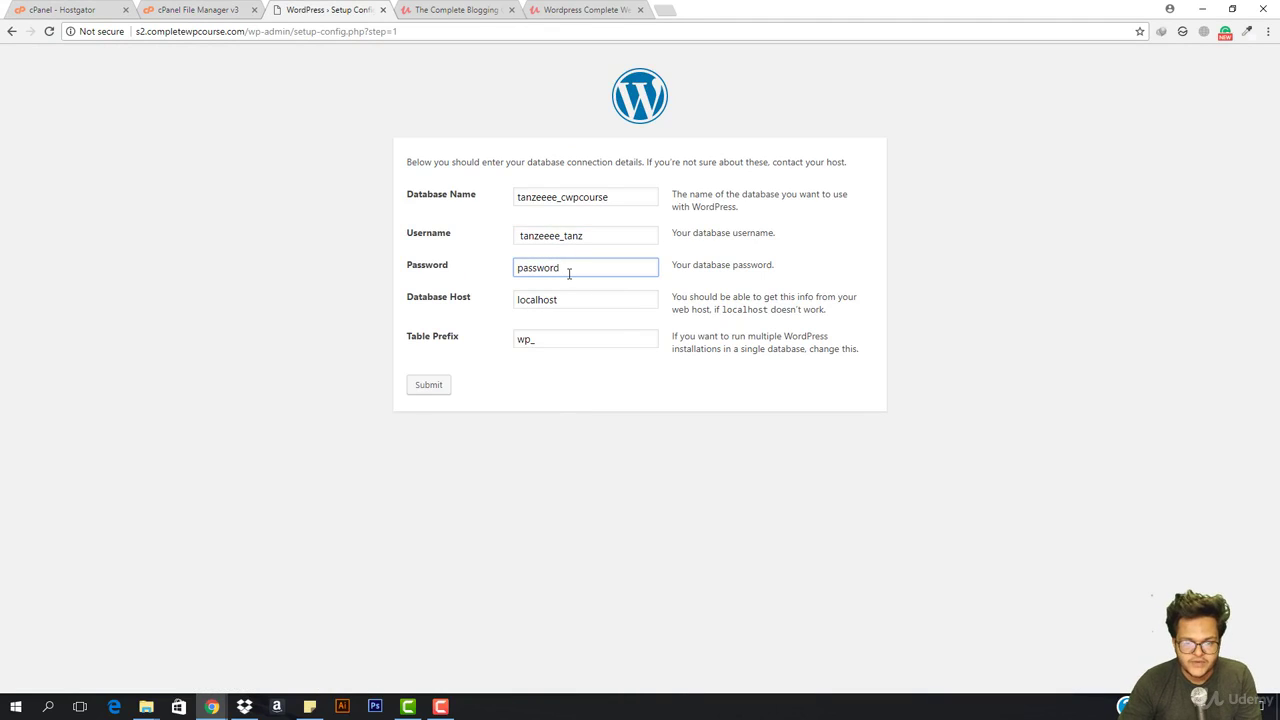
pyautogui.doubleClick(579, 303)
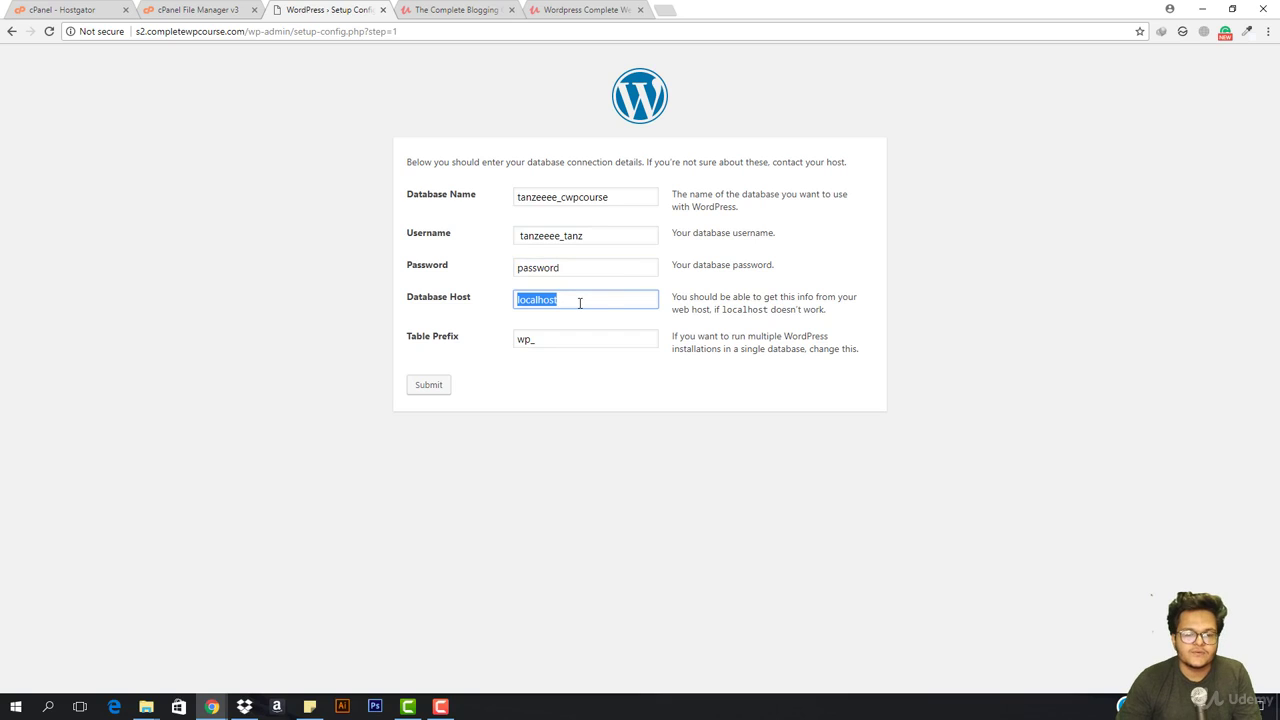
pyautogui.click(579, 303)
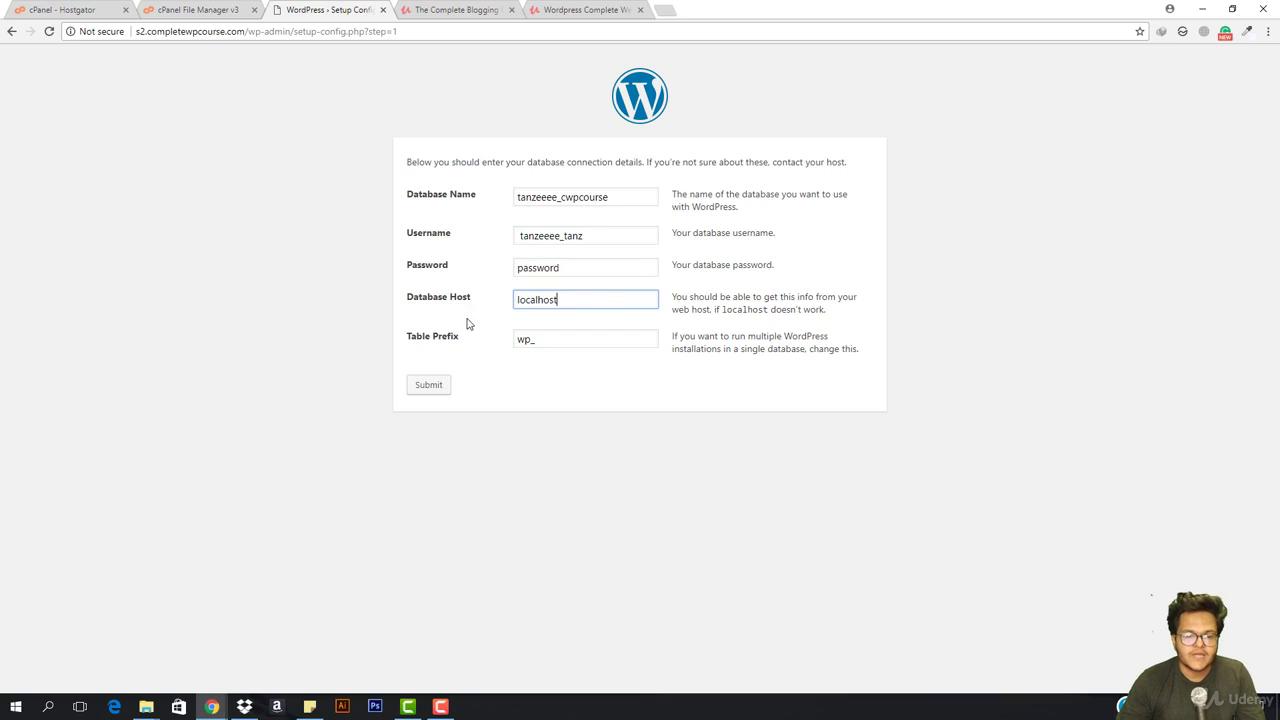
pyautogui.click(526, 340)
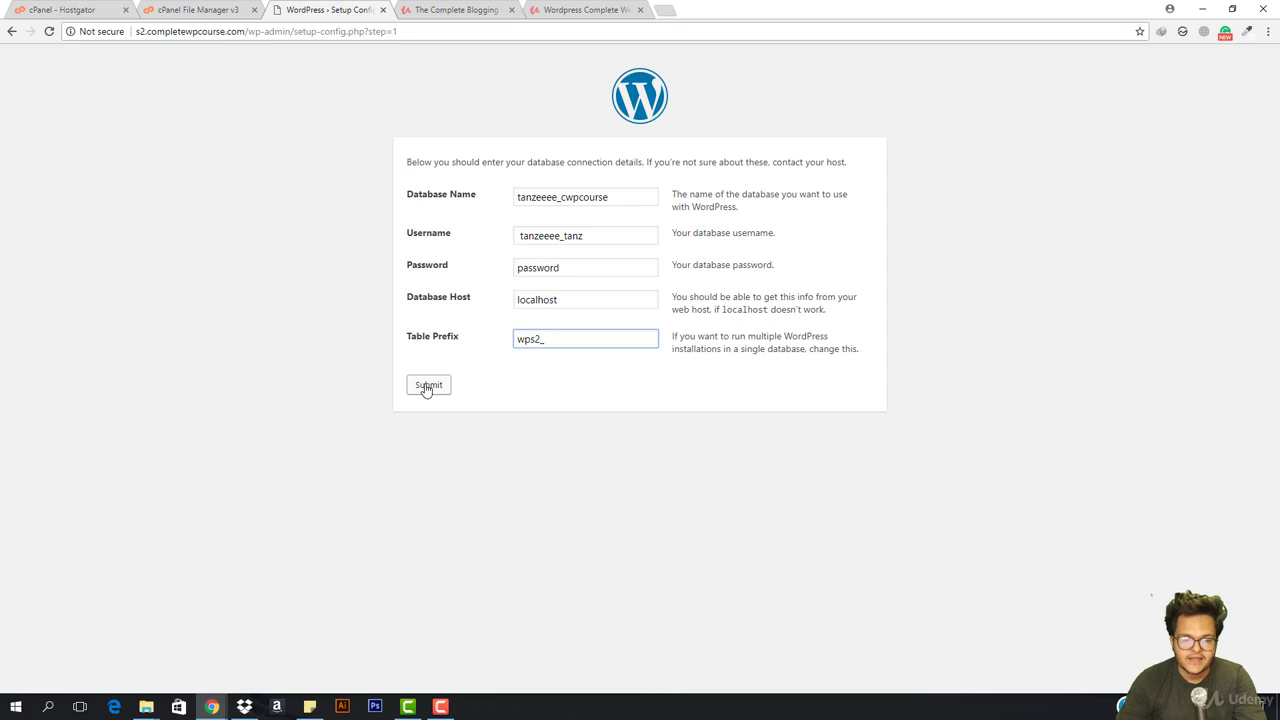
pyautogui.click(441, 707)
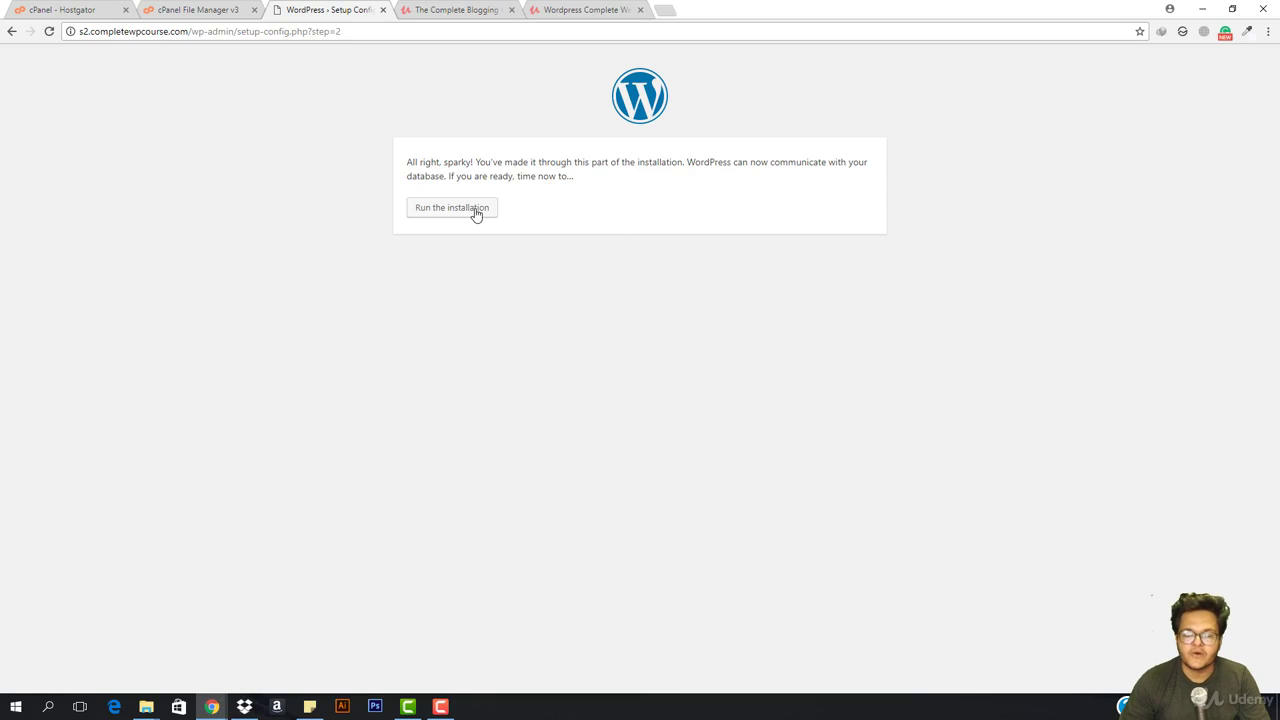
# Run the WordPress installation and close the extra cPanel and course tabs
pyautogui.click(454, 210)
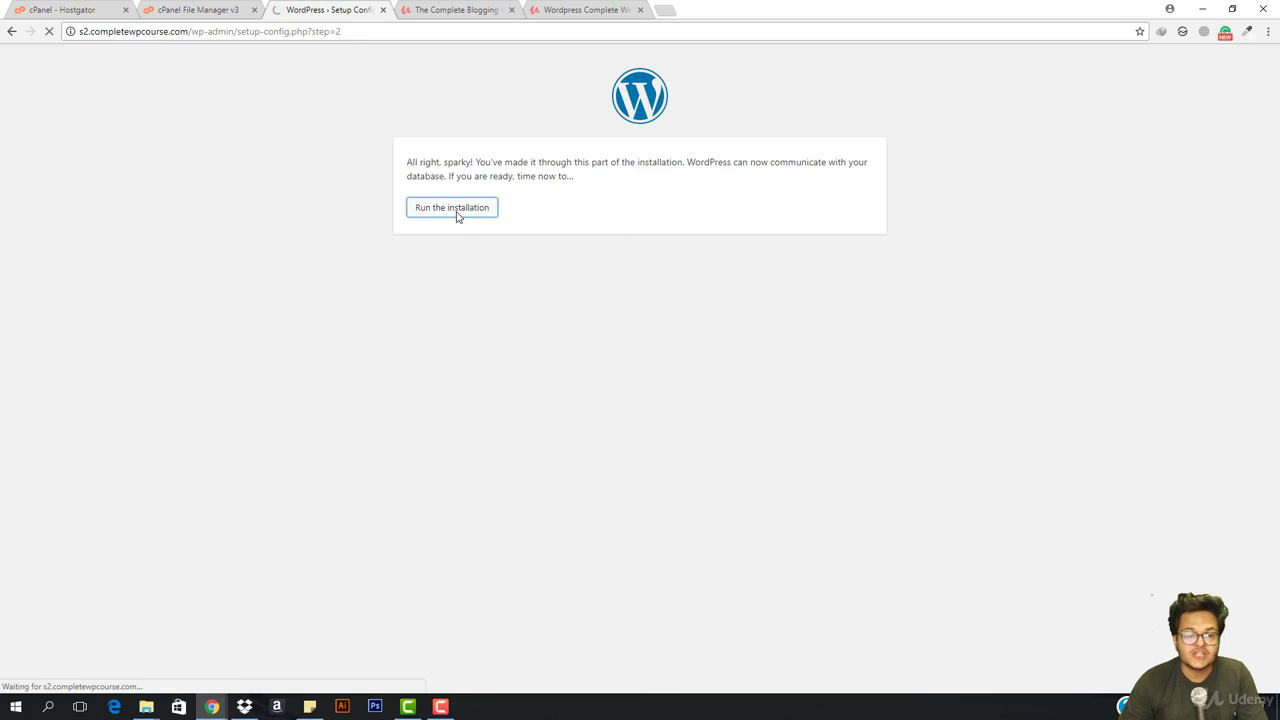
pyautogui.click(123, 10)
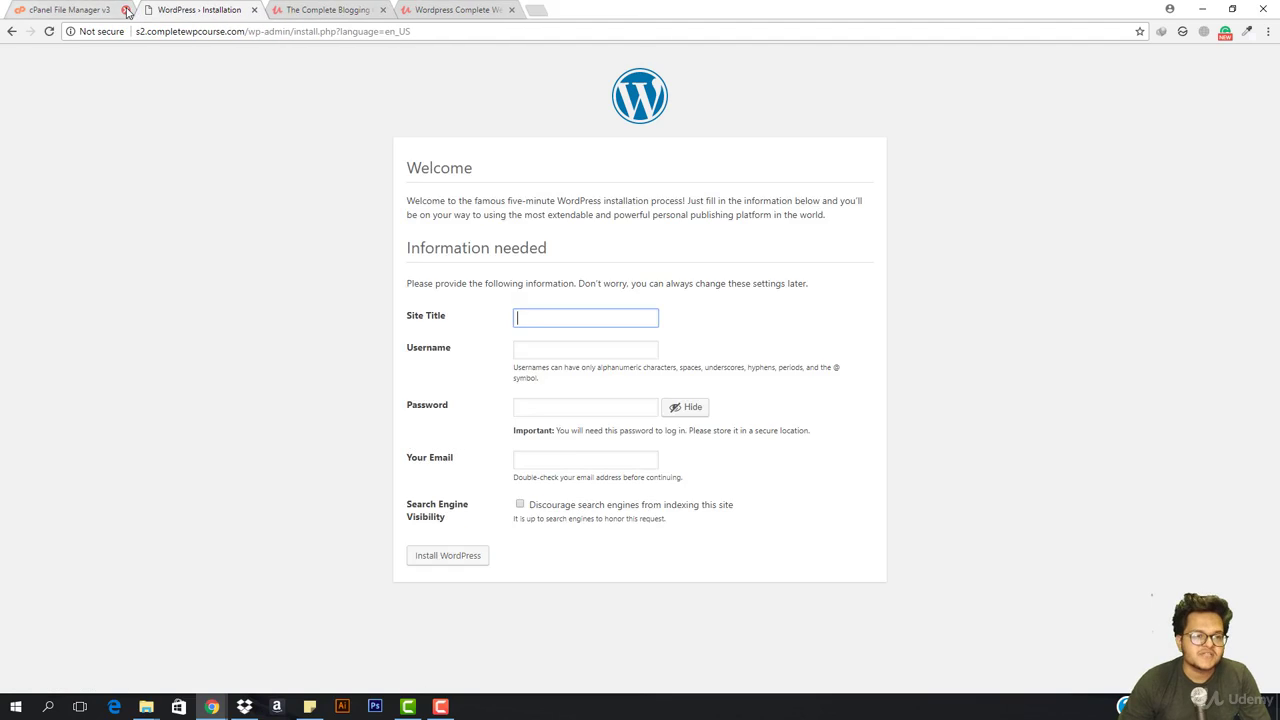
pyautogui.click(123, 10)
pyautogui.click(254, 10)
pyautogui.click(254, 10)
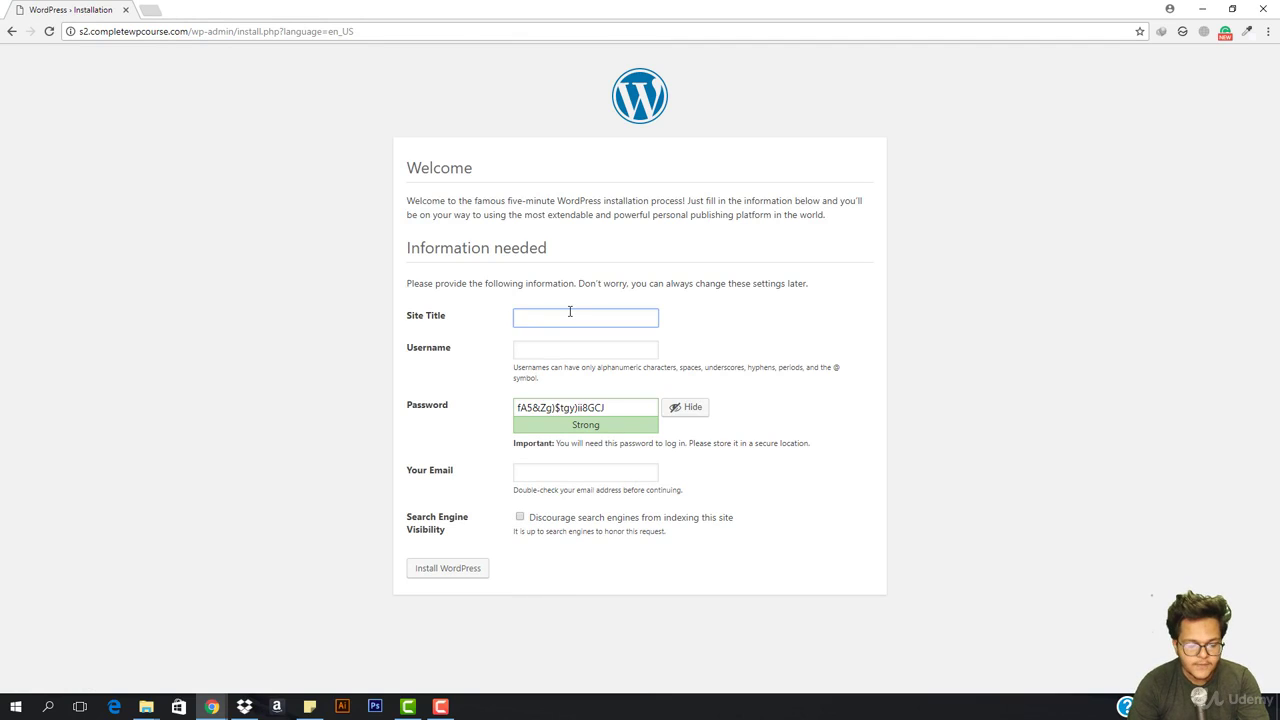
# Install WordPress with site title 'A best blog', an admin username, password and saved e-mail
pyautogui.write('A best b')
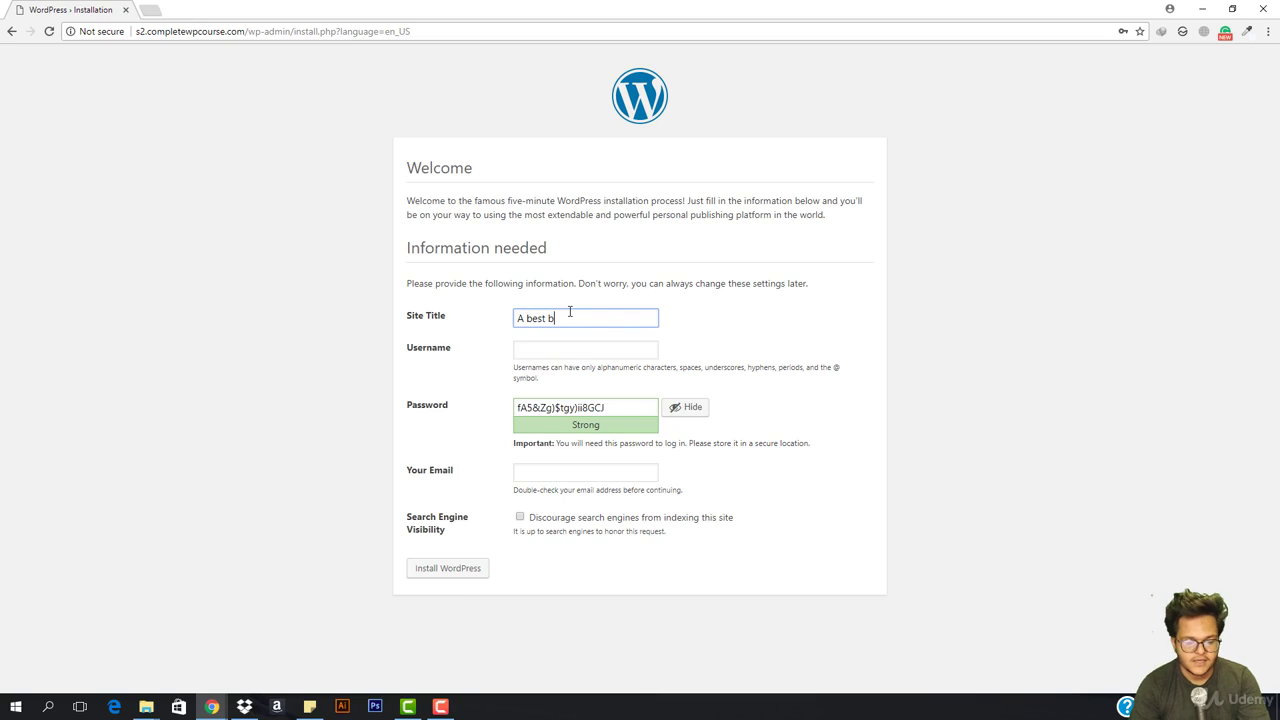
pyautogui.write('log')
pyautogui.press('Tab')
pyautogui.write('t')
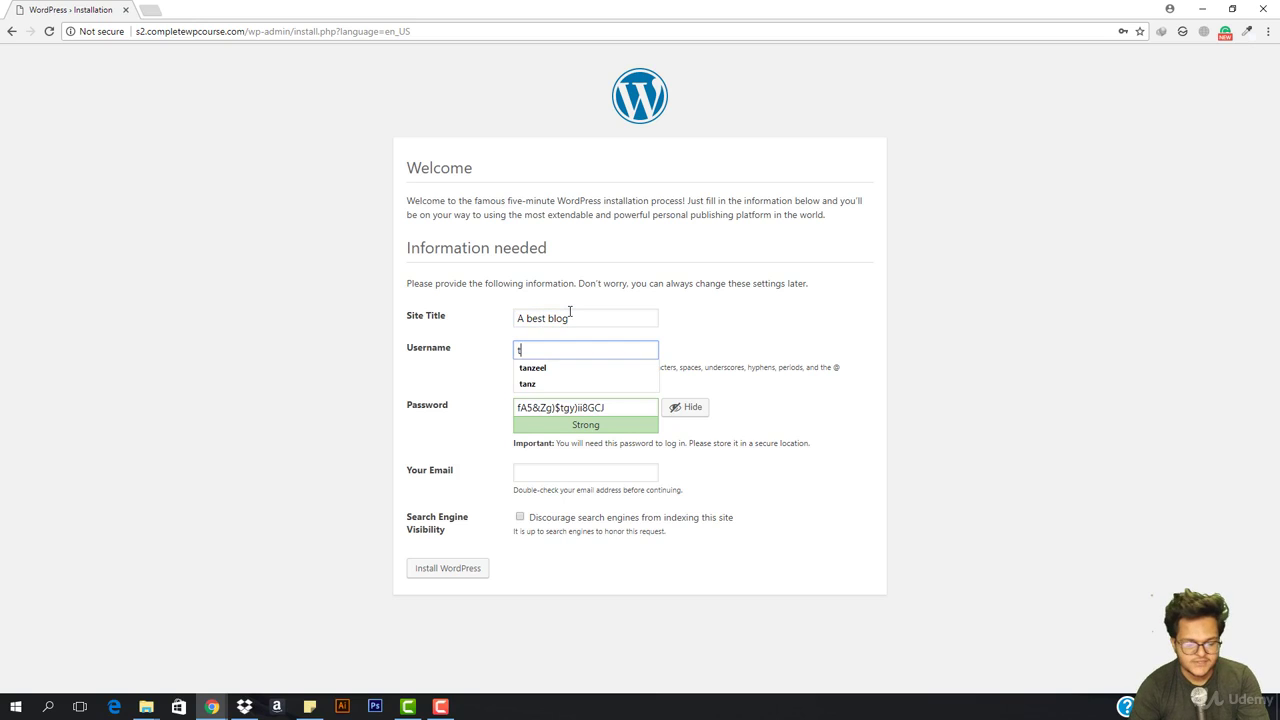
pyautogui.write('anzeel')
pyautogui.press('Tab')
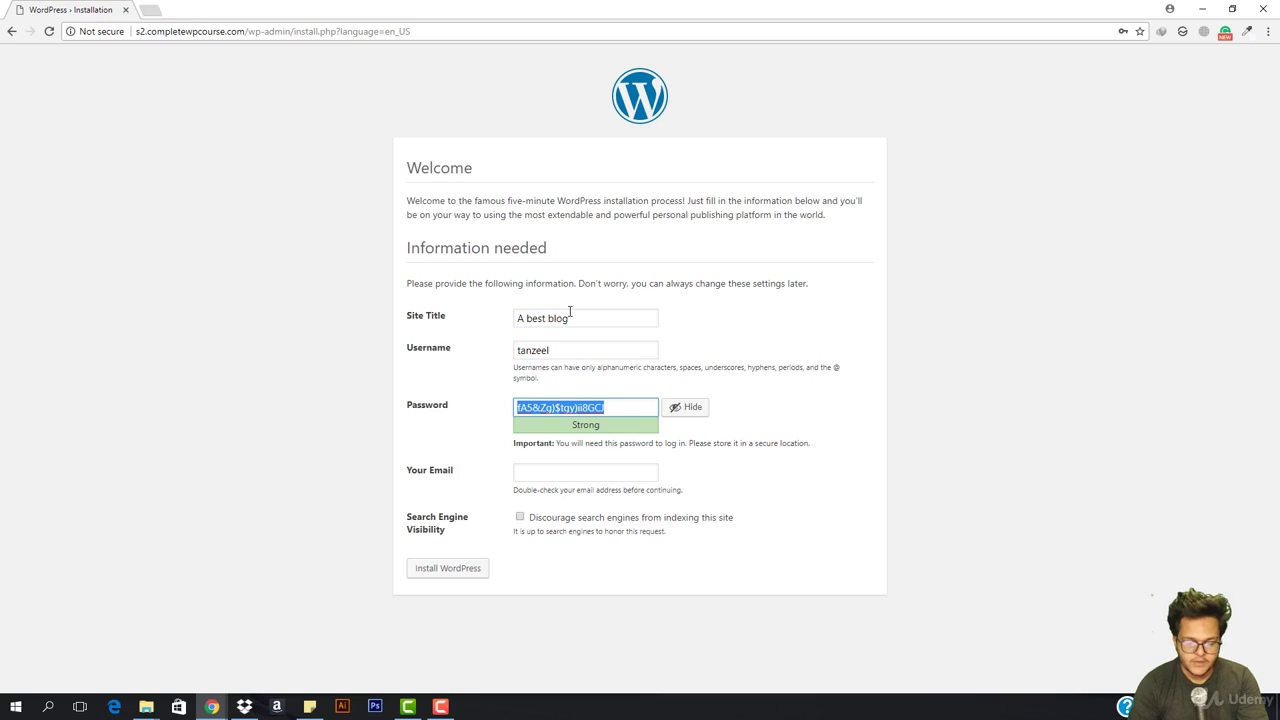
pyautogui.click(692, 408)
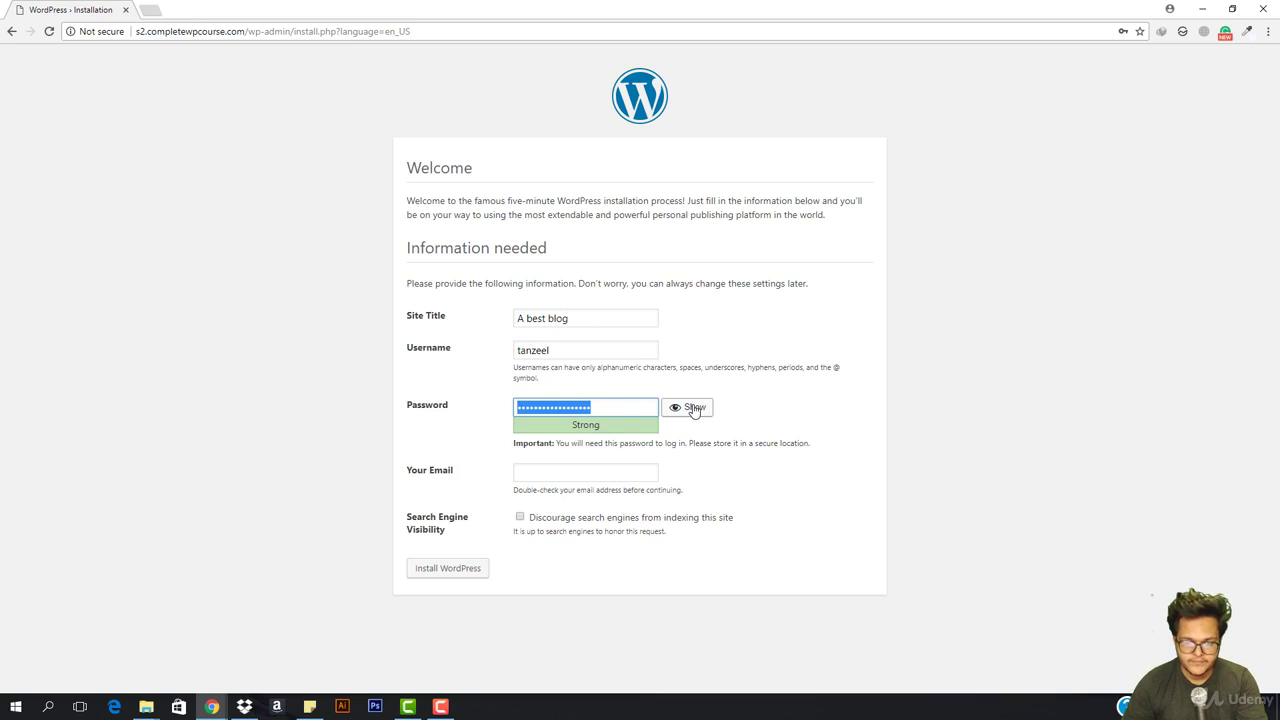
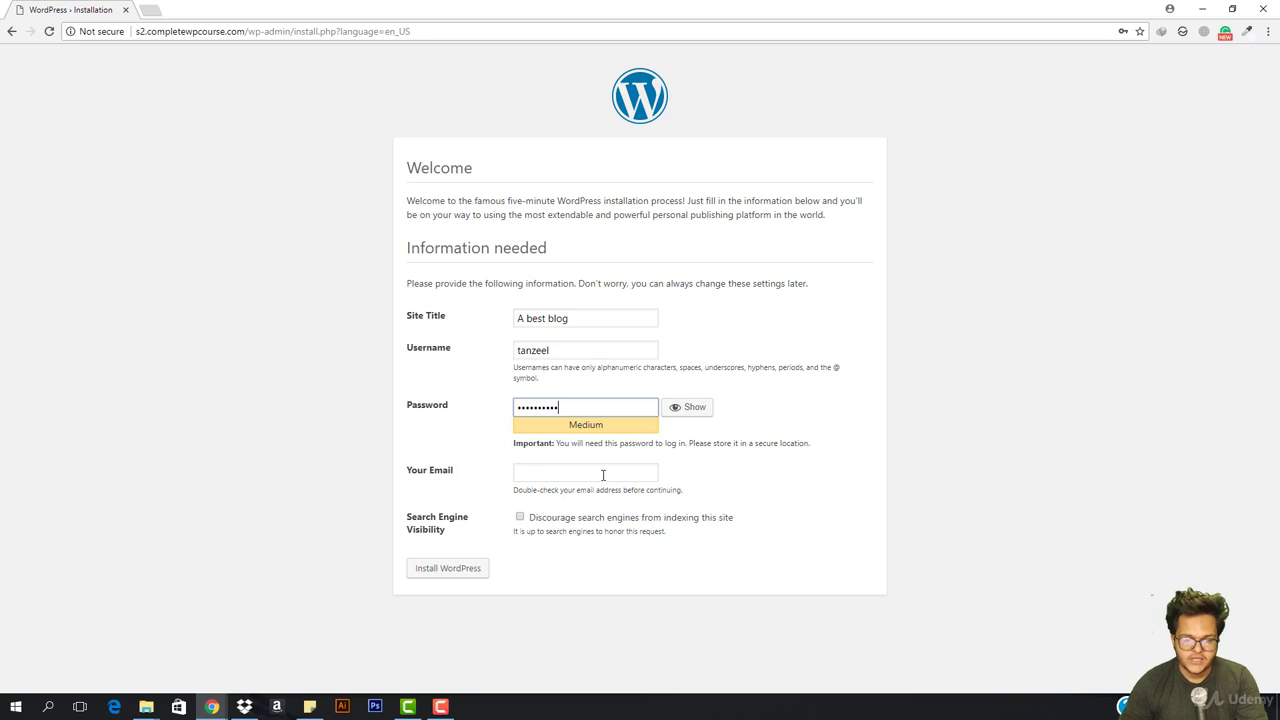
pyautogui.click(603, 475)
pyautogui.click(560, 490)
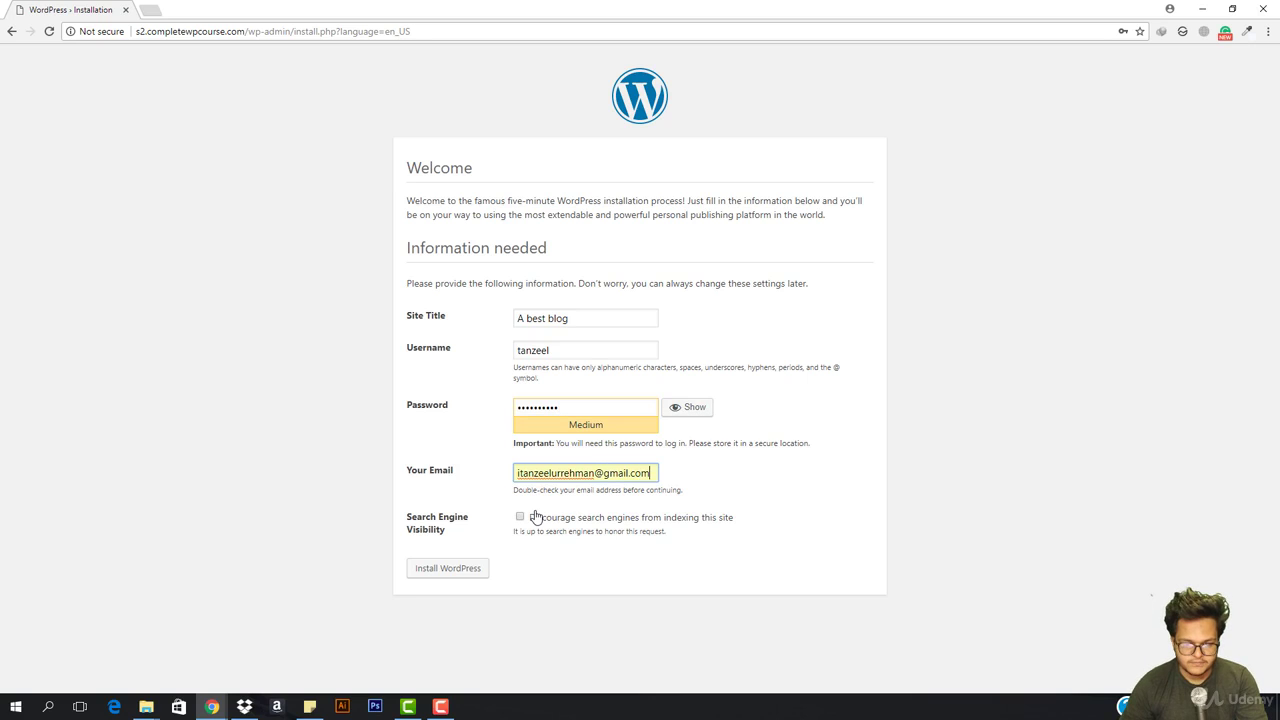
pyautogui.click(474, 568)
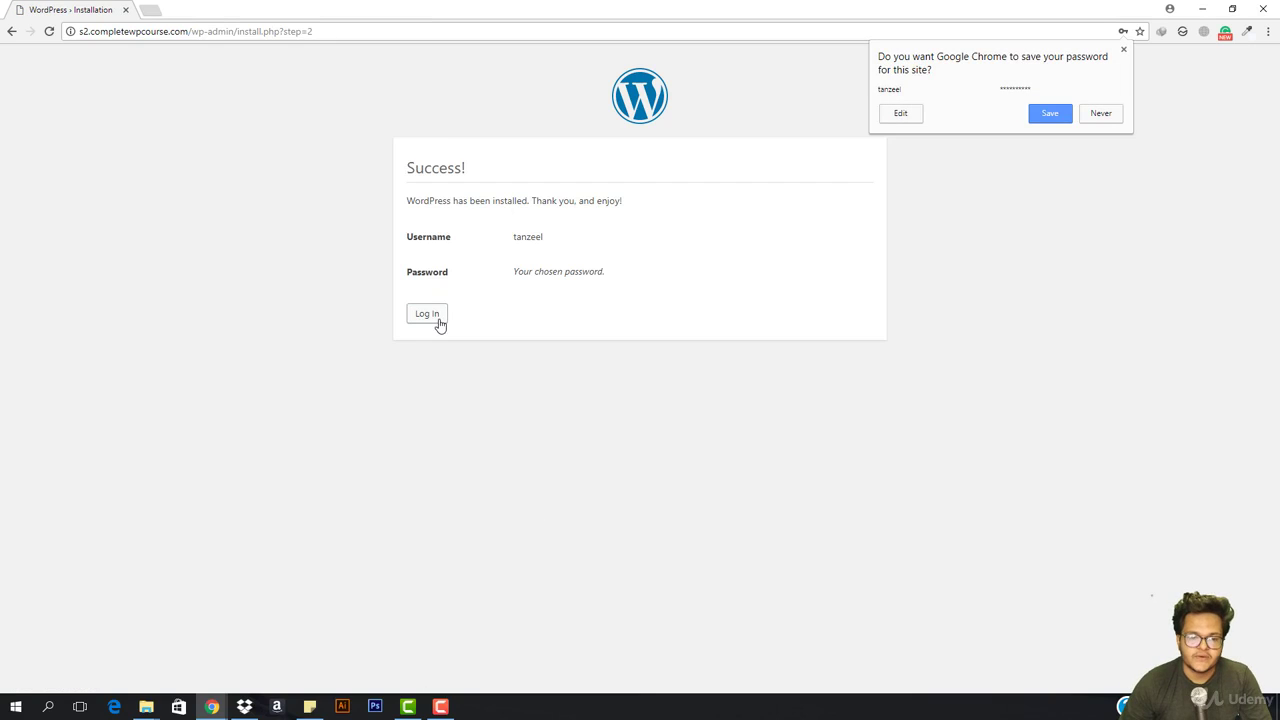
# Log in with the admin username and password, and dismiss Chrome's save-password prompt
pyautogui.click(438, 318)
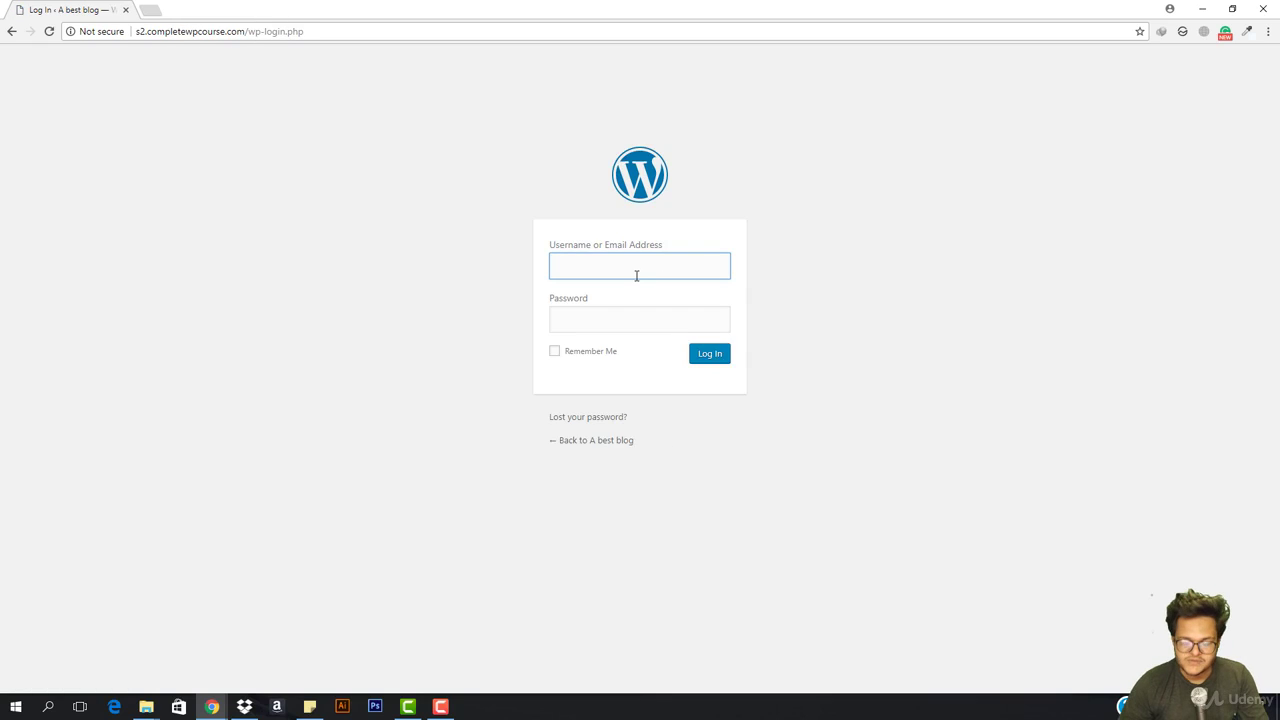
pyautogui.write('tanzeel')
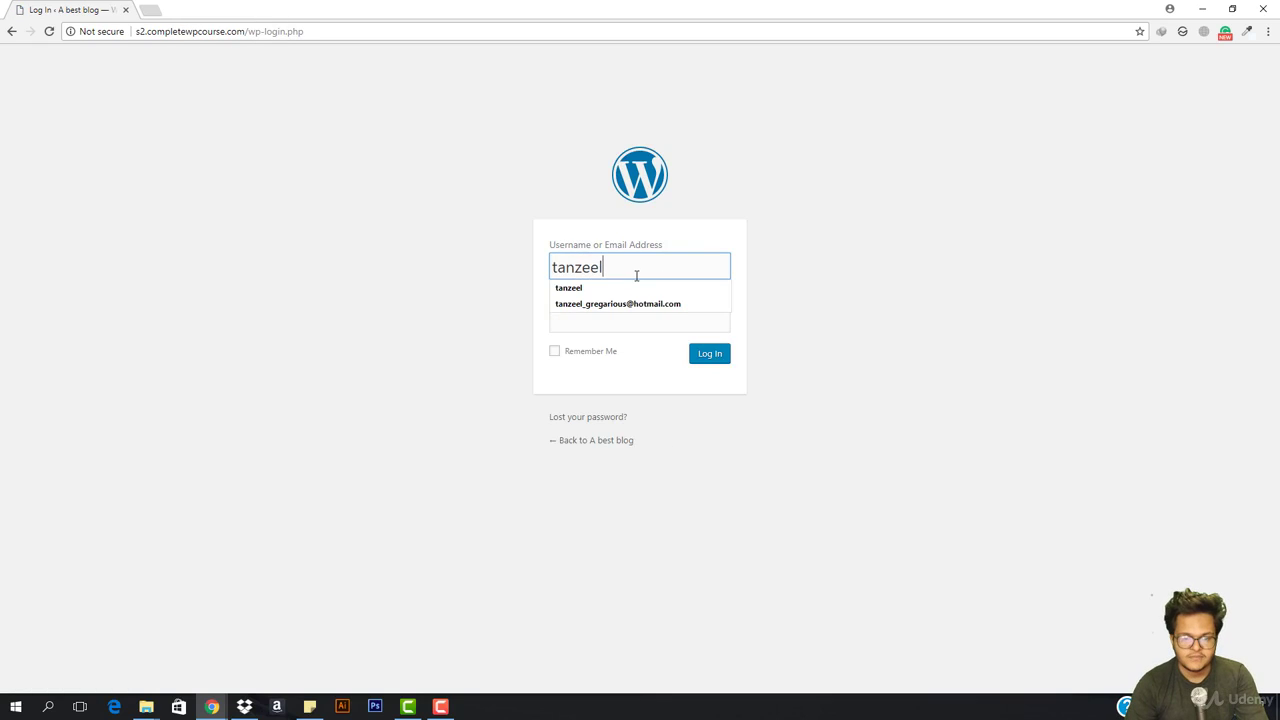
pyautogui.press('Tab')
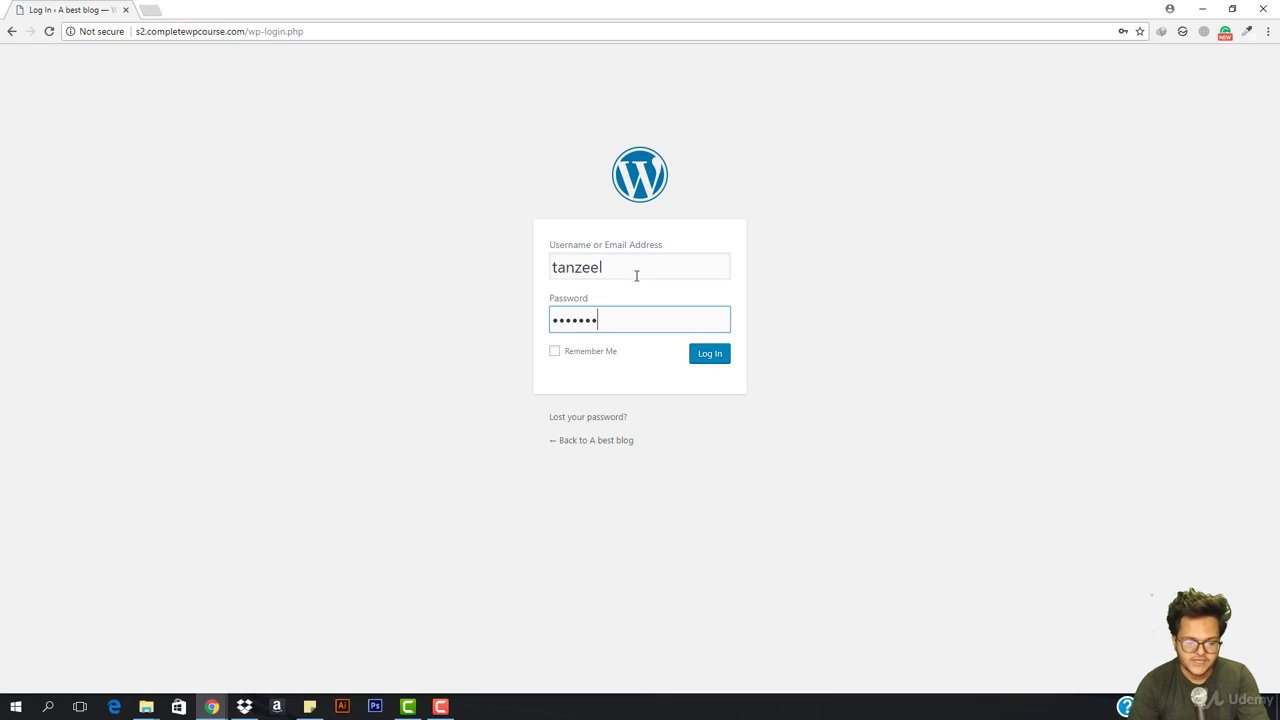
pyautogui.press('Return')
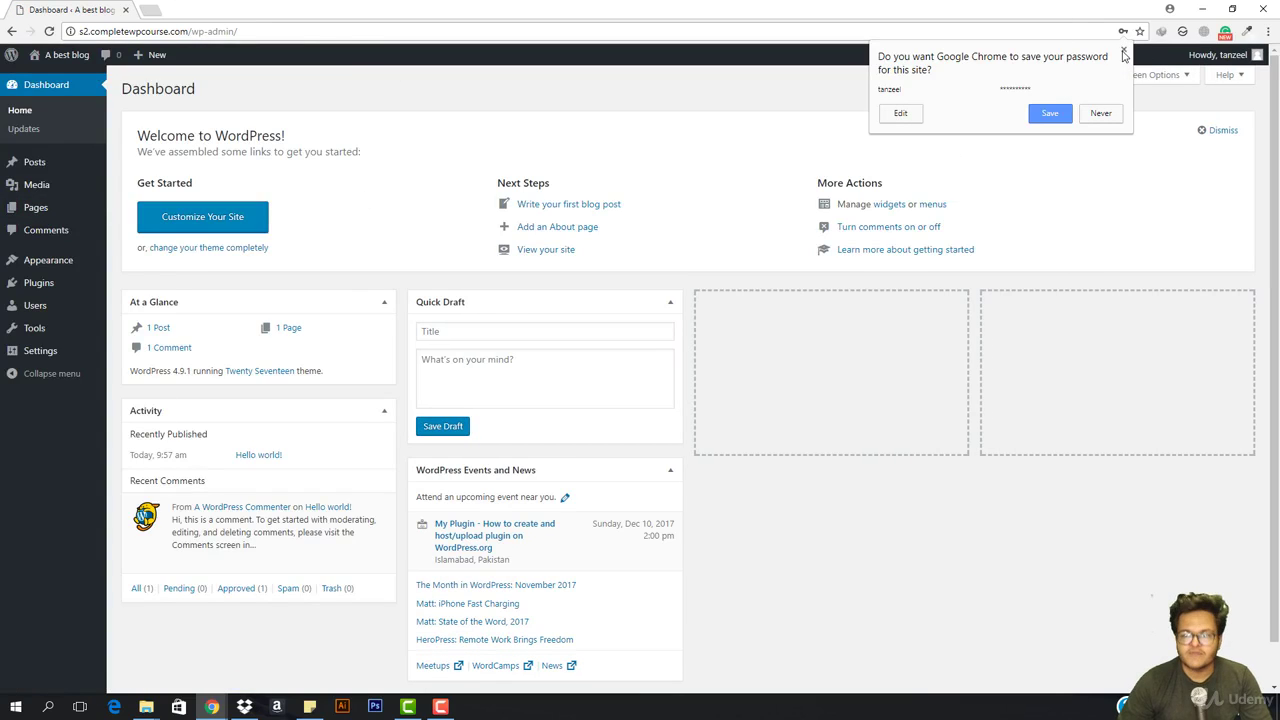
pyautogui.click(1123, 49)
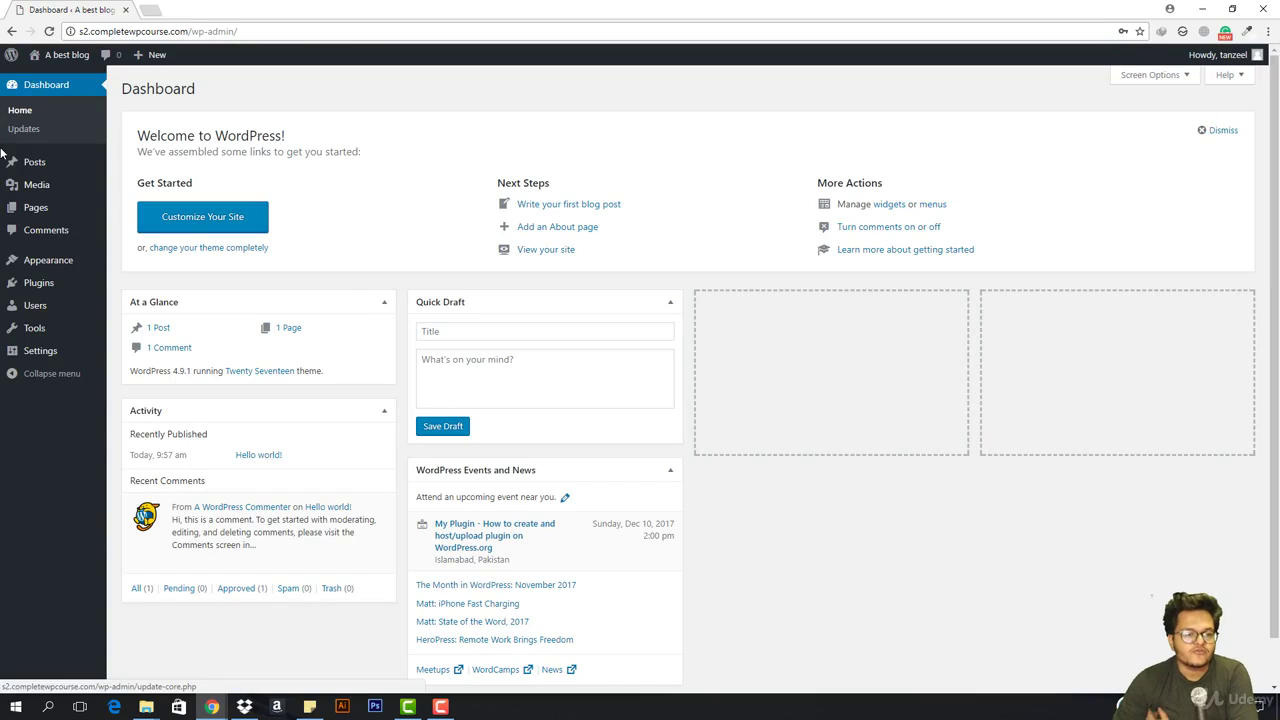
# Highlight a line of text on the Dashboard, then clear the selection
pyautogui.moveTo(20, 258)
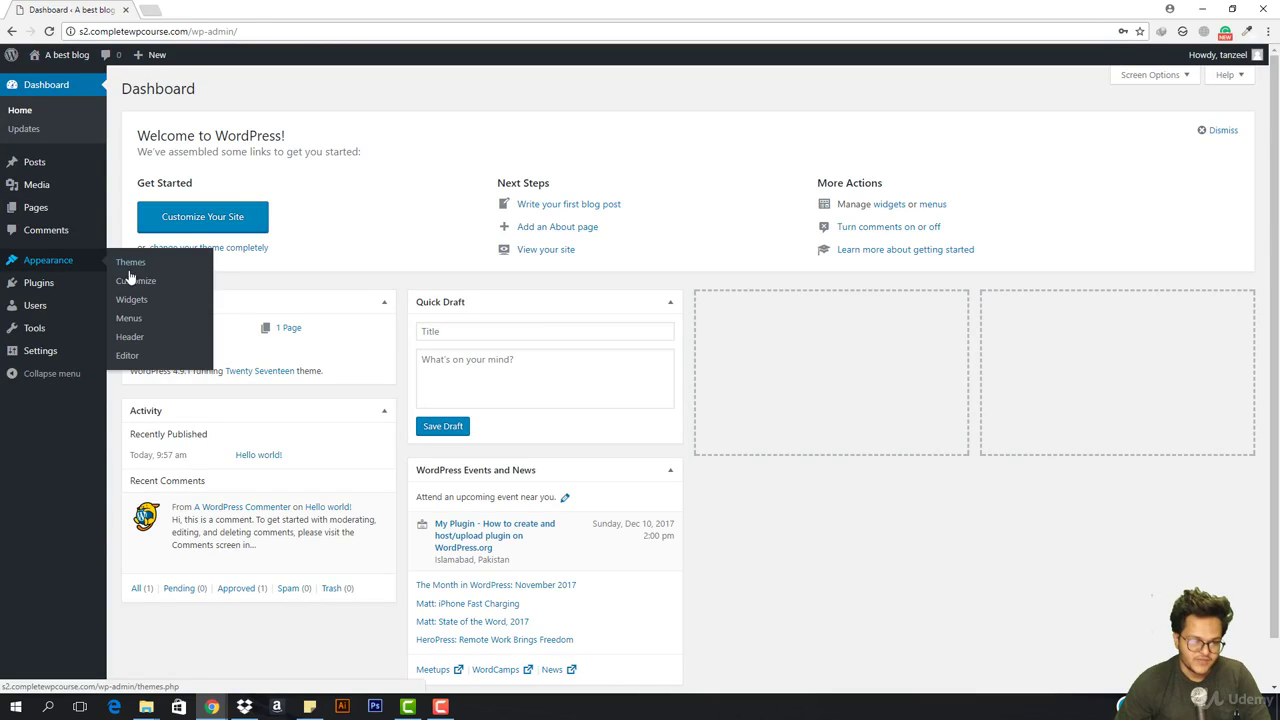
pyautogui.moveTo(46, 64)
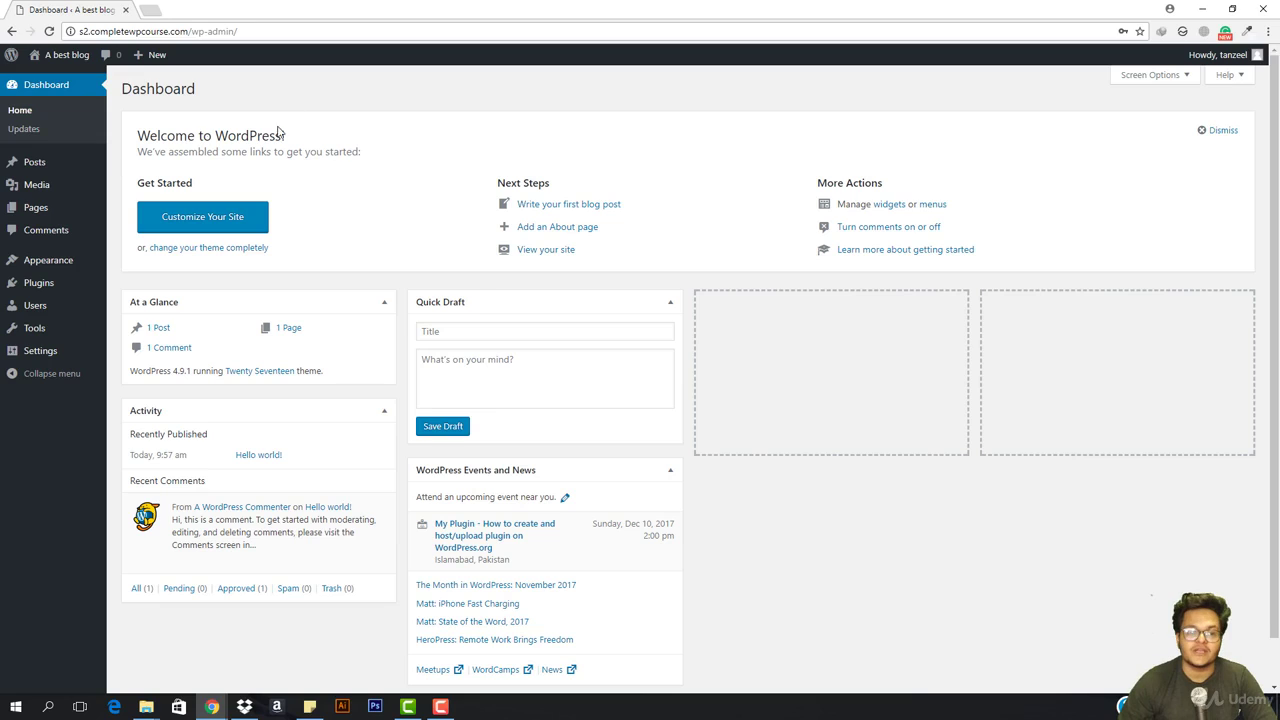
pyautogui.moveTo(495, 183); pyautogui.dragTo(634, 183)
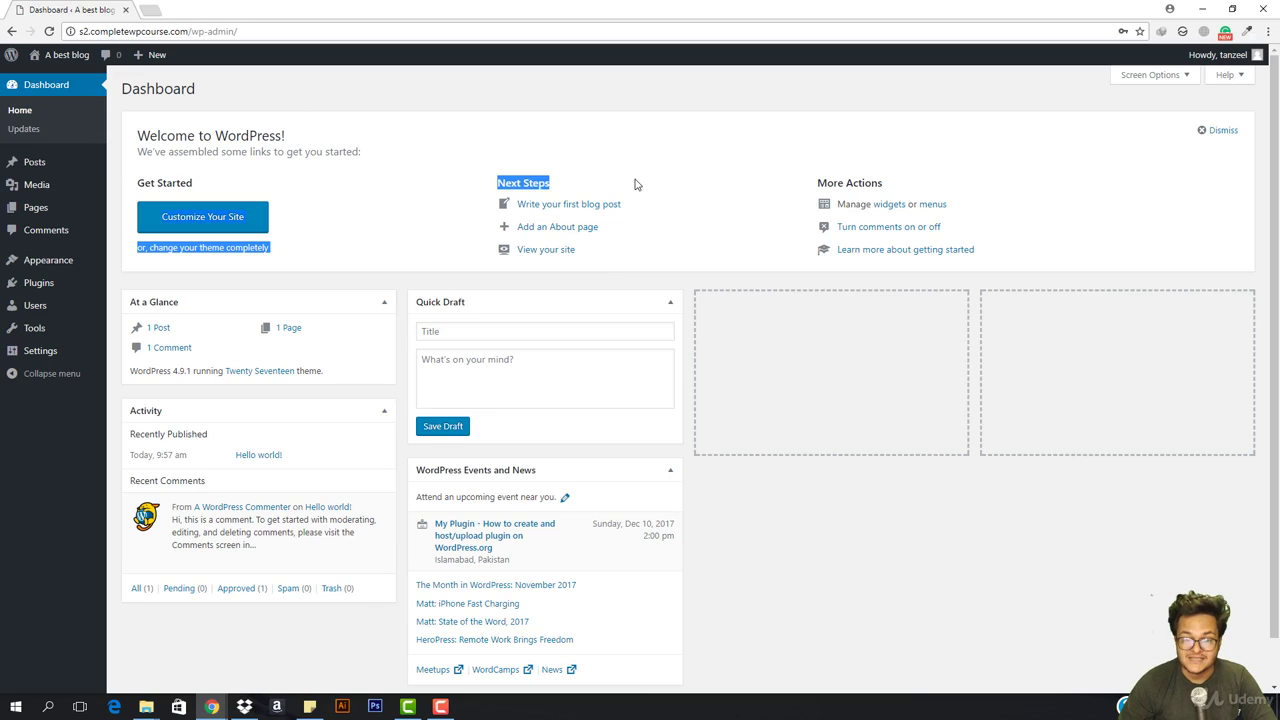
pyautogui.click(700, 183)
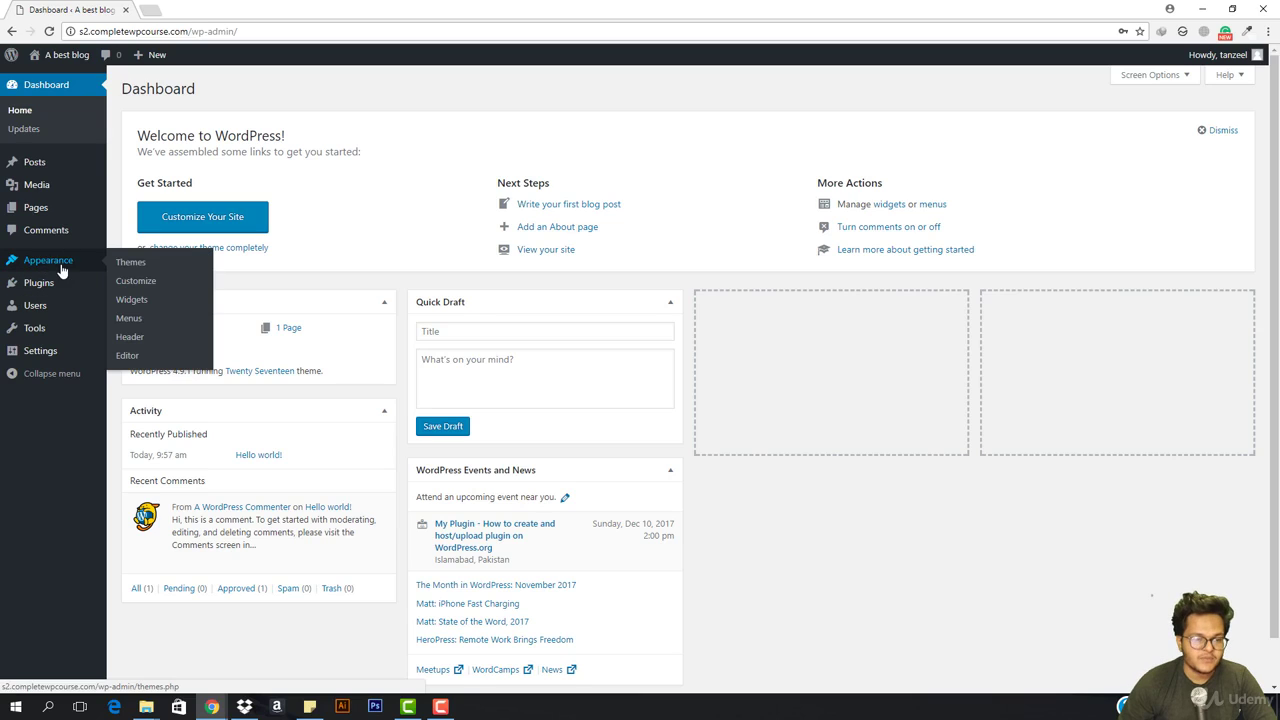
# Search the theme directory for 'oceanw', then install and activate the OceanWP theme
pyautogui.click(141, 263)
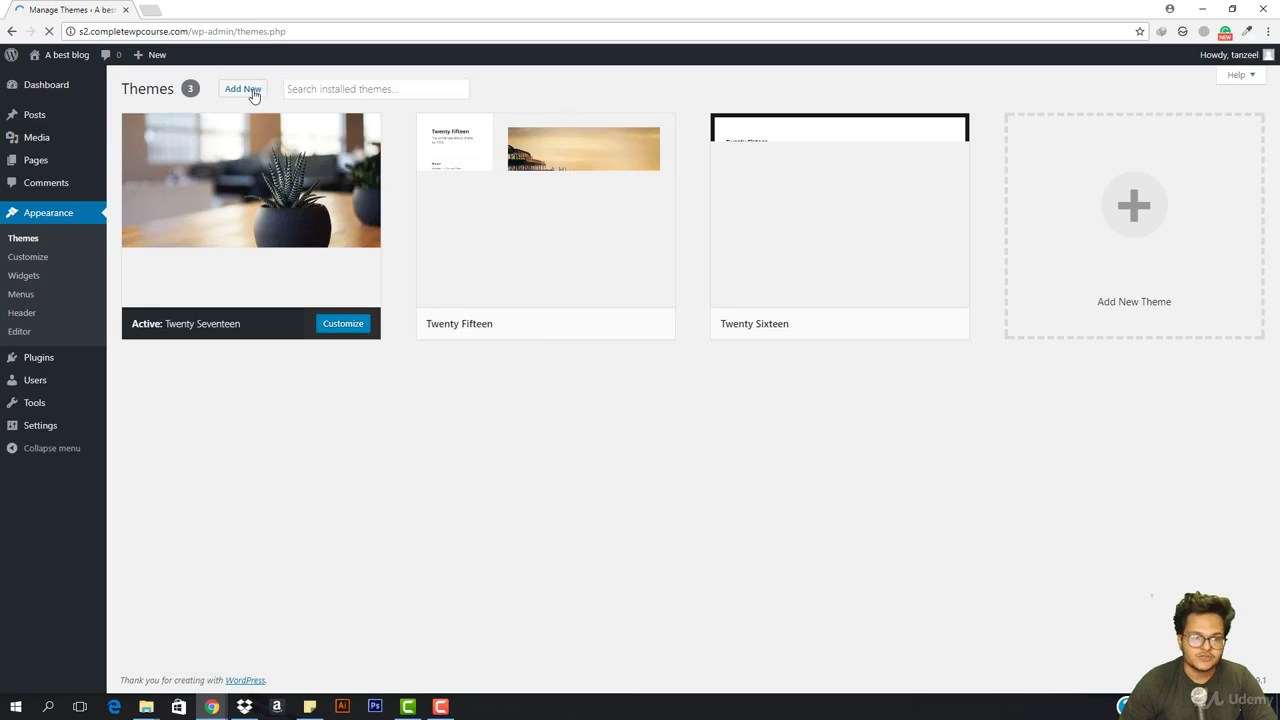
pyautogui.click(238, 89)
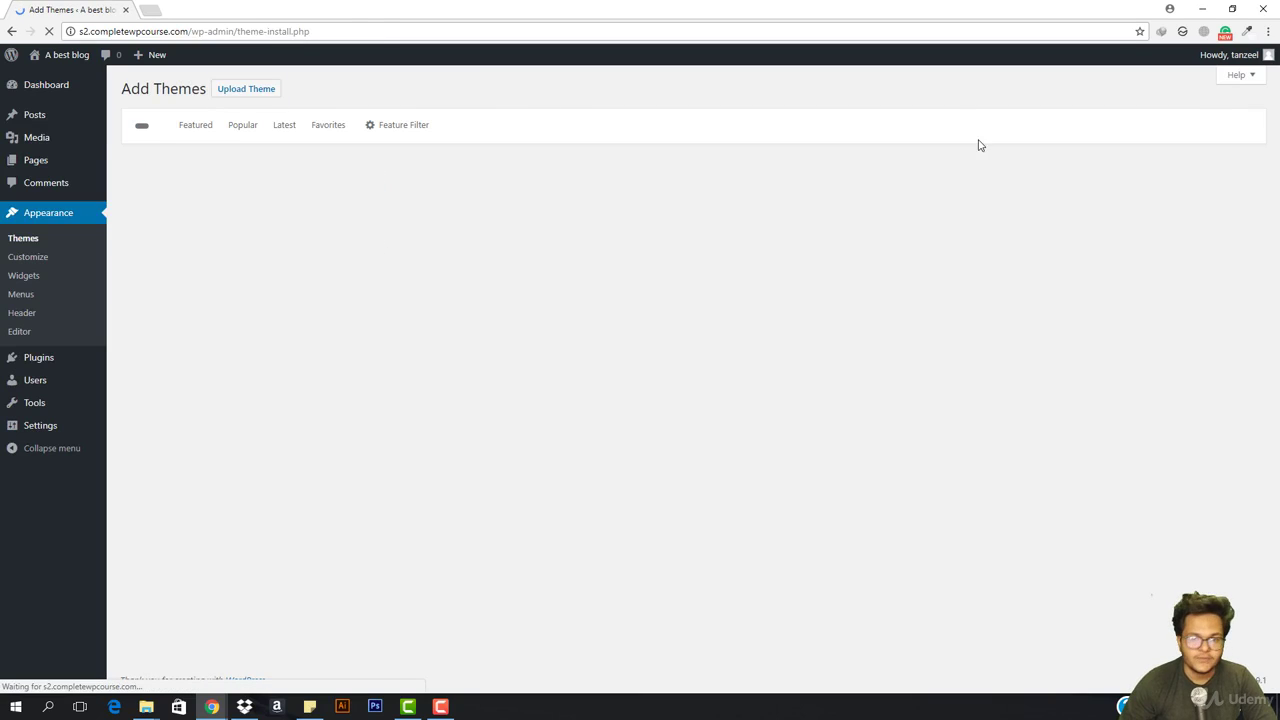
pyautogui.click(1111, 126)
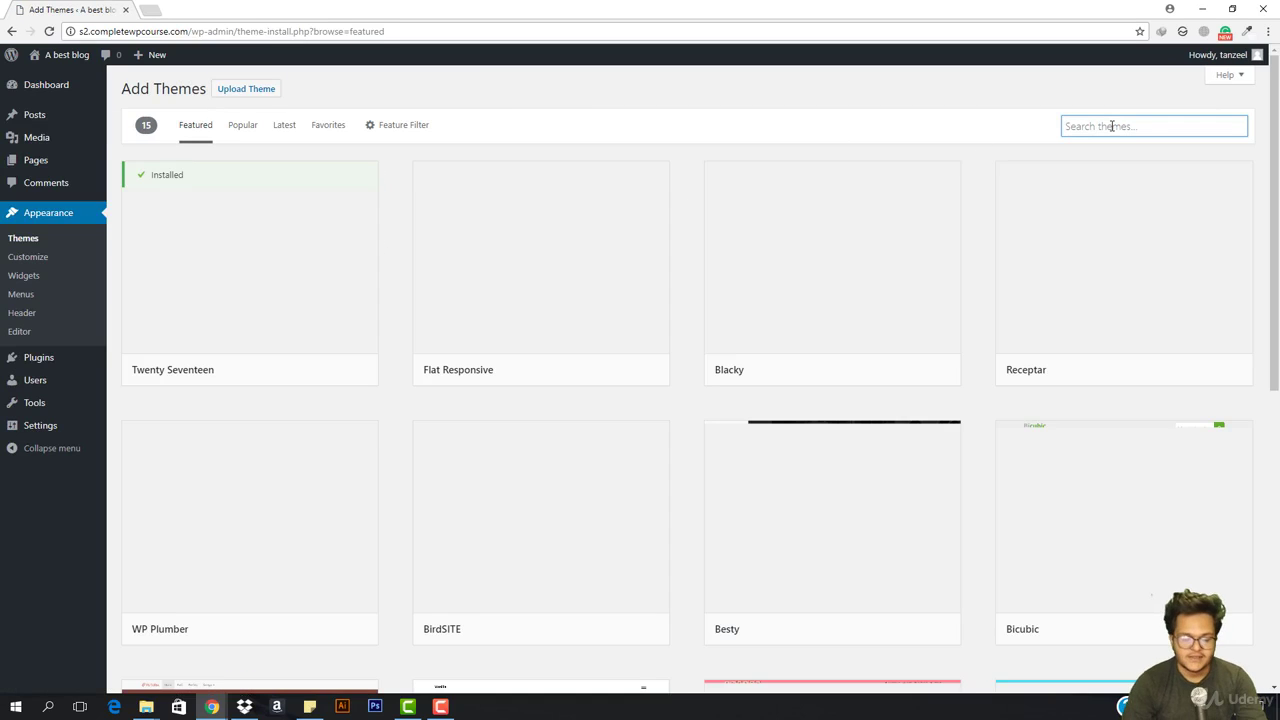
pyautogui.write('oceanwp')
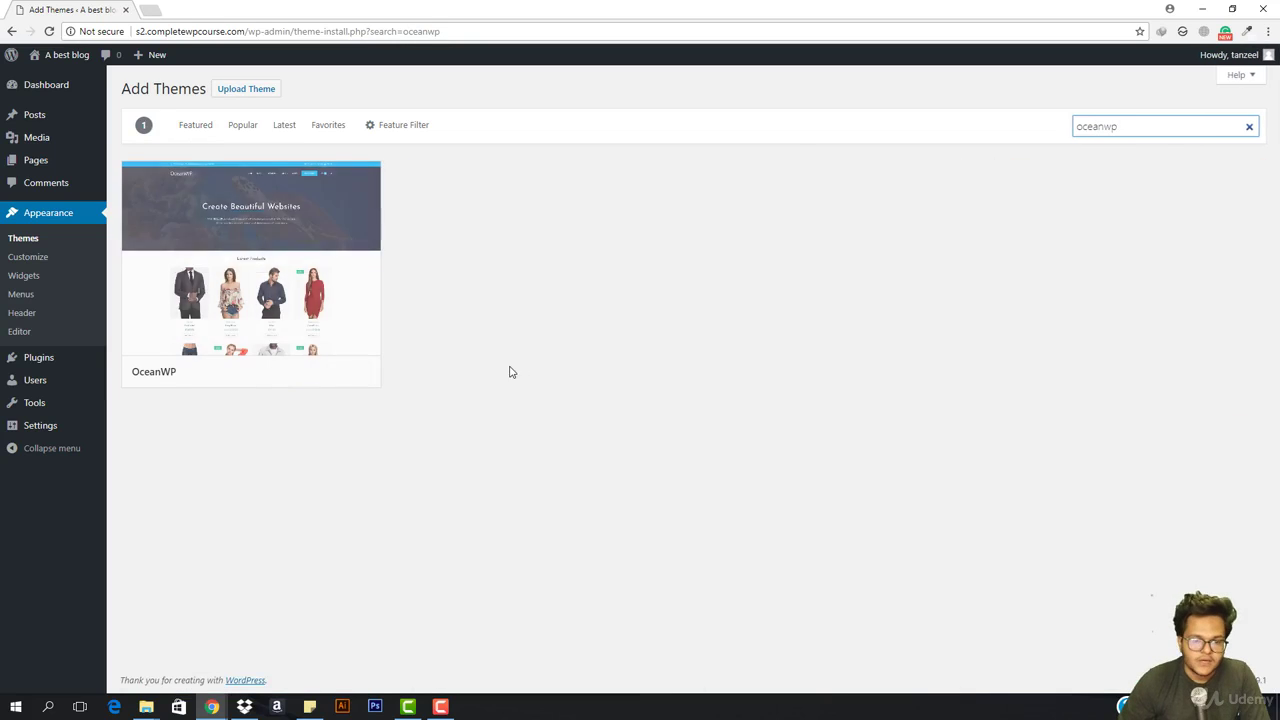
pyautogui.click(311, 383)
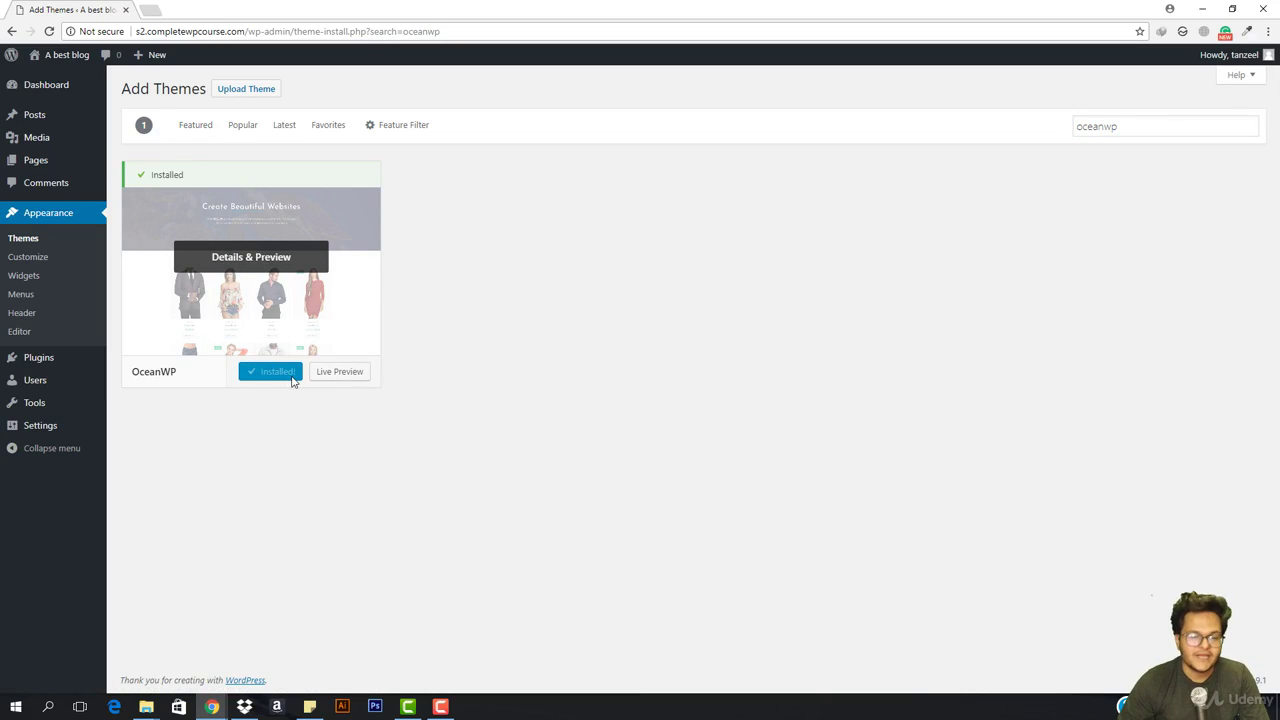
pyautogui.click(277, 376)
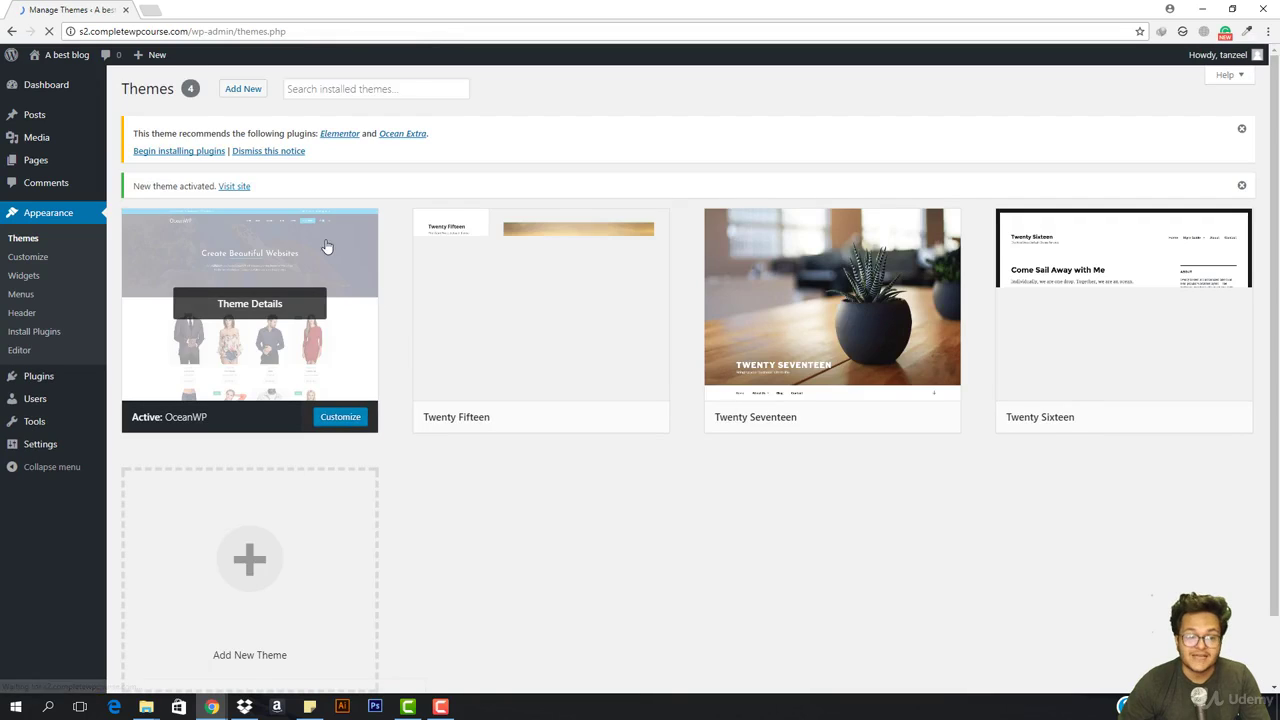
# Bulk-install the recommended Elementor and Ocean Extra plugins, then return to the Dashboard
pyautogui.click(201, 153)
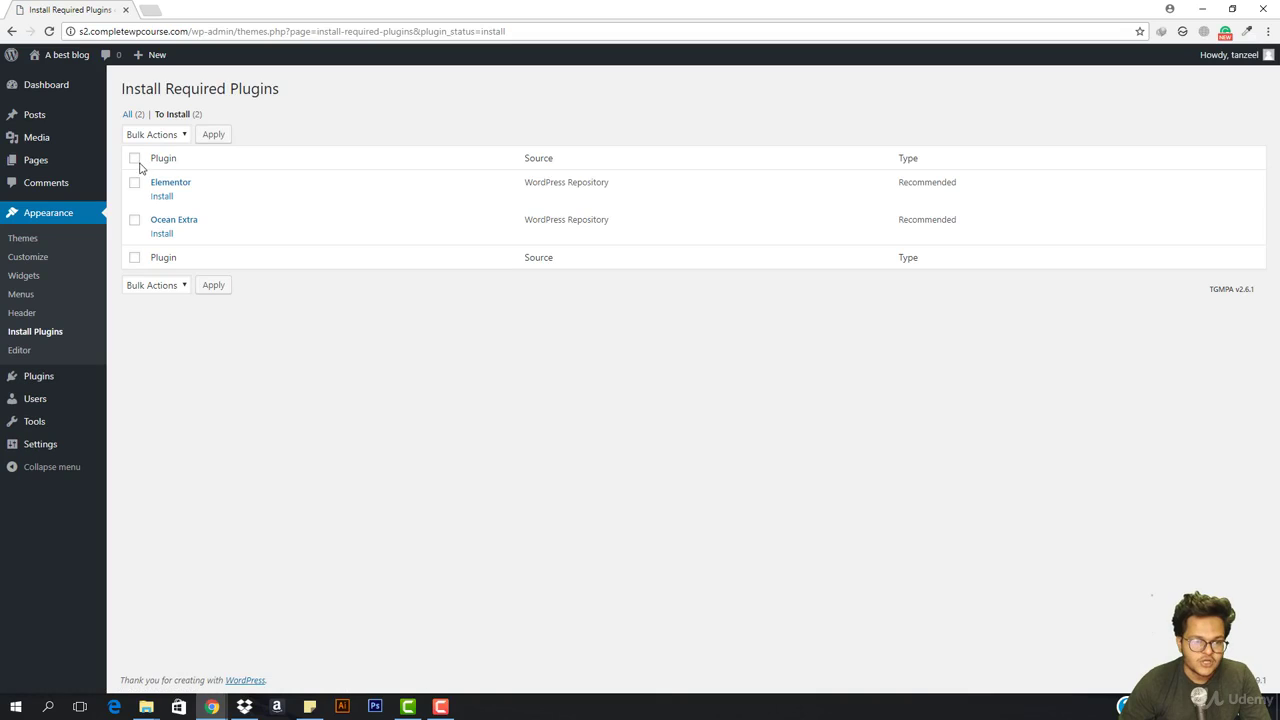
pyautogui.click(175, 140)
pyautogui.click(150, 163)
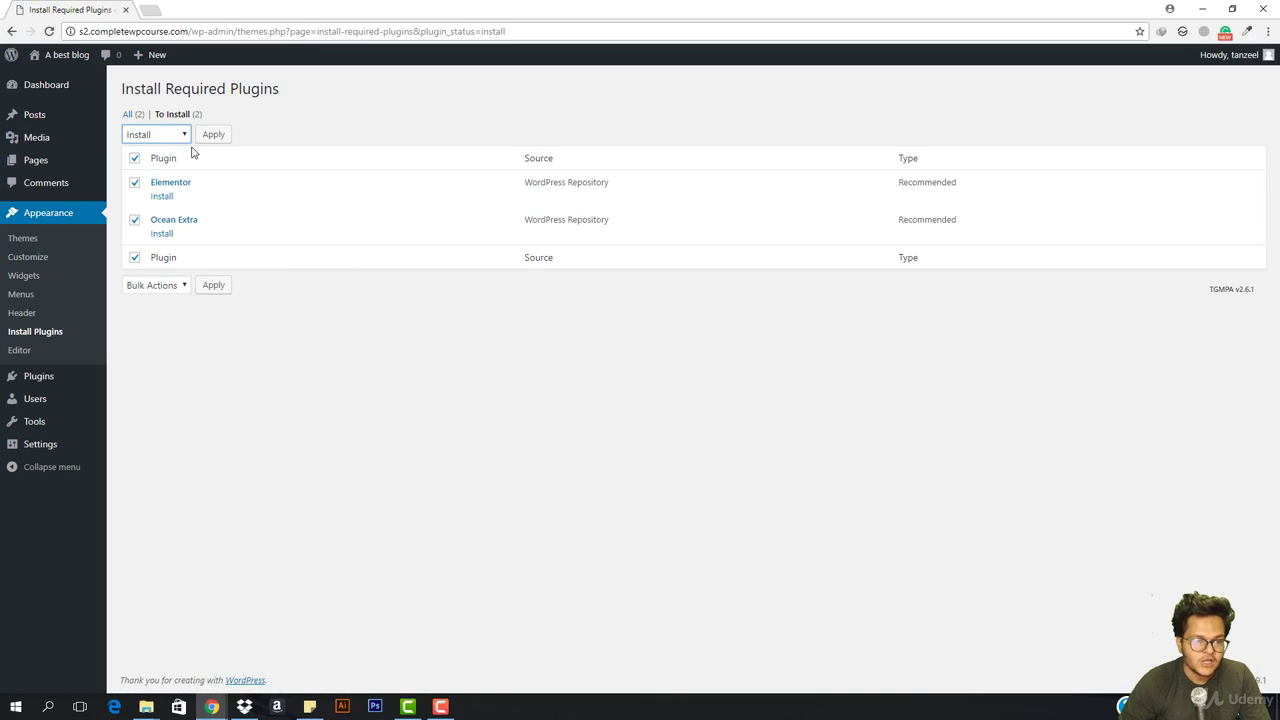
pyautogui.click(208, 140)
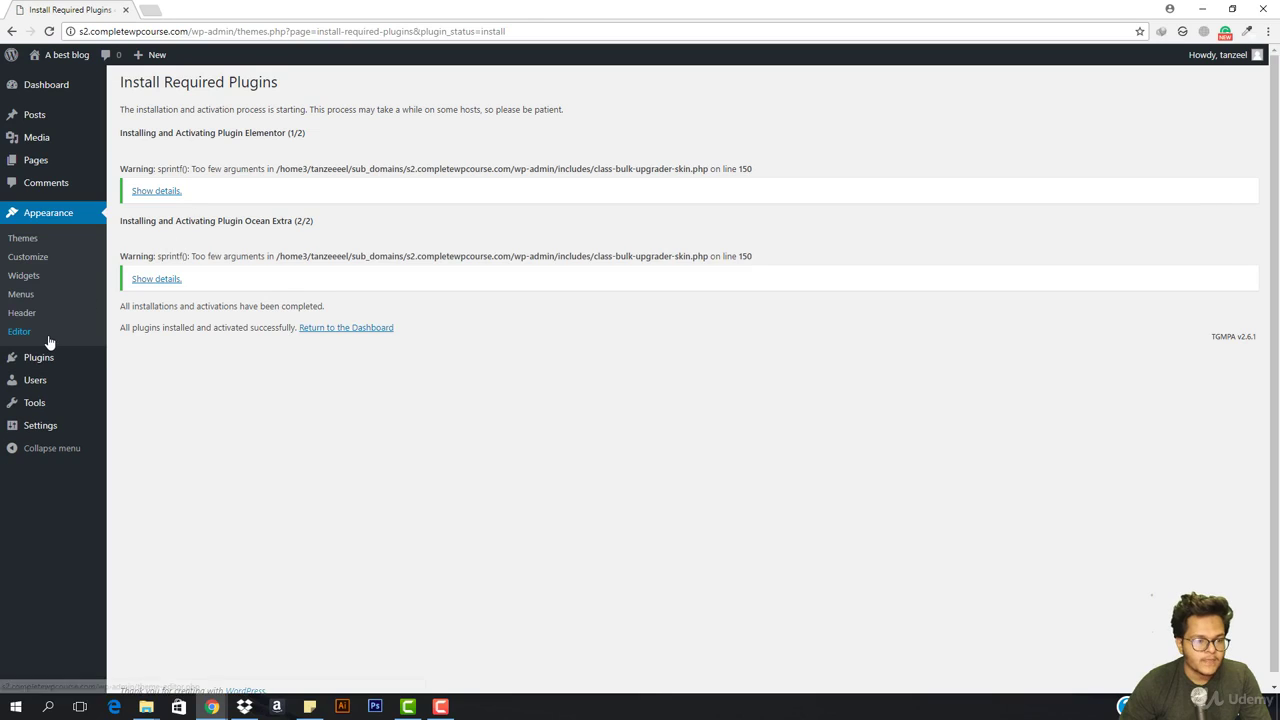
pyautogui.click(330, 329)
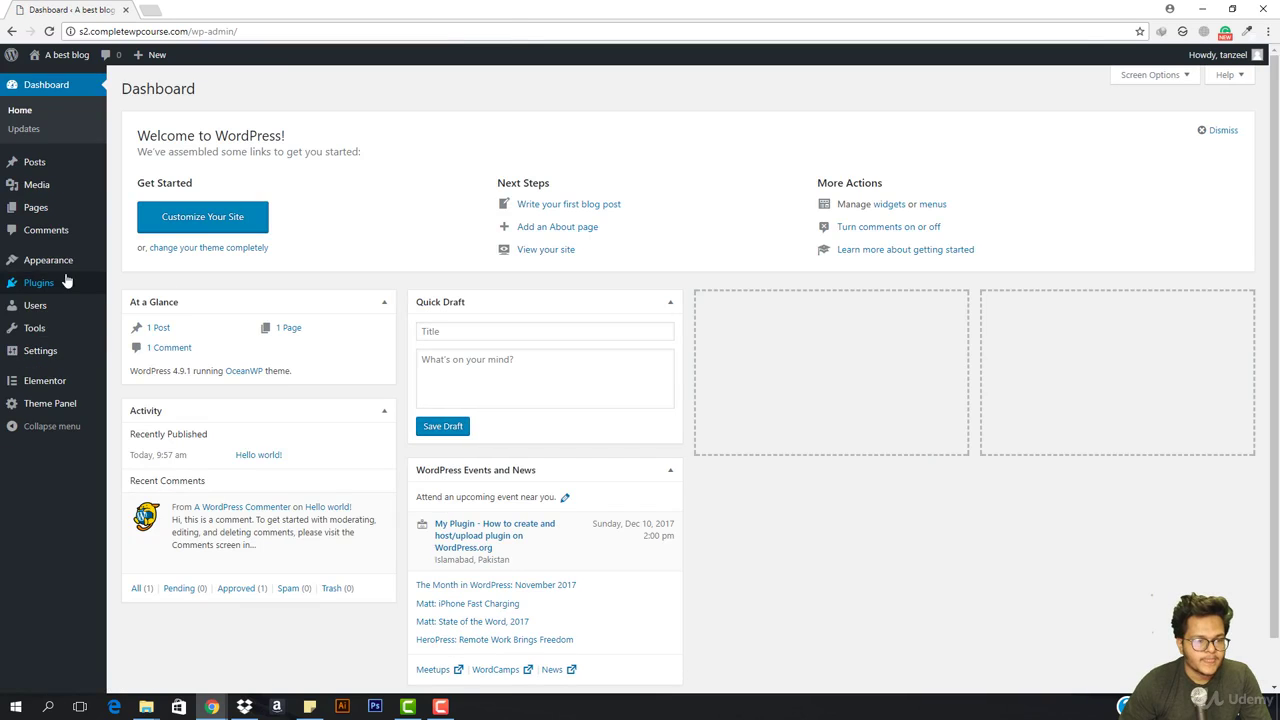
# Confirm Elementor and Ocean Extra in Installed Plugins, then go to Settings > Reading
pyautogui.moveTo(47, 286)
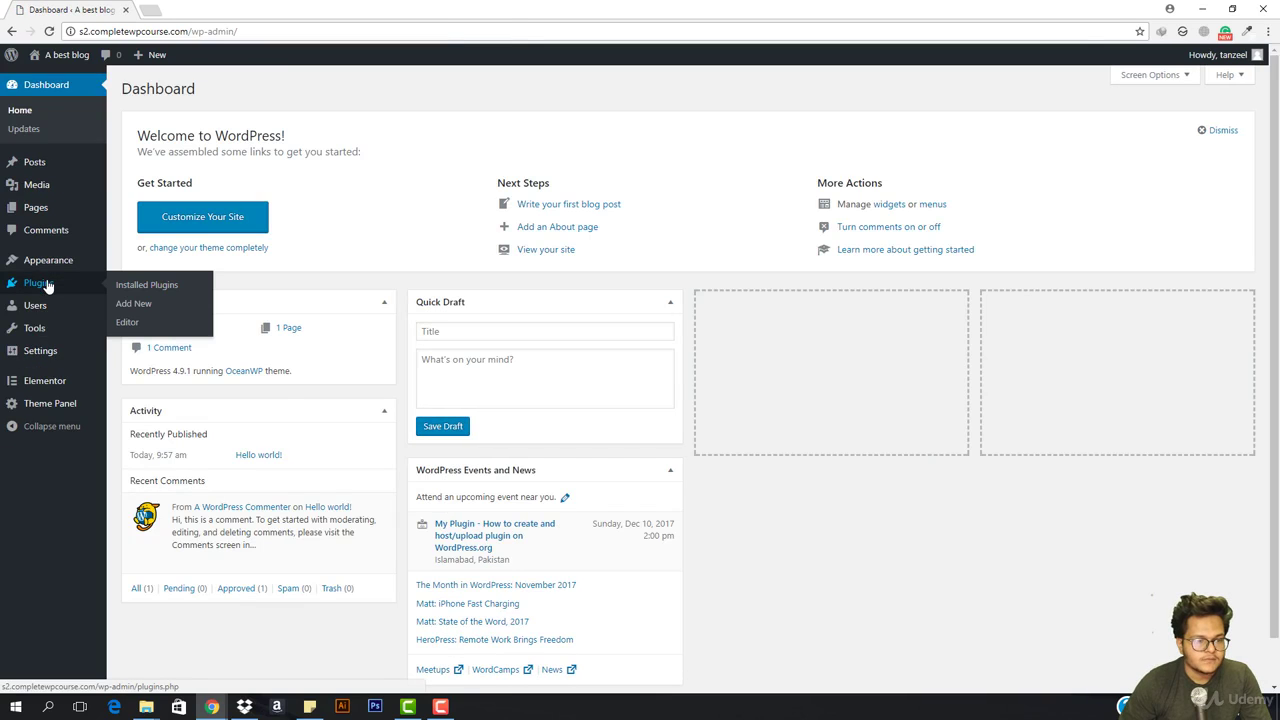
pyautogui.click(131, 285)
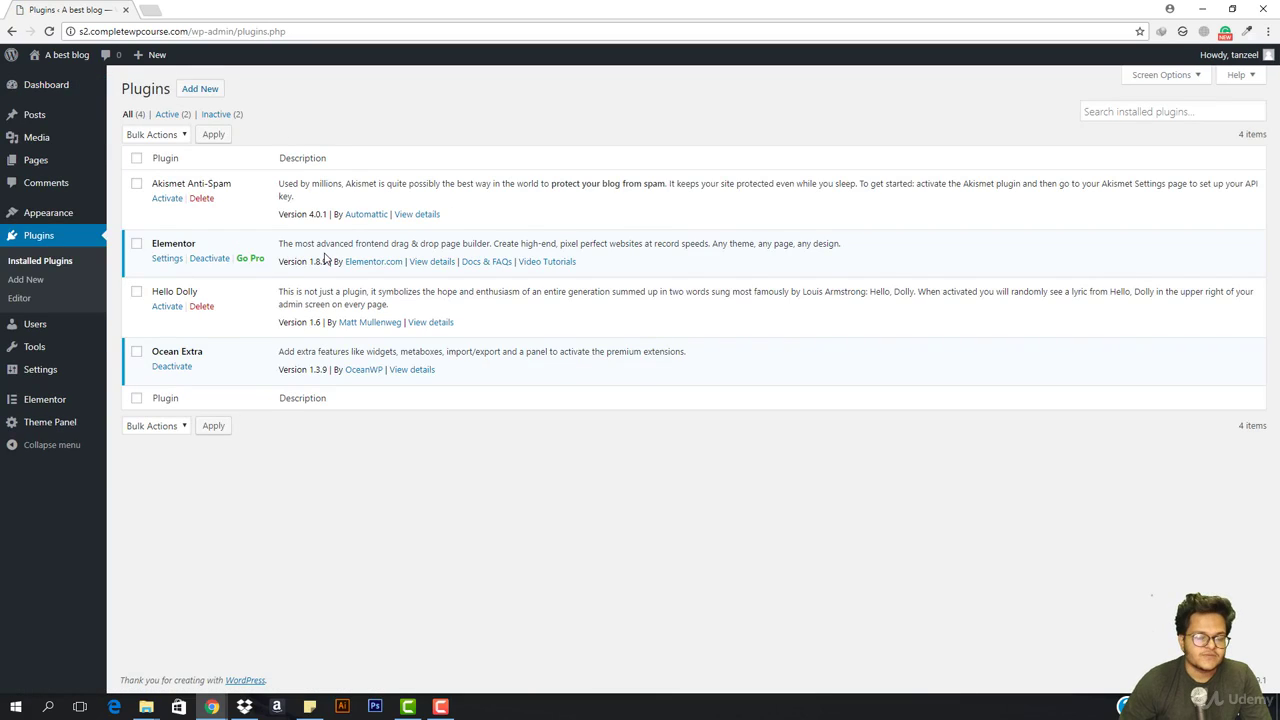
pyautogui.moveTo(57, 374)
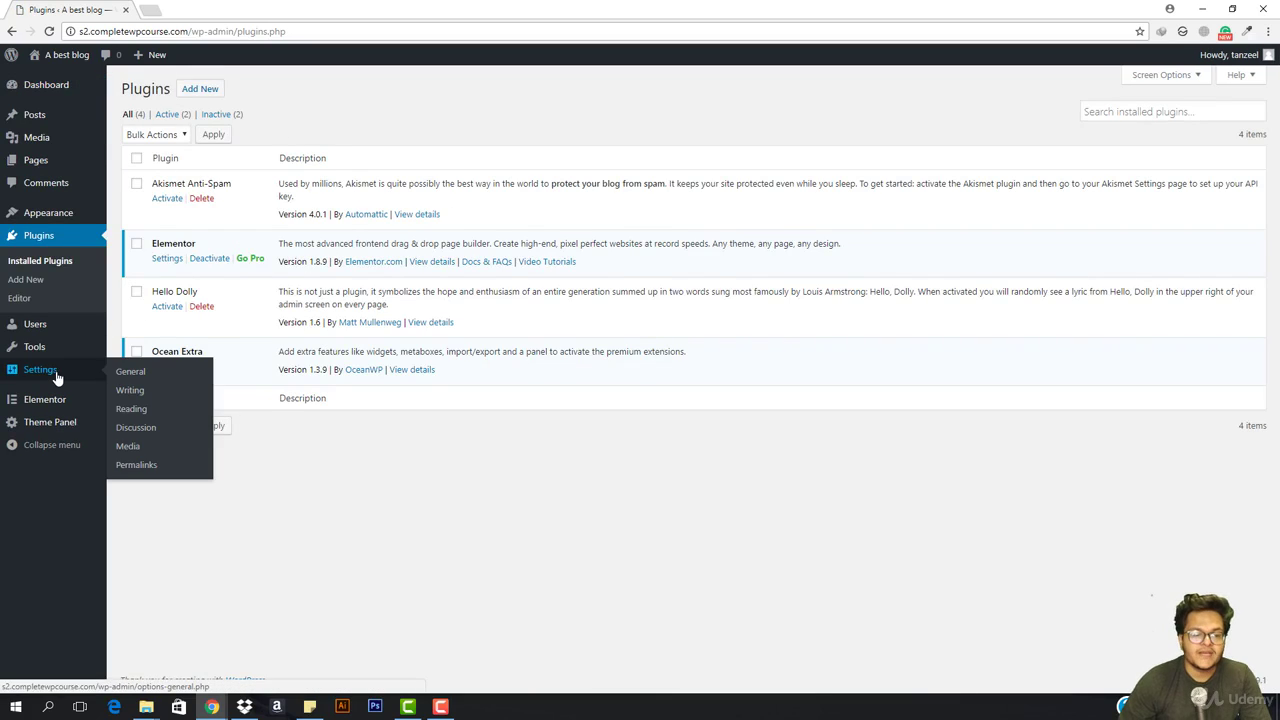
pyautogui.click(137, 412)
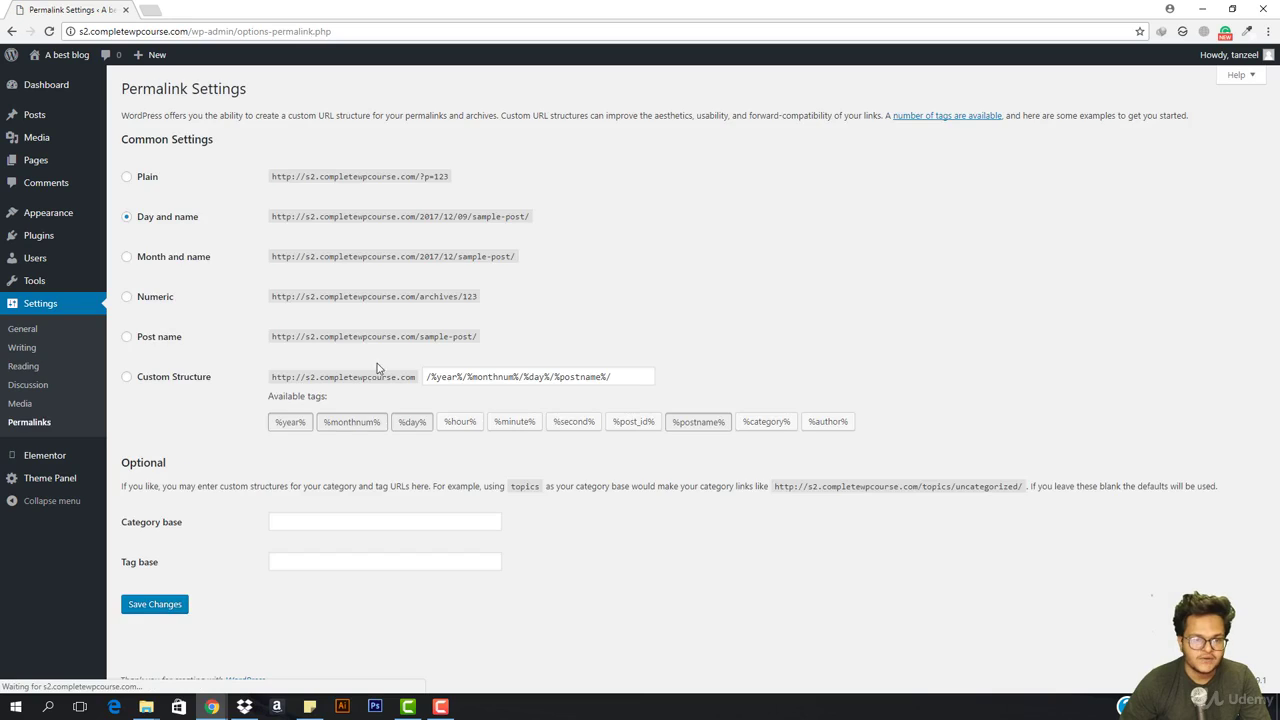
# Save Post name (/%postname%/) as the permalink structure, then go to Appearance > Menus
pyautogui.click(155, 338)
pyautogui.click(162, 607)
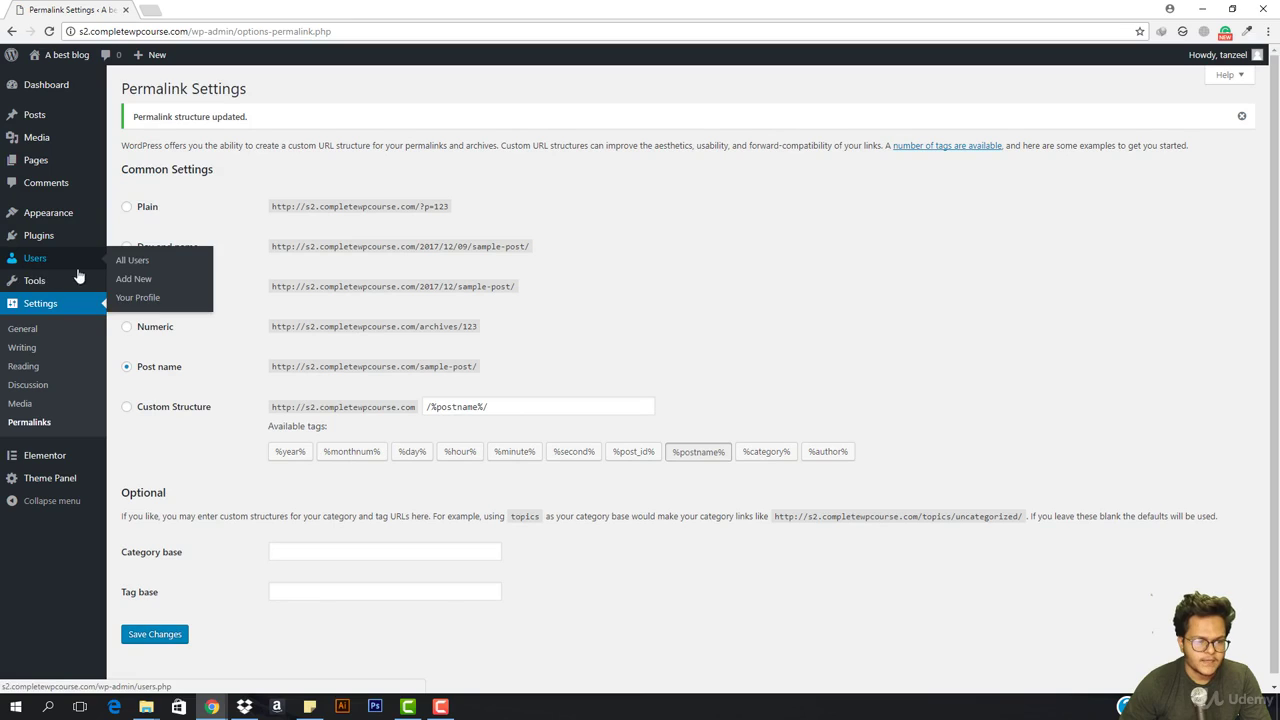
pyautogui.moveTo(44, 214)
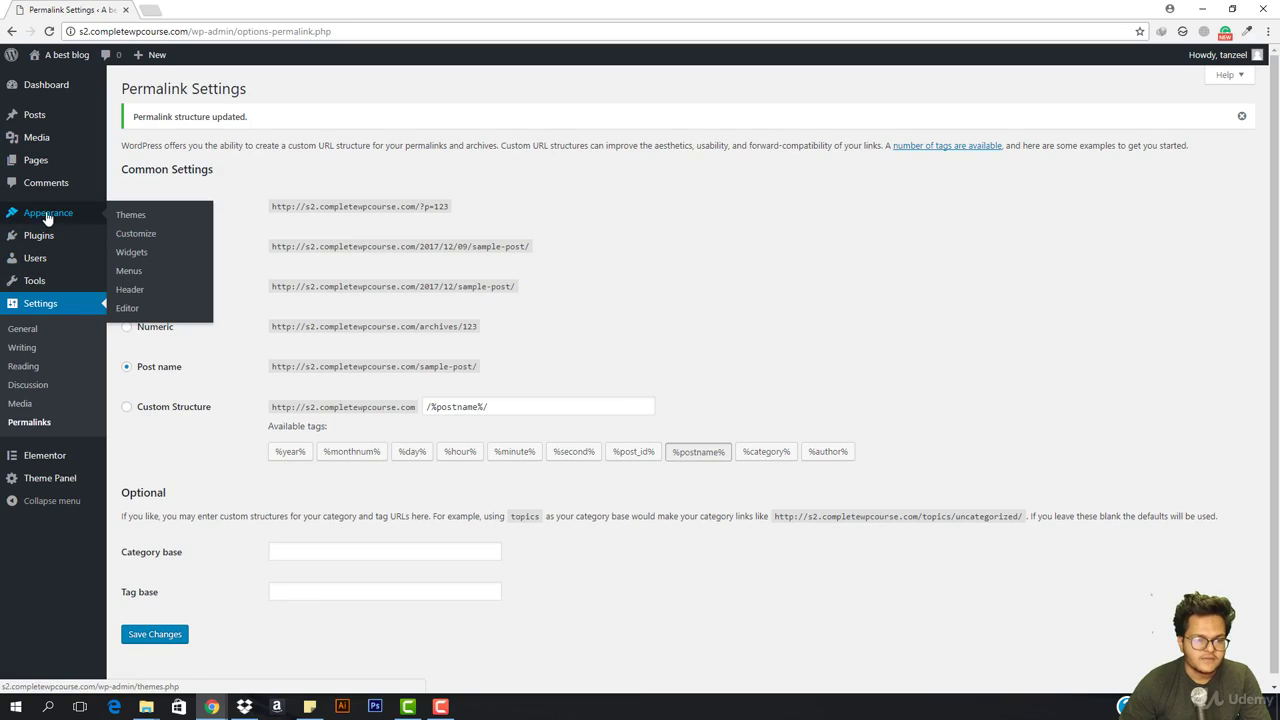
pyautogui.click(126, 275)
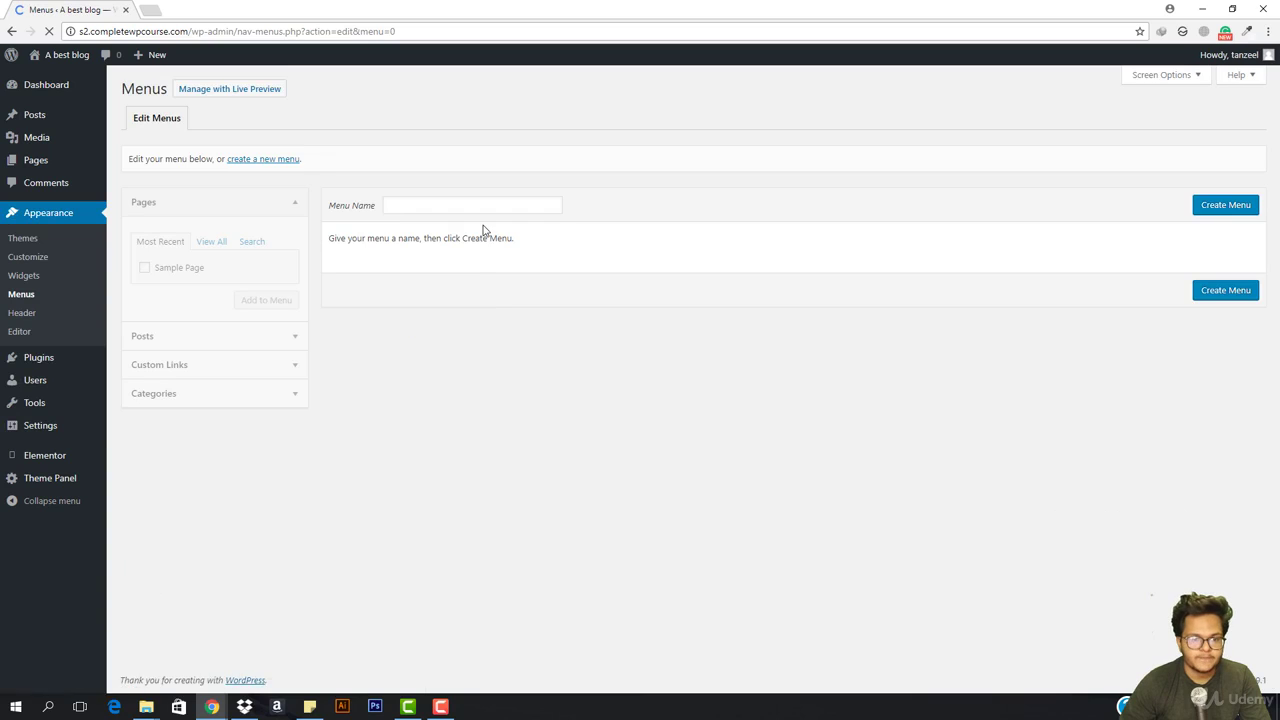
# Enter 'menu1' as the Menu Name and create the menu
pyautogui.click(450, 204)
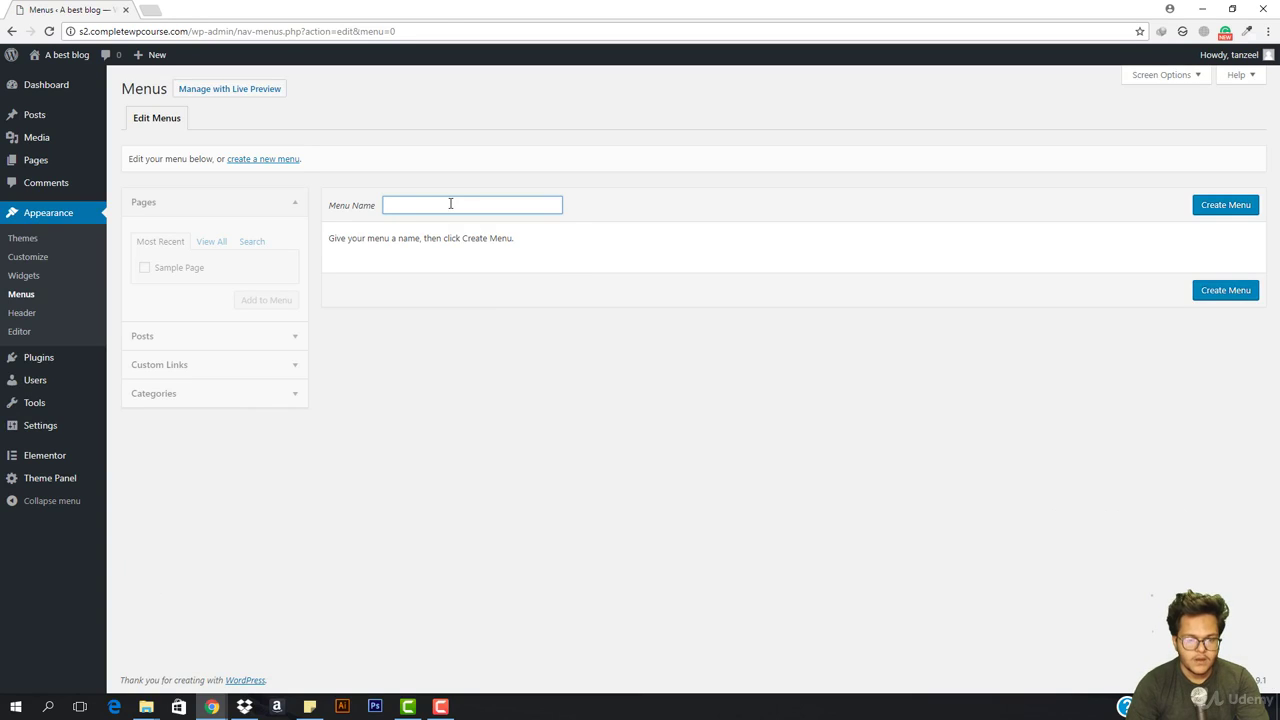
pyautogui.write('menu1')
pyautogui.press('Return')
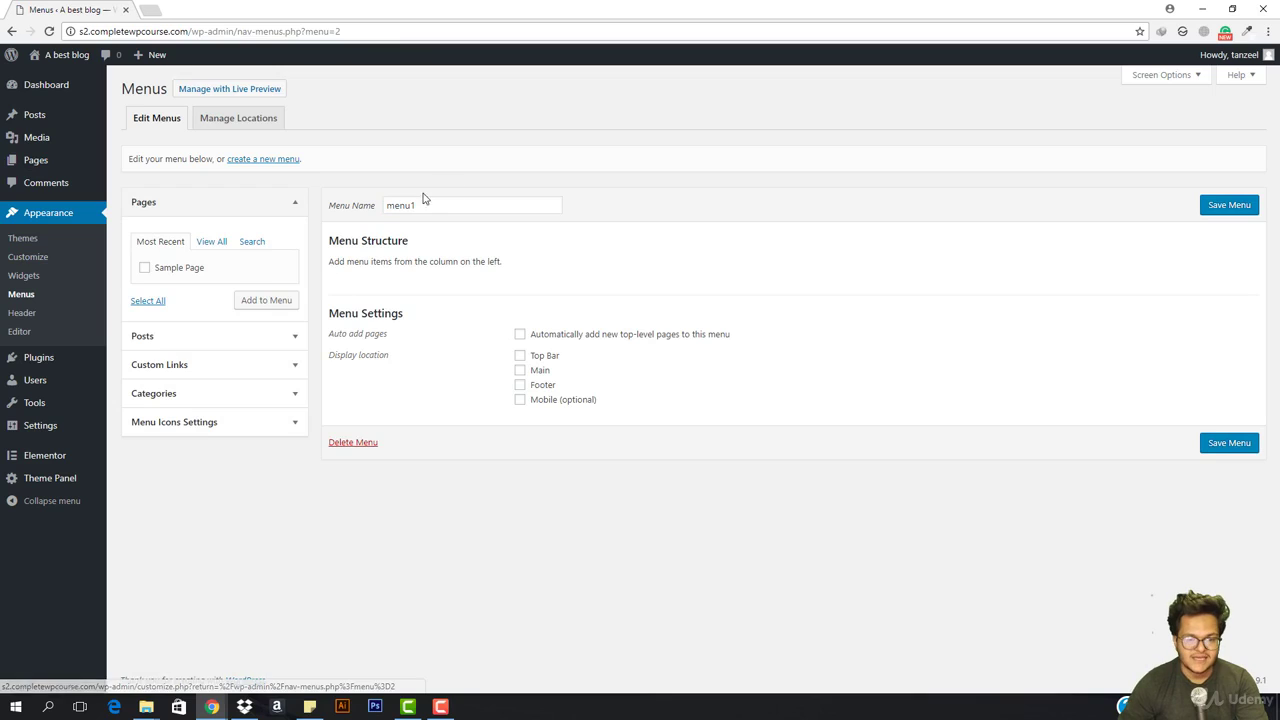
# Open the pages list in a new tab and publish a new page titled Home
pyautogui.moveTo(40, 167)
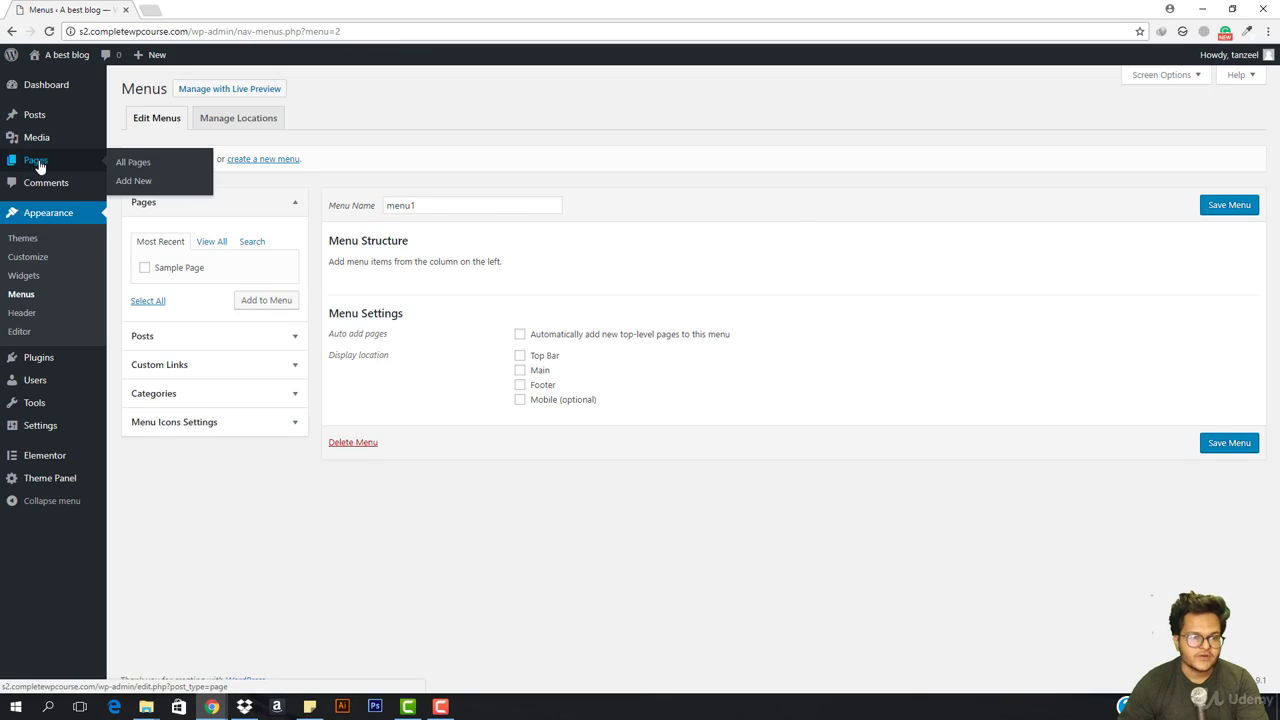
pyautogui.rightClick(121, 174)
pyautogui.click(150, 174)
pyautogui.hotkey('ctrl', 'Tab')
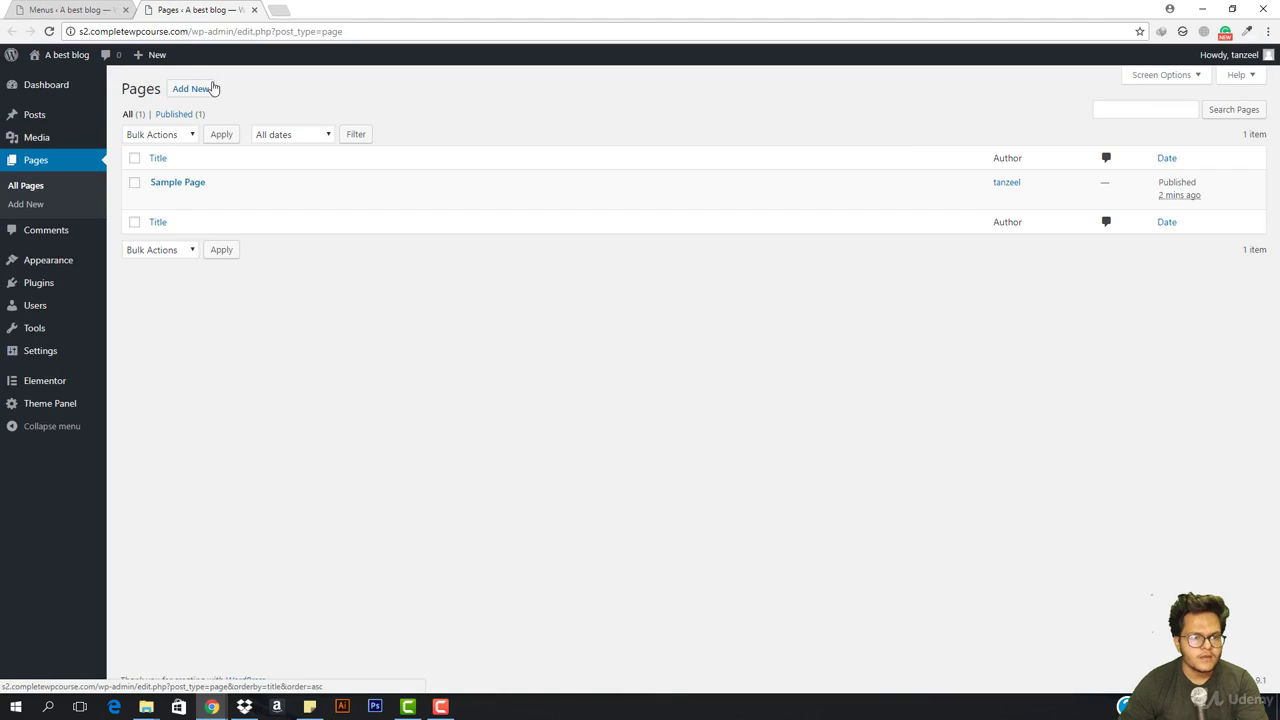
pyautogui.click(200, 90)
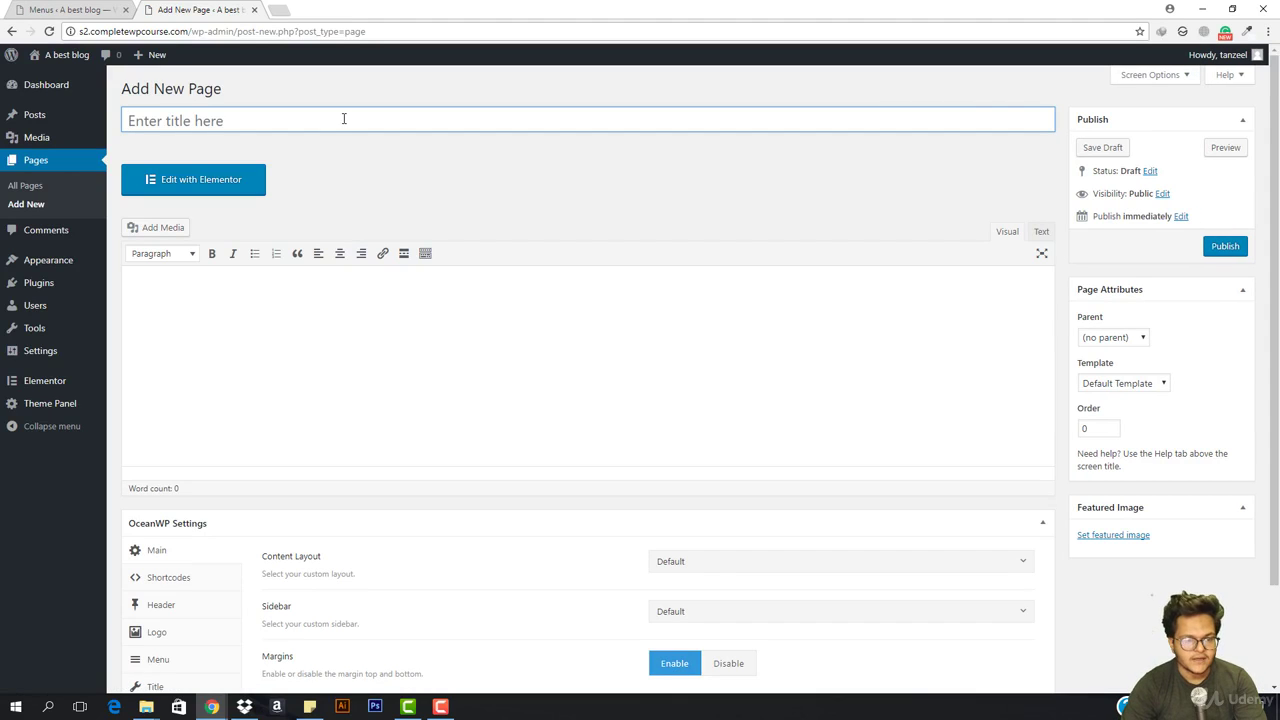
pyautogui.write('Home')
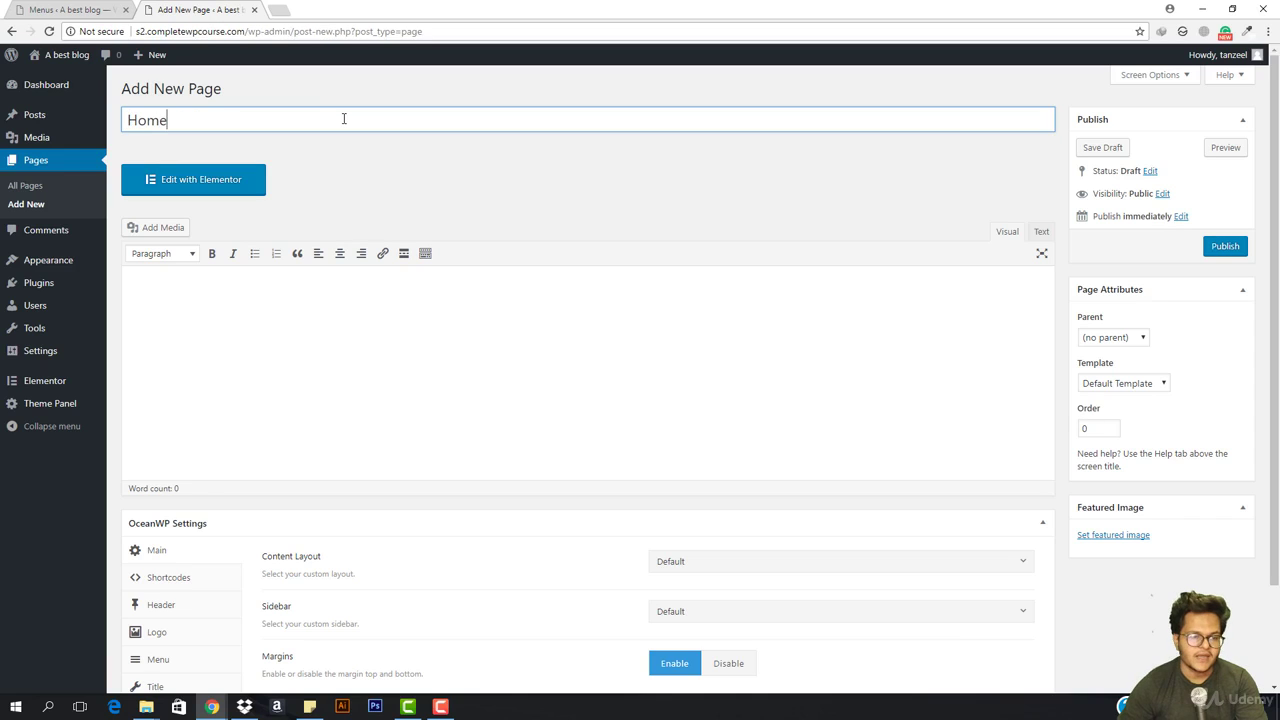
pyautogui.click(1225, 246)
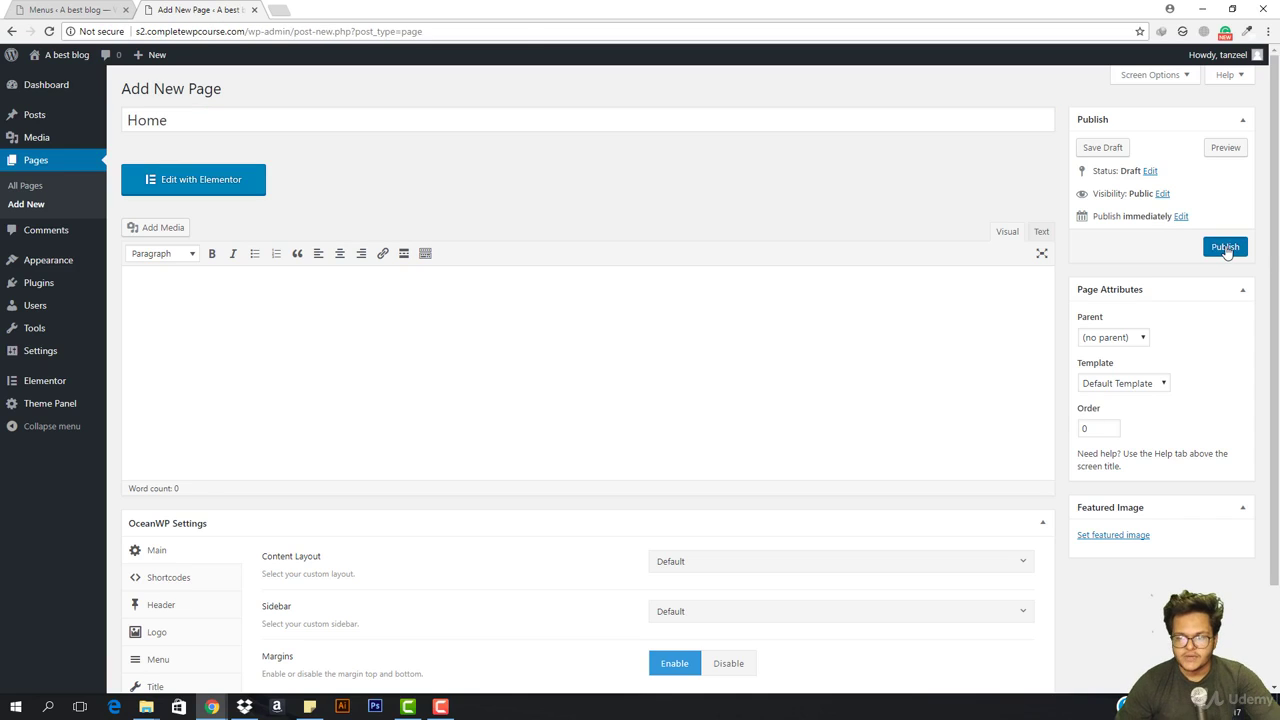
# Publish a second page titled All Posts and return to the pages list
pyautogui.moveTo(3, 287)
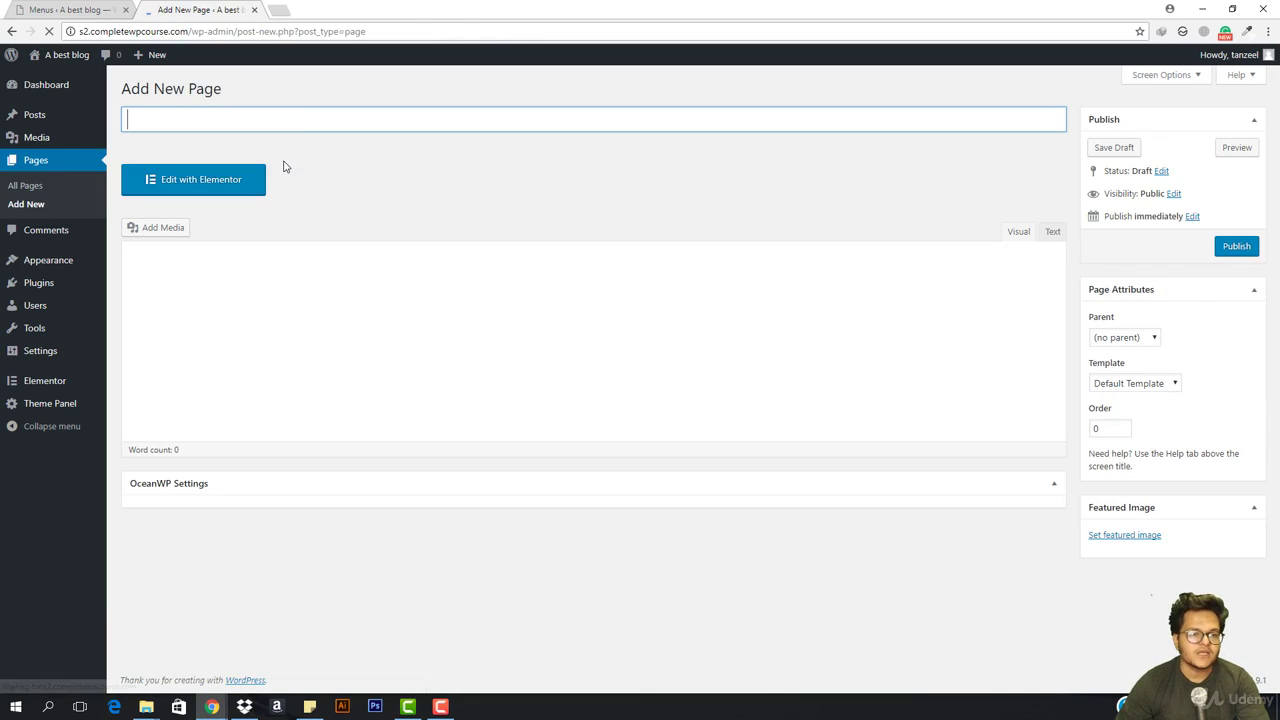
pyautogui.write('All')
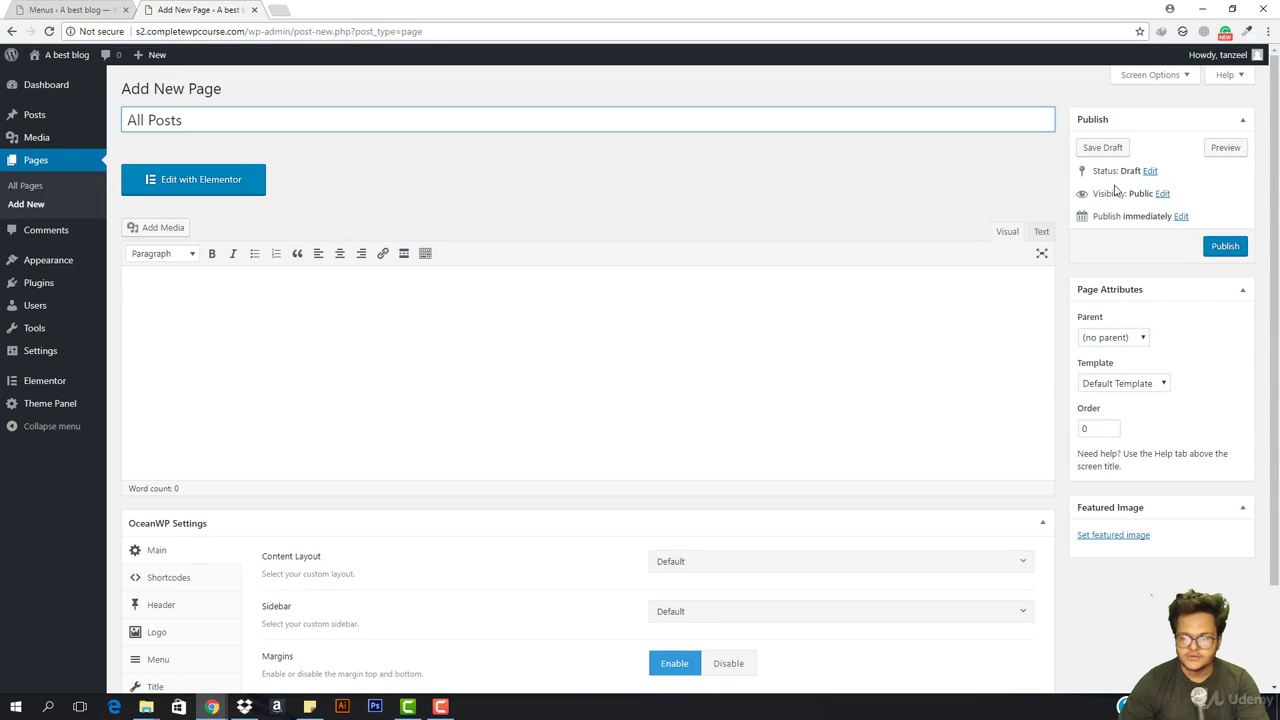
pyautogui.write(' Posts')
pyautogui.click(1225, 246)
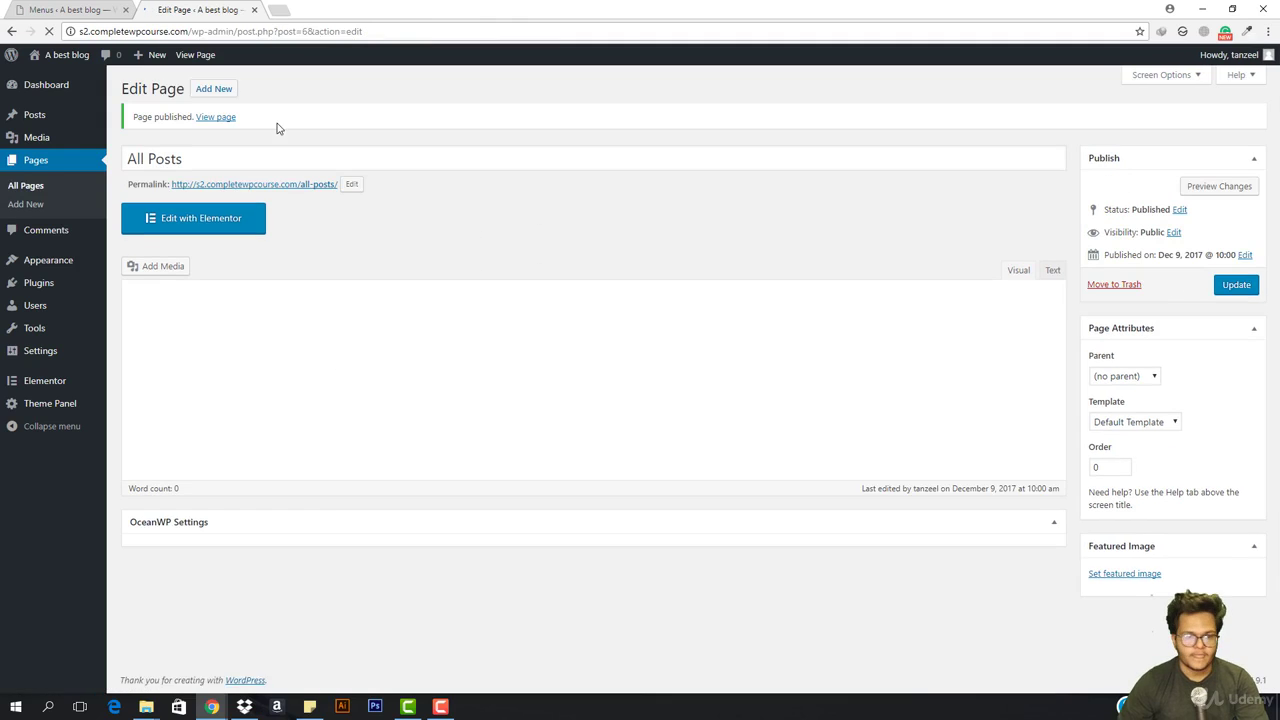
pyautogui.click(34, 187)
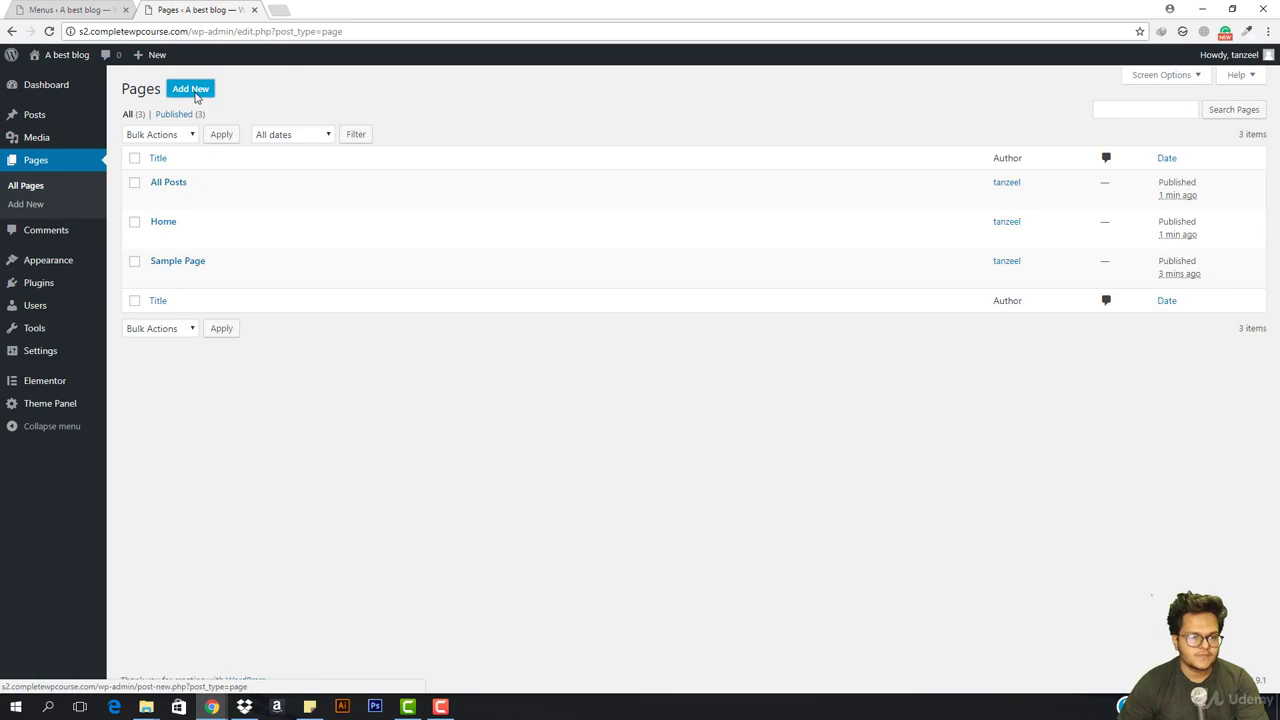
# Create an About page, reopen its draft in the standard editor, and publish it
pyautogui.click(195, 92)
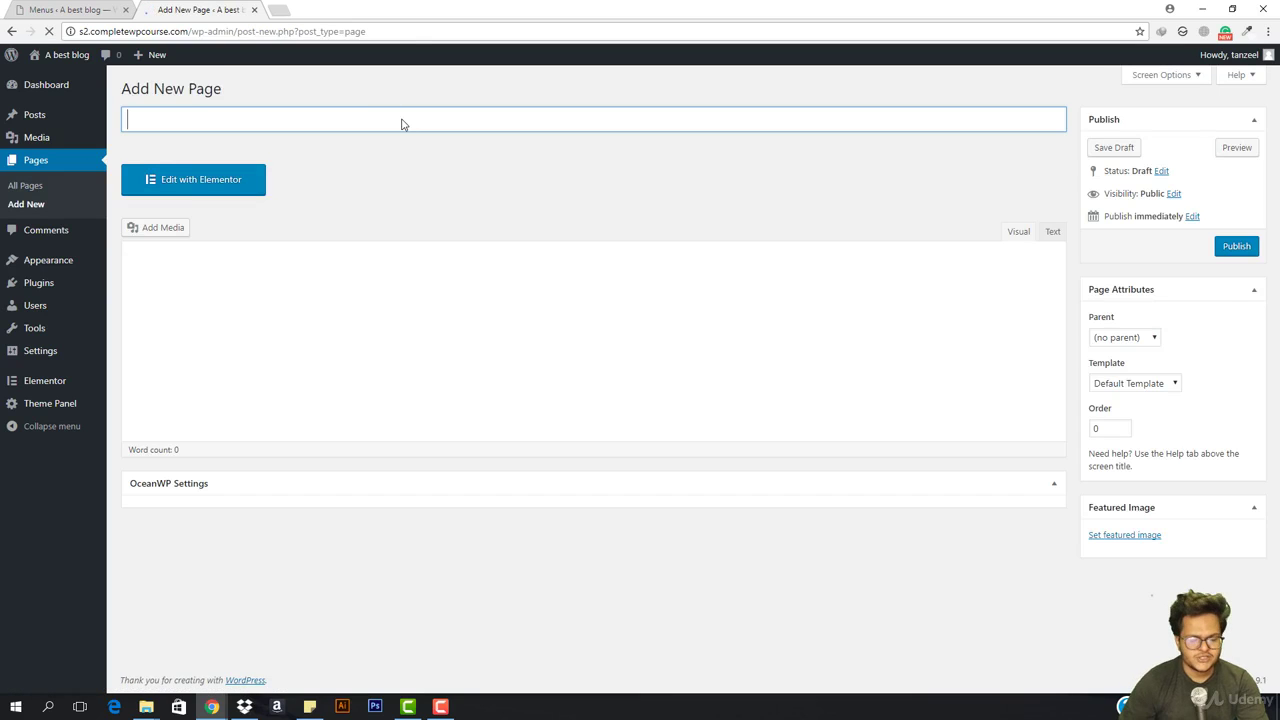
pyautogui.write('Abo')
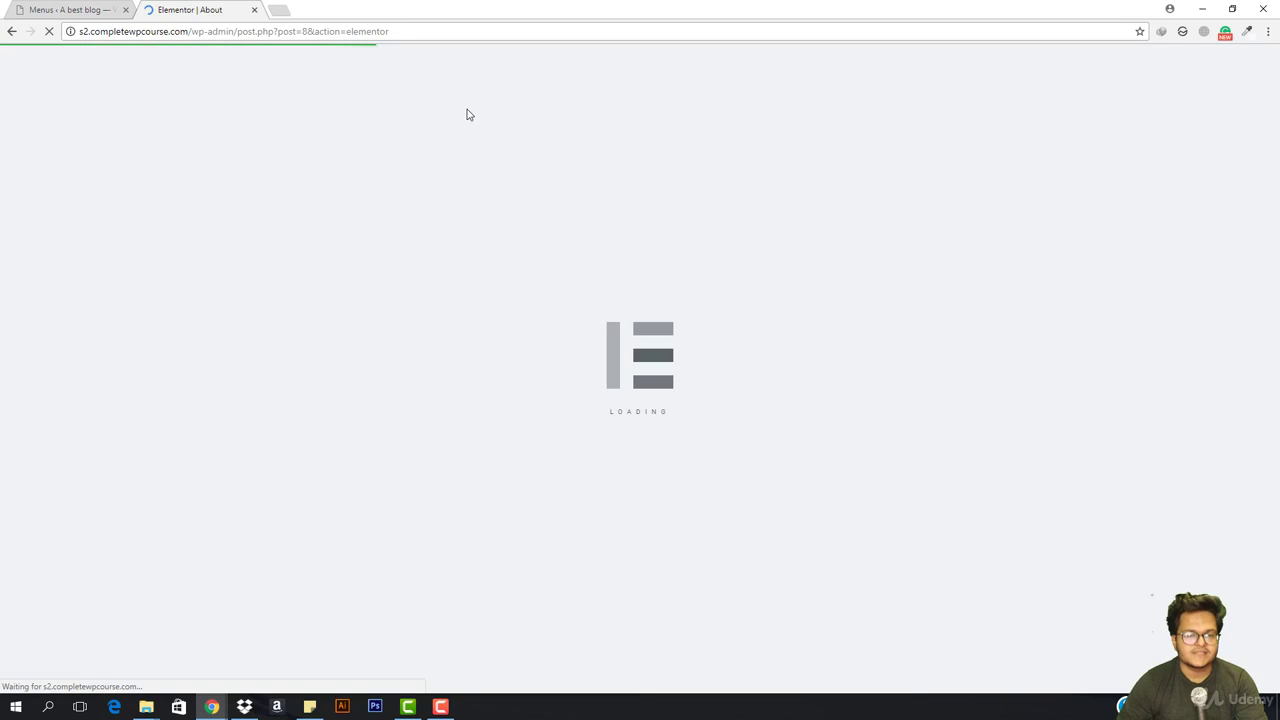
pyautogui.click(9, 31)
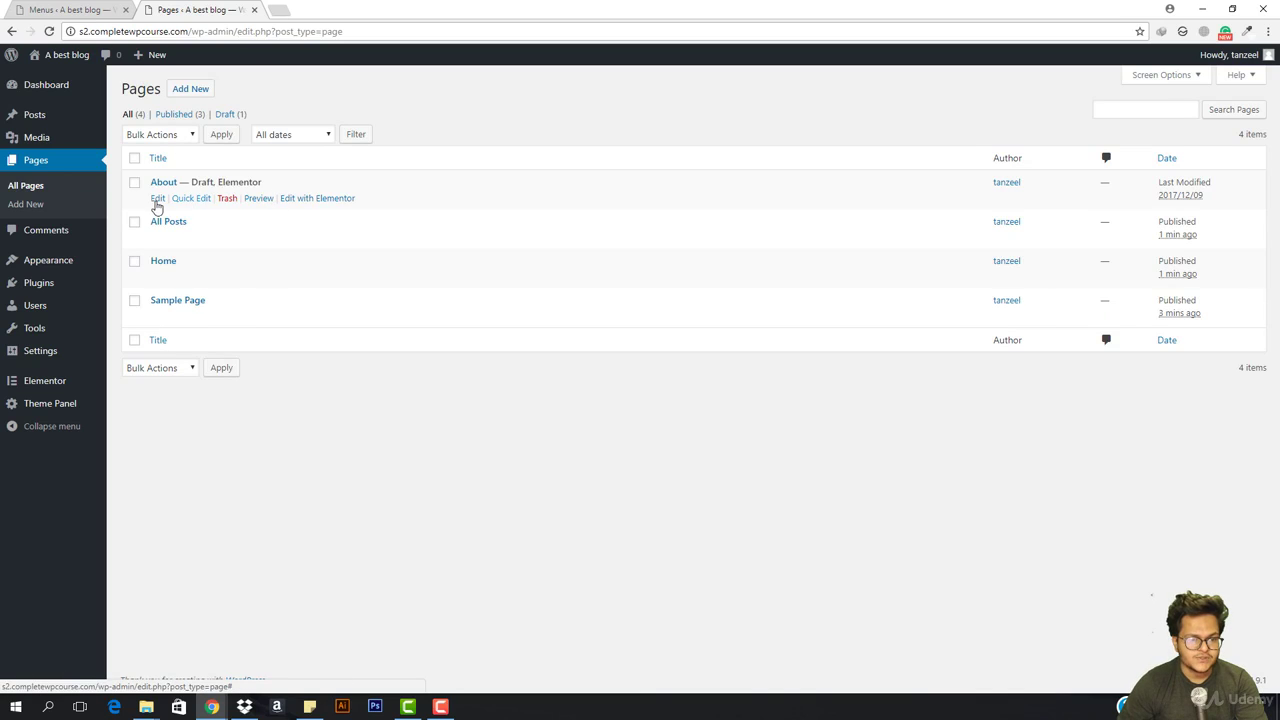
pyautogui.click(157, 201)
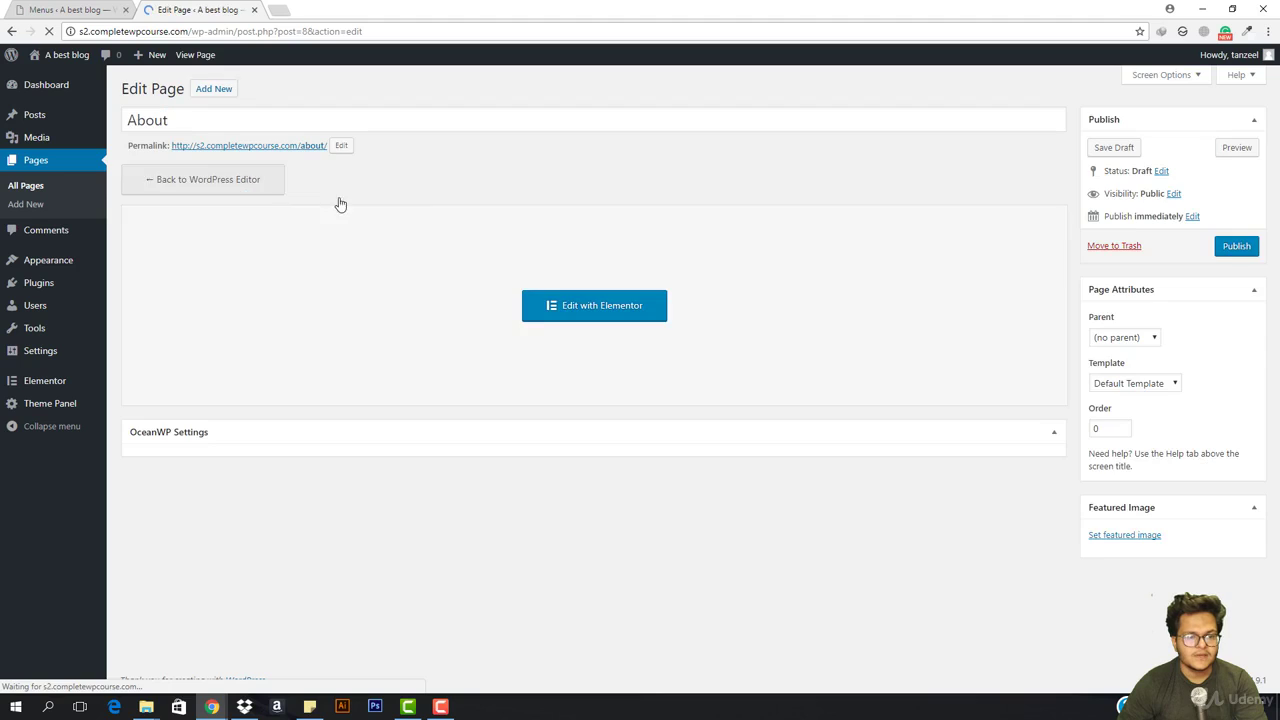
pyautogui.click(1234, 248)
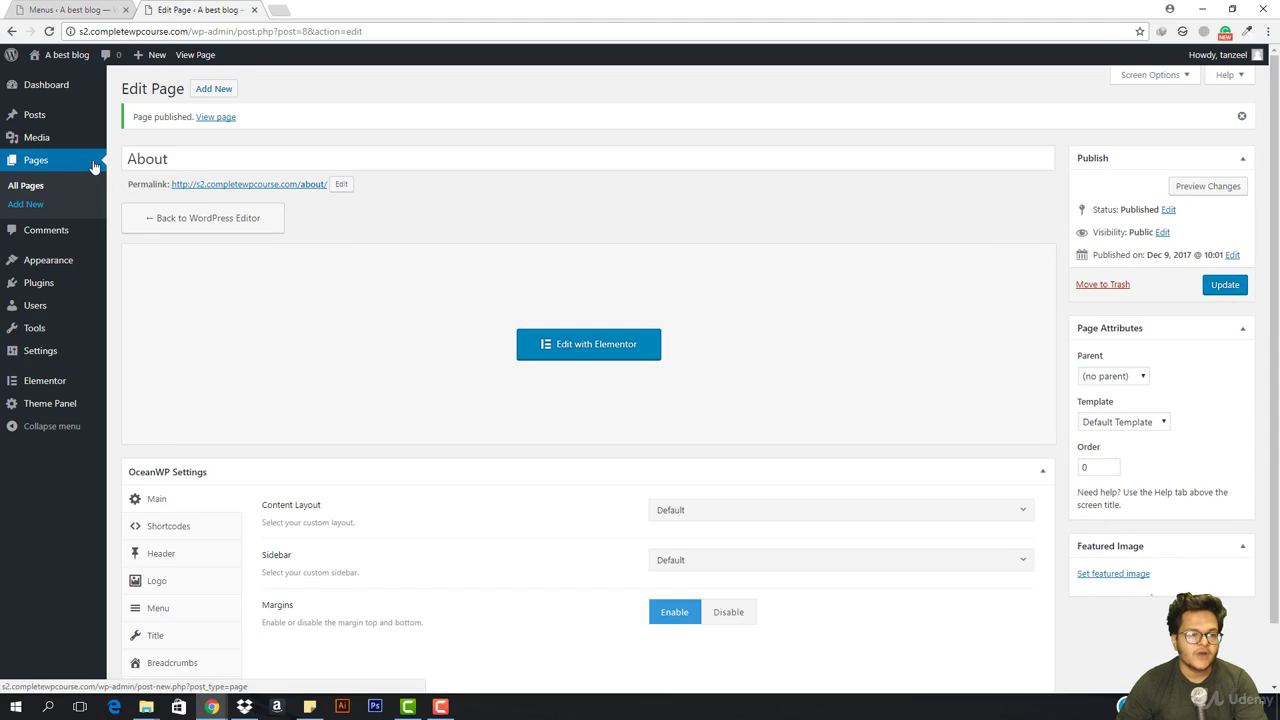
# Add and publish a new page titled Contact
pyautogui.click(213, 89)
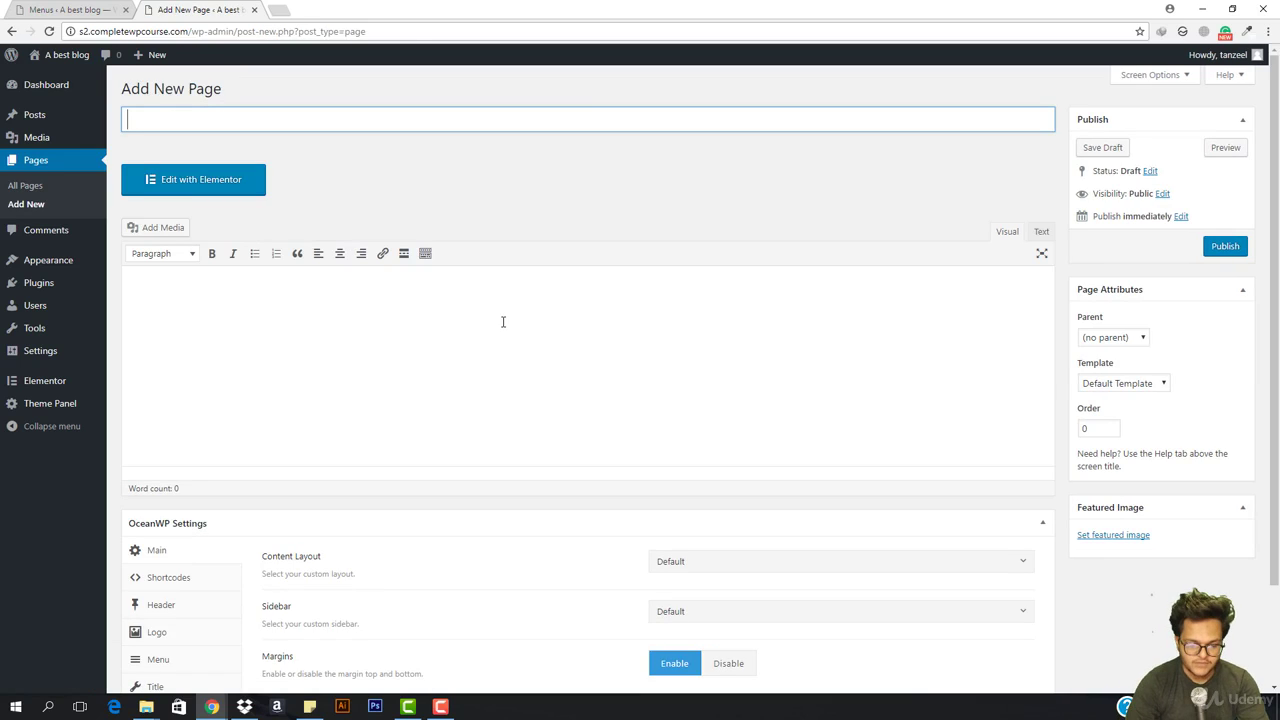
pyautogui.write('Contact')
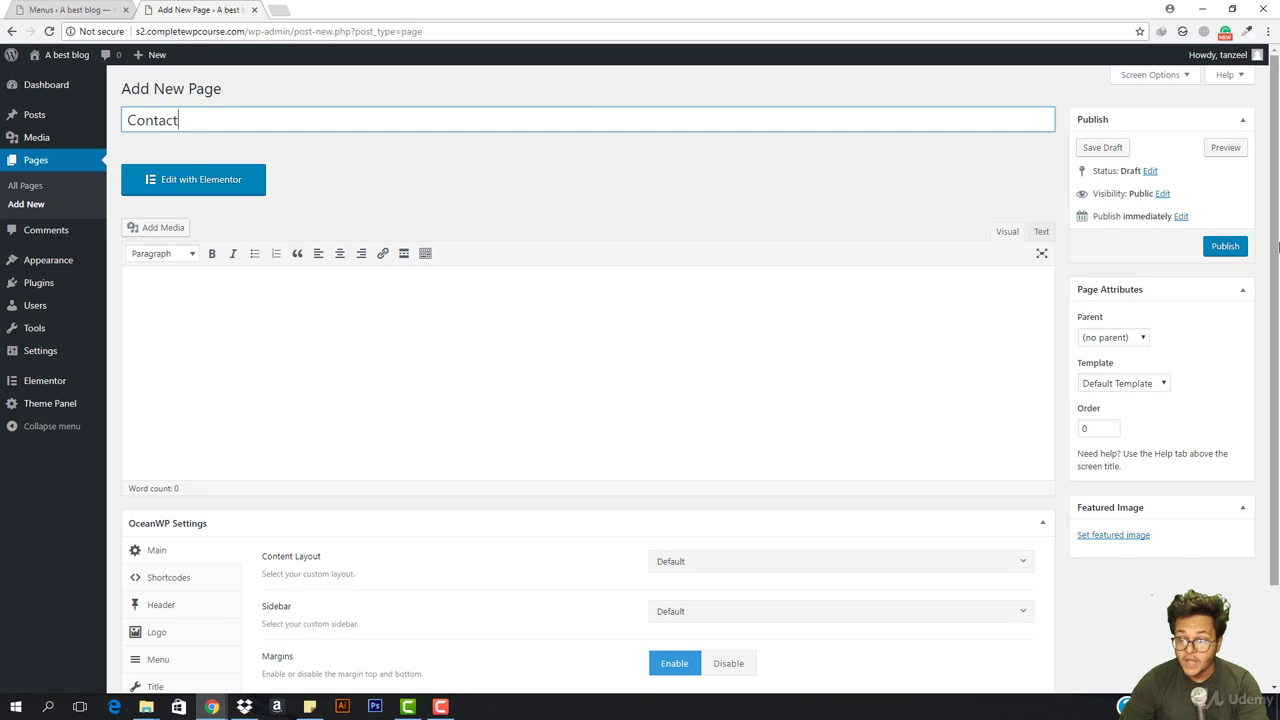
pyautogui.click(1225, 249)
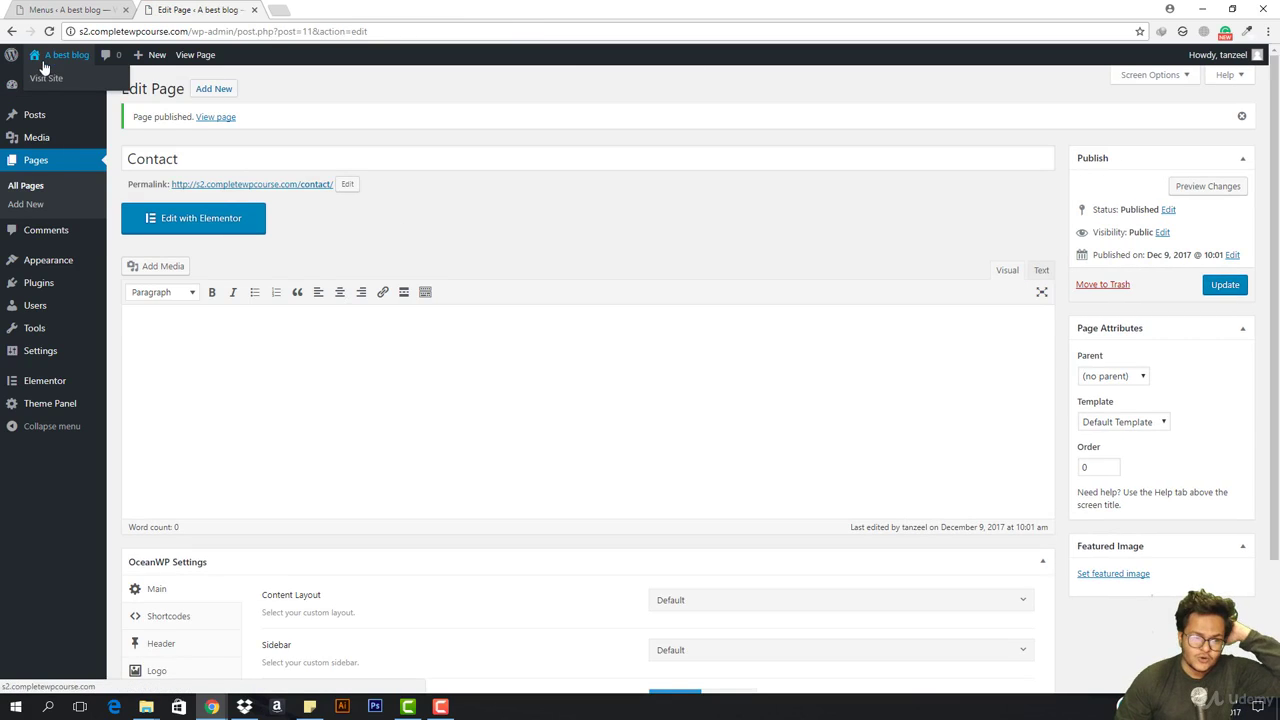
# Open the WordPress Reading settings and close the extra browser tab
pyautogui.moveTo(61, 357)
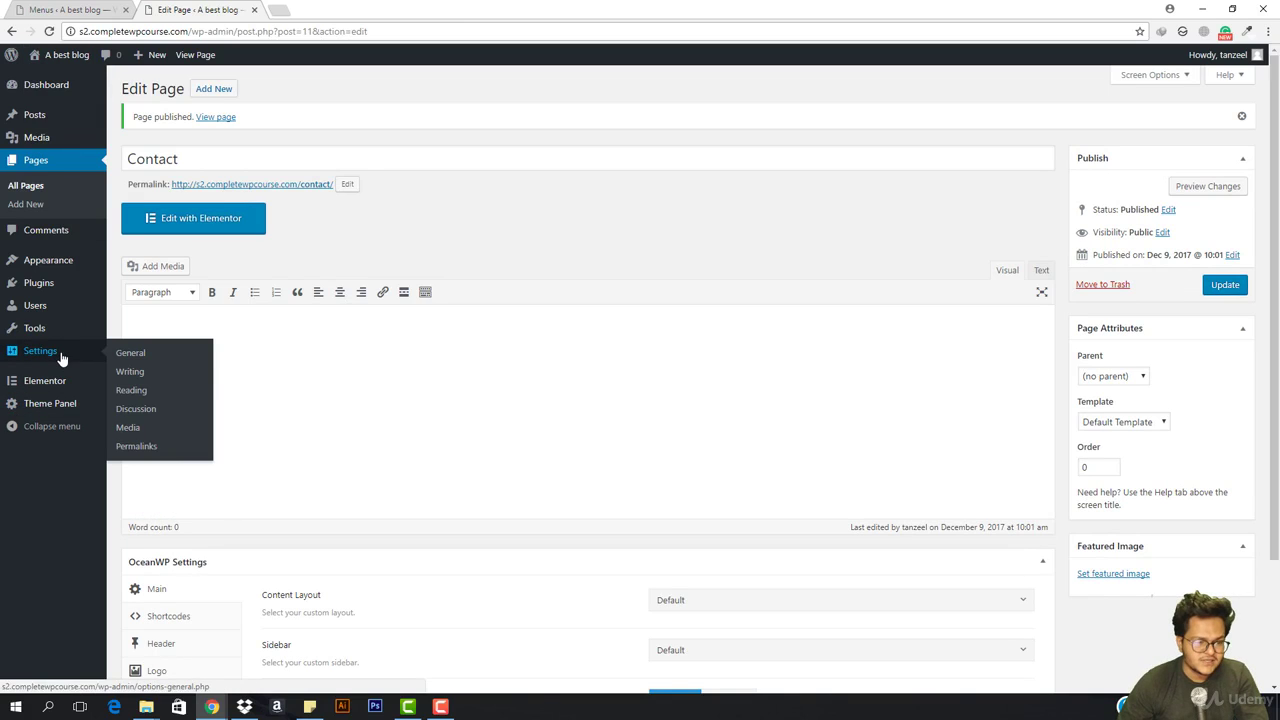
pyautogui.click(130, 389)
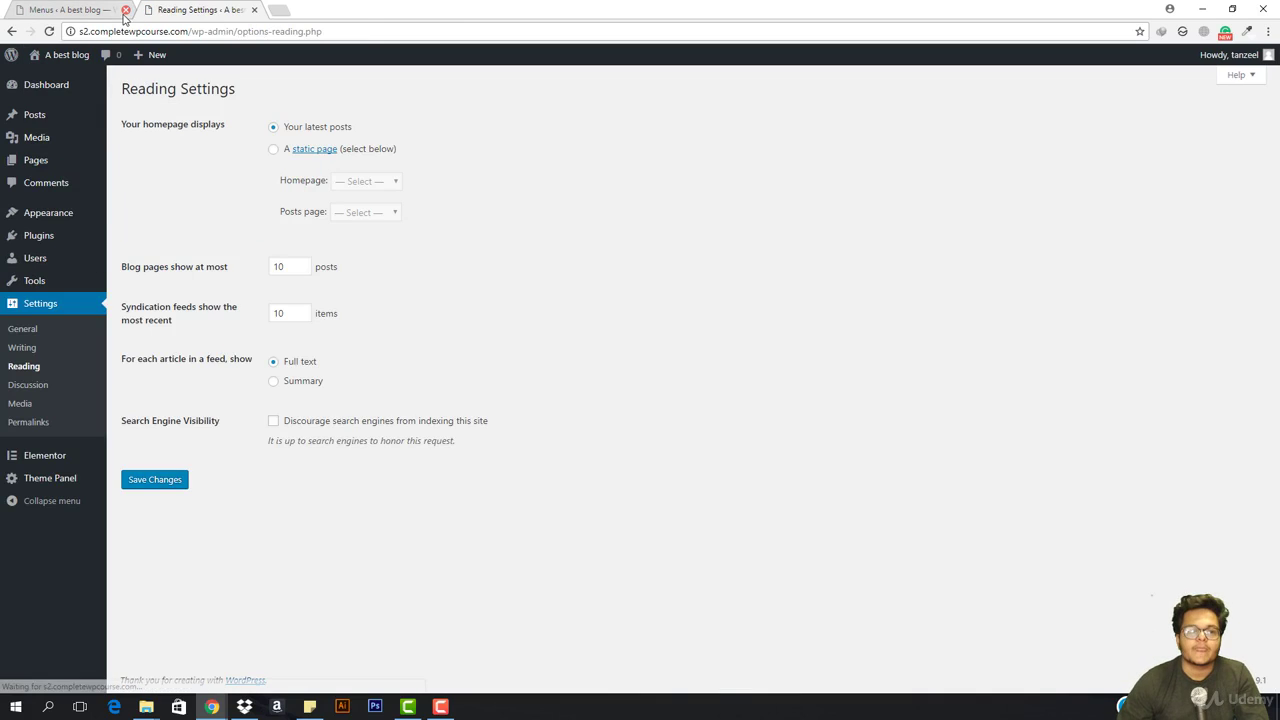
pyautogui.click(125, 9)
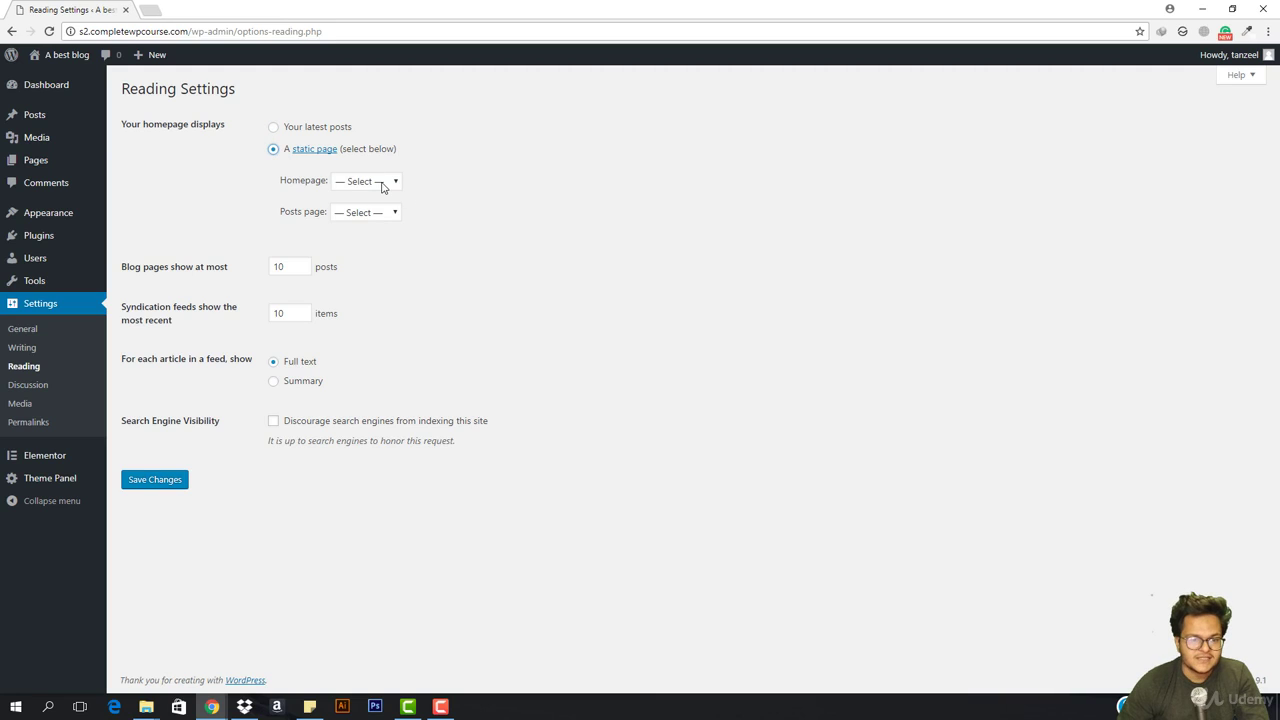
# Set Homepage to Home and Posts page to All Posts, save, and view the live site
pyautogui.click(381, 187)
pyautogui.click(365, 252)
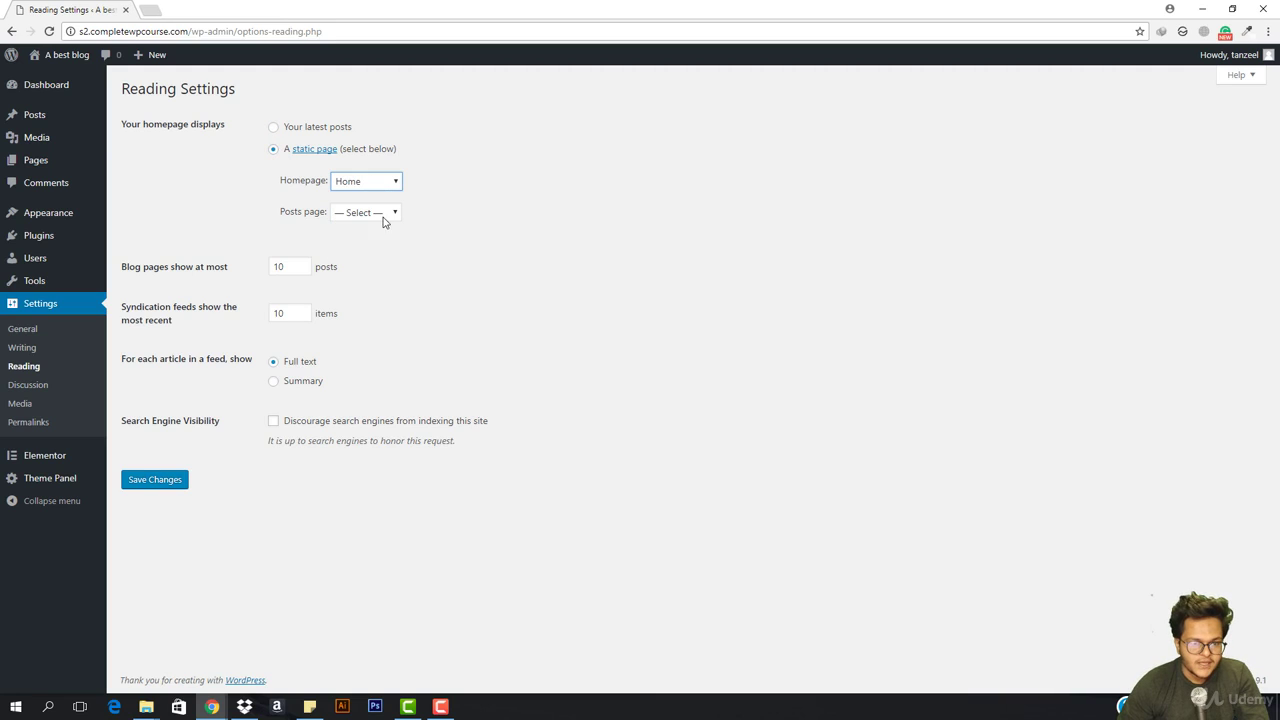
pyautogui.click(385, 215)
pyautogui.click(376, 257)
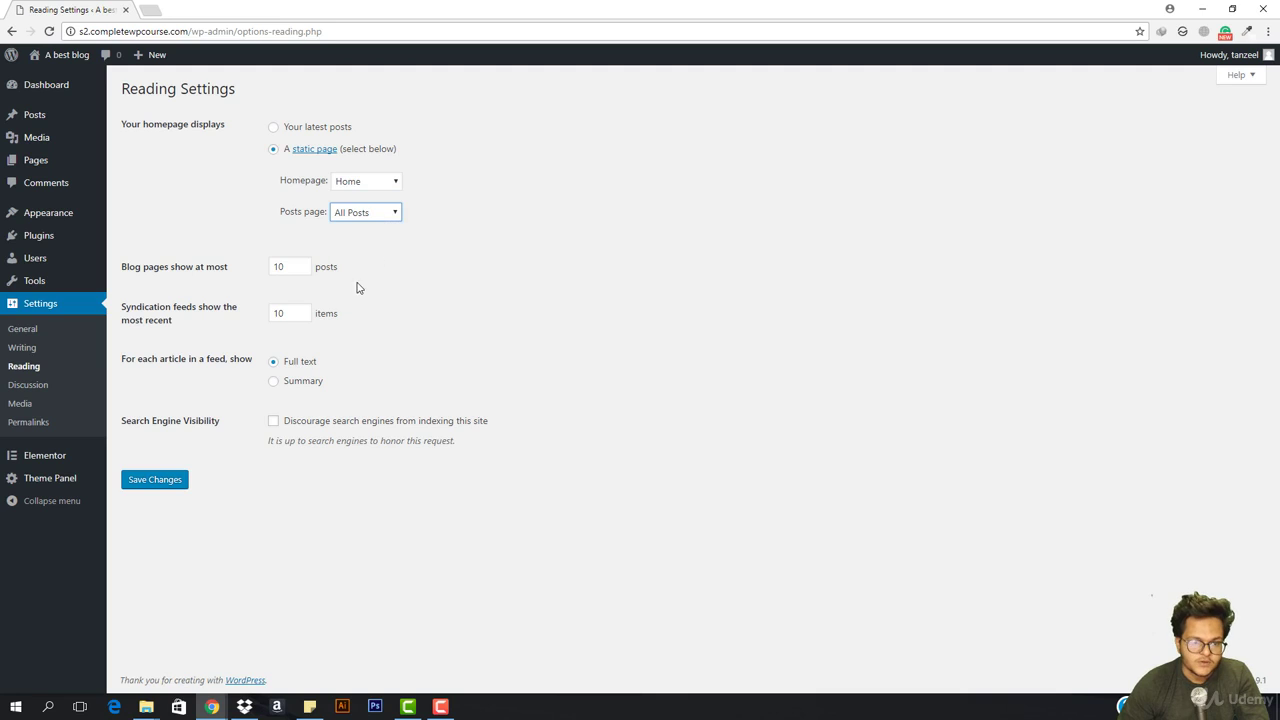
pyautogui.click(150, 479)
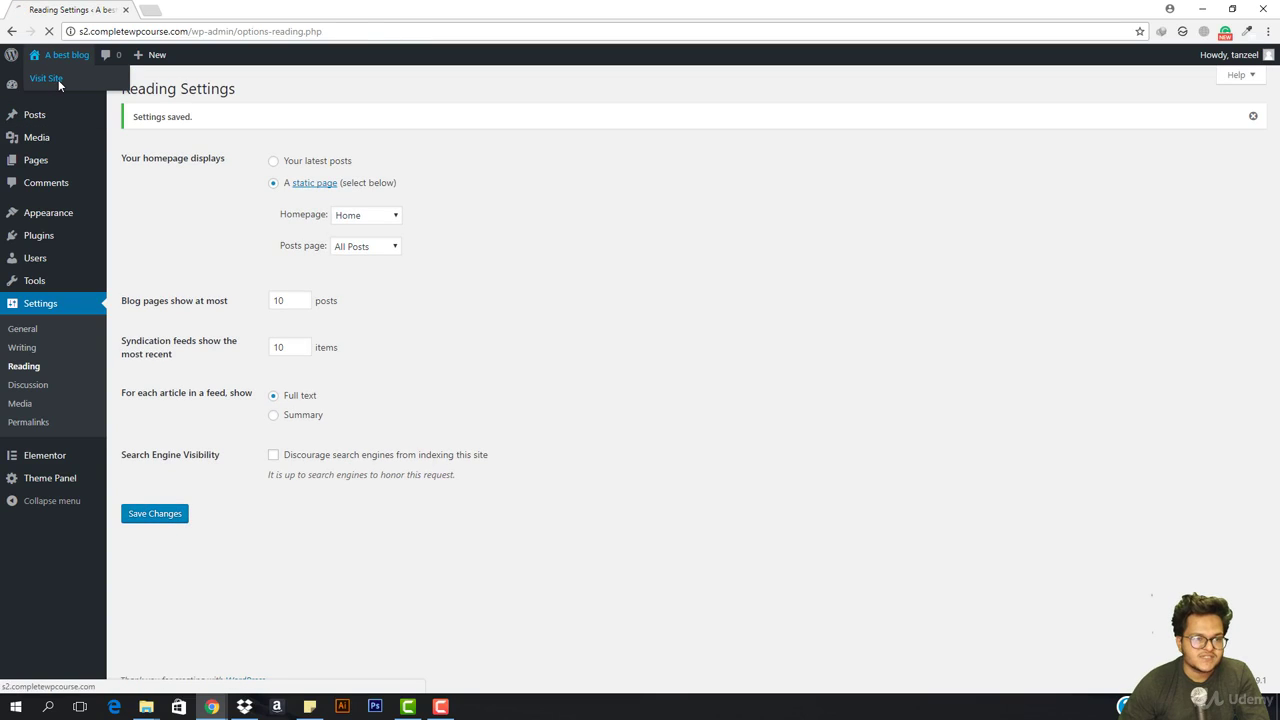
pyautogui.click(58, 80)
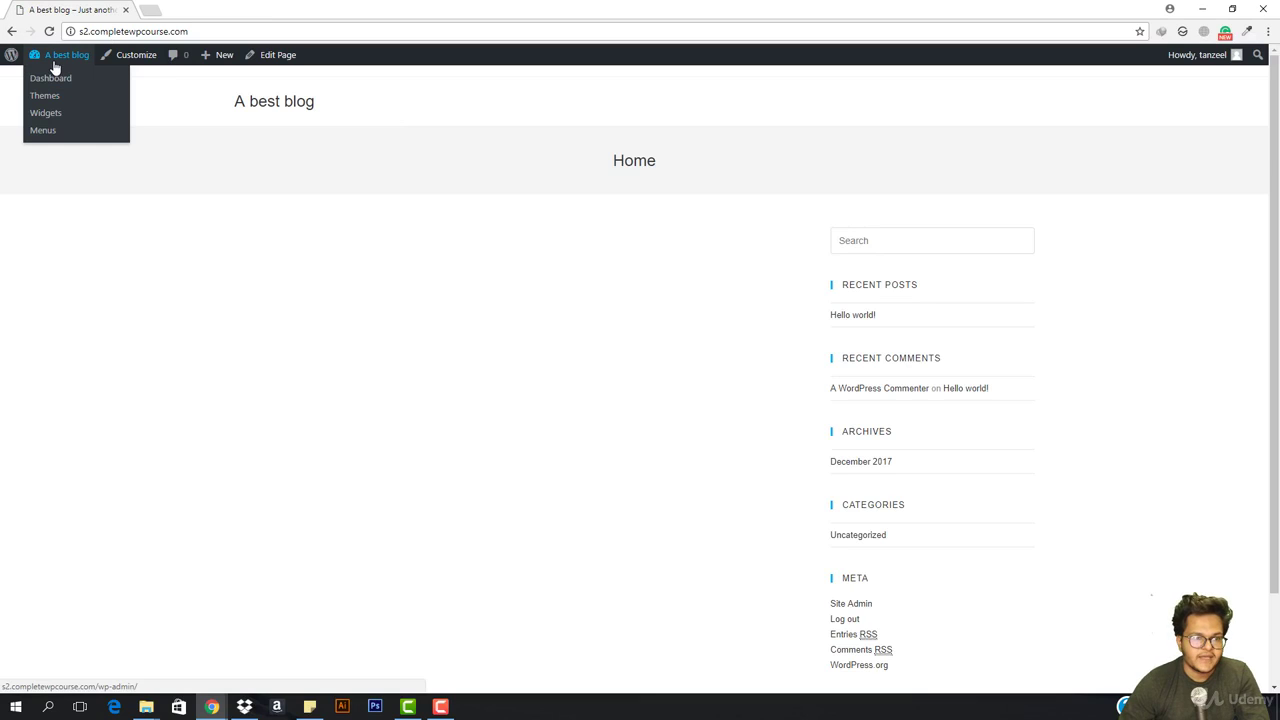
# Load the live site's /all-posts page by adding it to the domain in the address bar
pyautogui.moveTo(3, 60)
pyautogui.moveTo(86, 63)
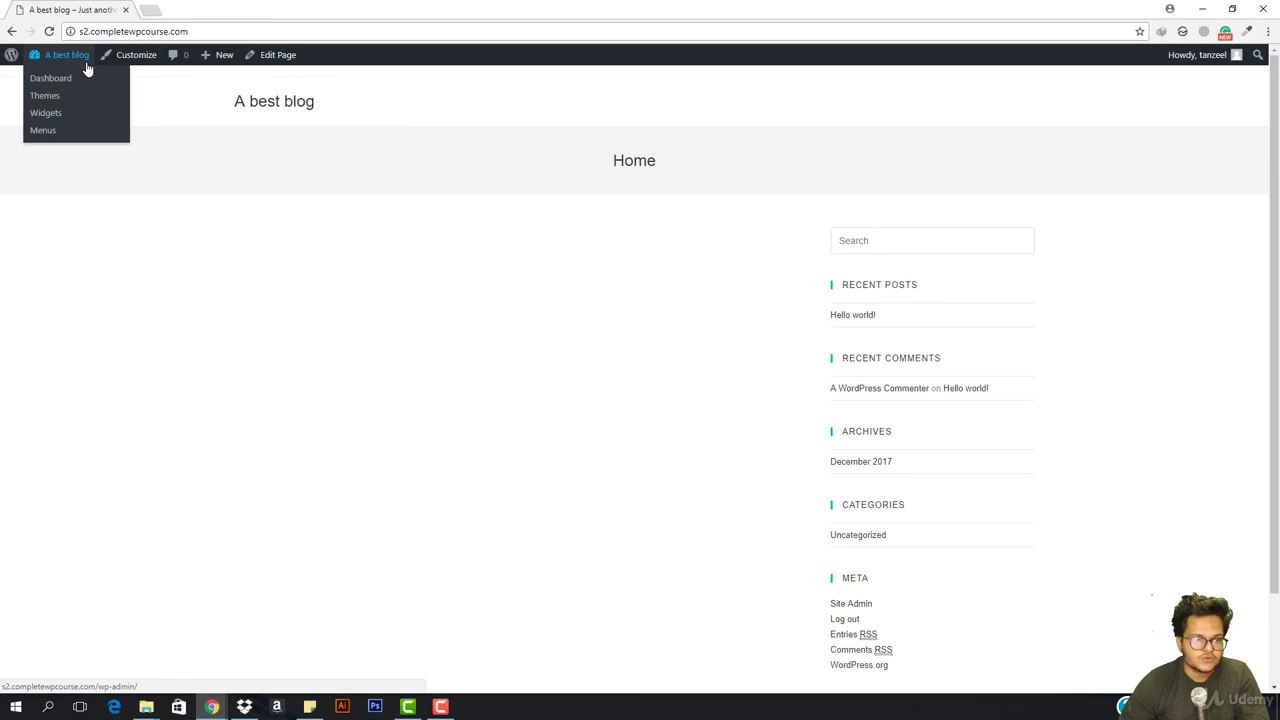
pyautogui.rightClick(58, 78)
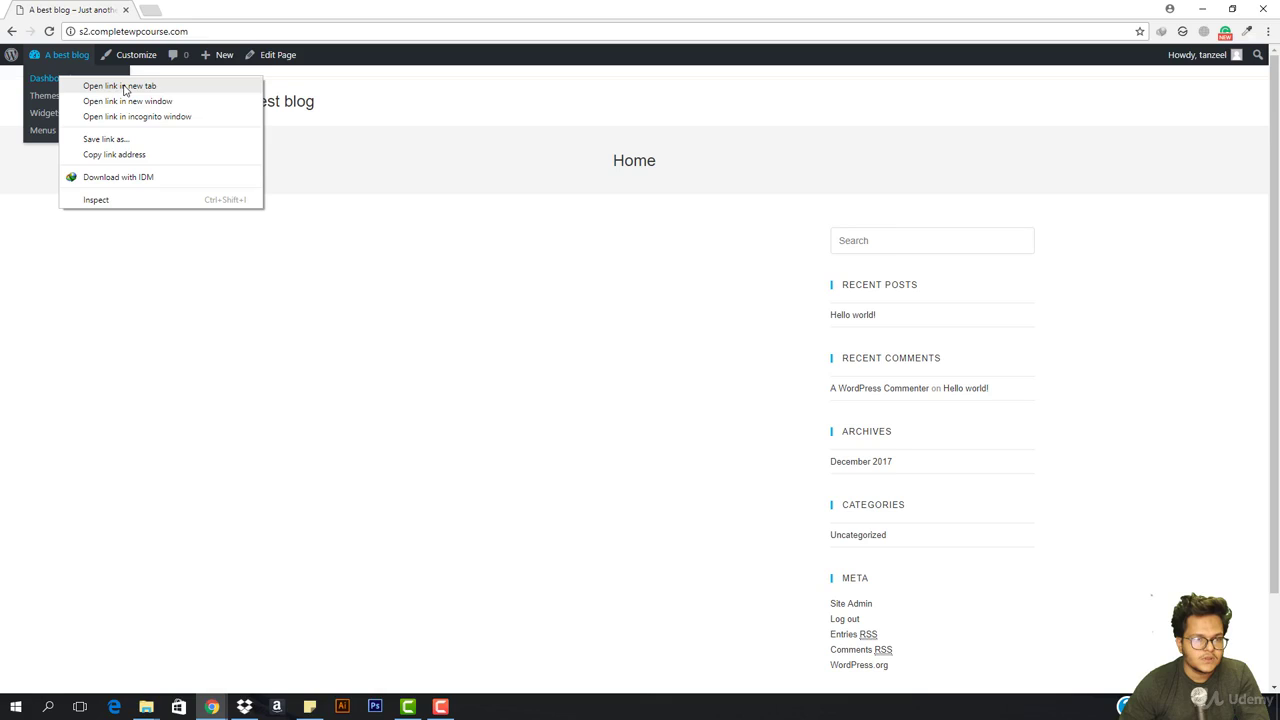
pyautogui.click(250, 31)
pyautogui.click(255, 31)
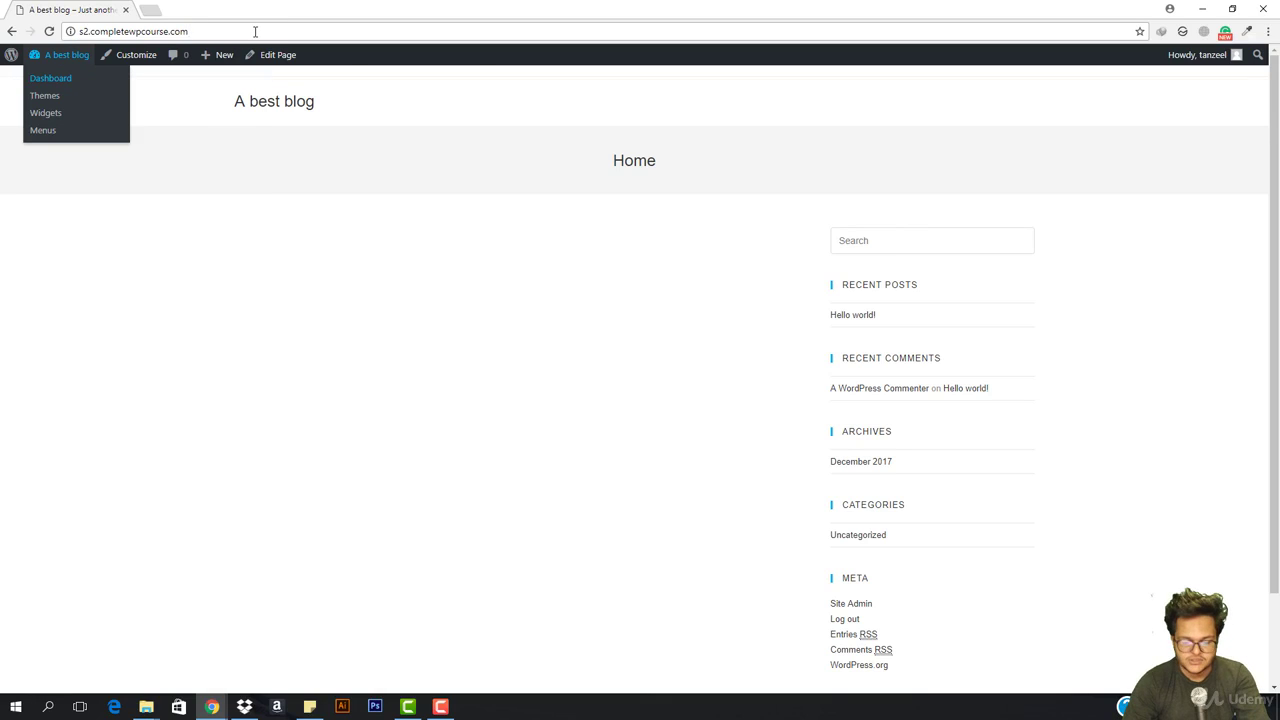
pyautogui.write('/all')
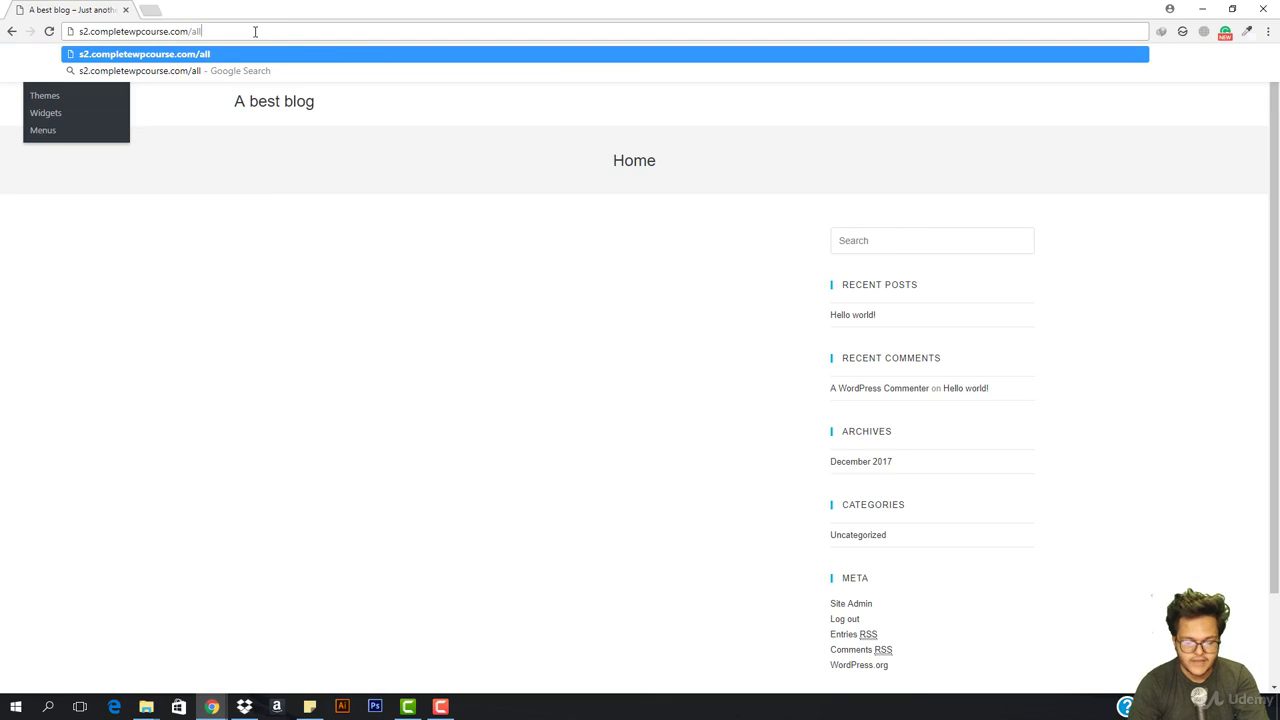
pyautogui.write('-posts')
pyautogui.press('Return')
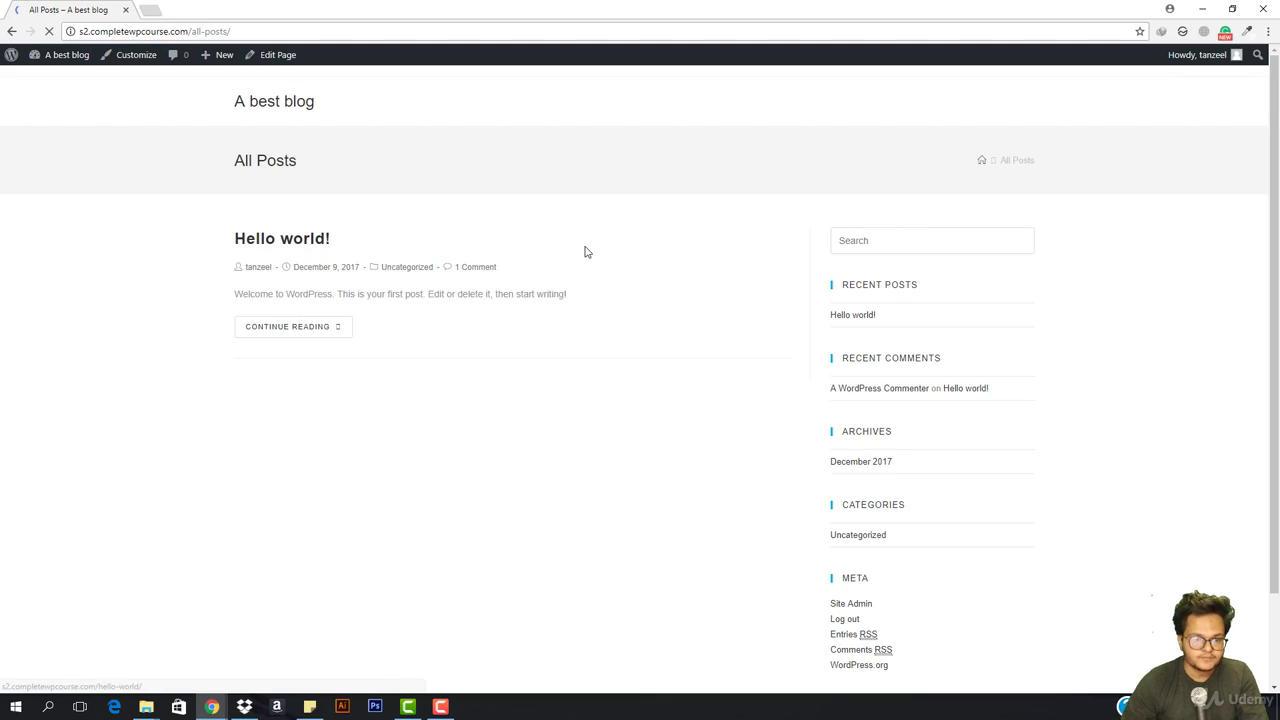
# Scroll the All Posts page to confirm it lists the Hello world! post
pyautogui.scroll(-1, 316, 340)
pyautogui.scroll(1, 319, 365)
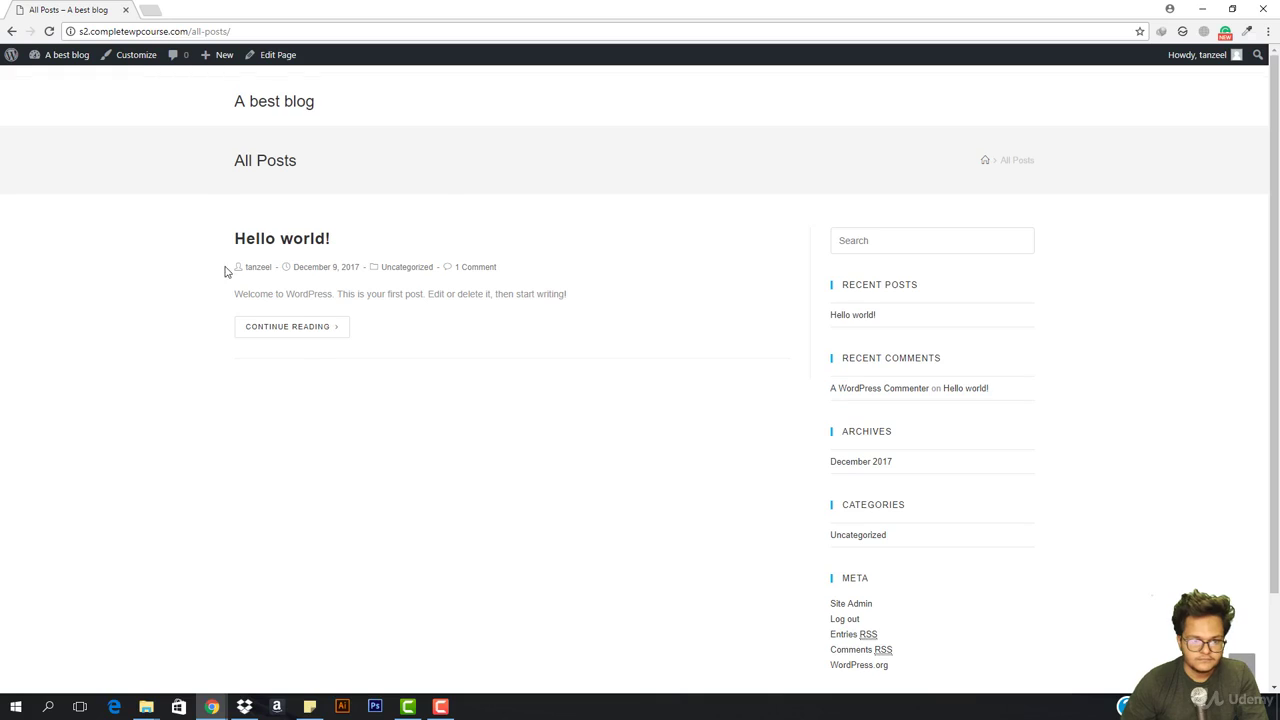
pyautogui.scroll(-1, 543, 520)
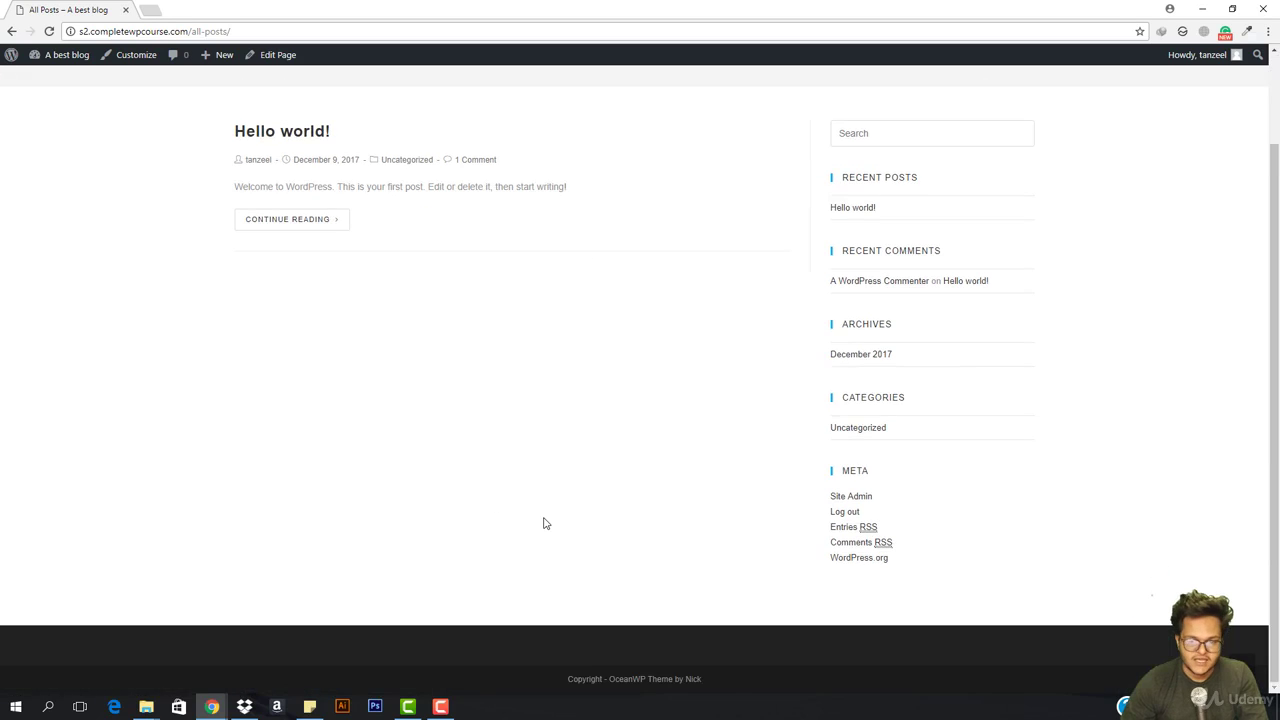
pyautogui.scroll(1, 543, 520)
pyautogui.scroll(-1, 540, 521)
pyautogui.scroll(1, 540, 521)
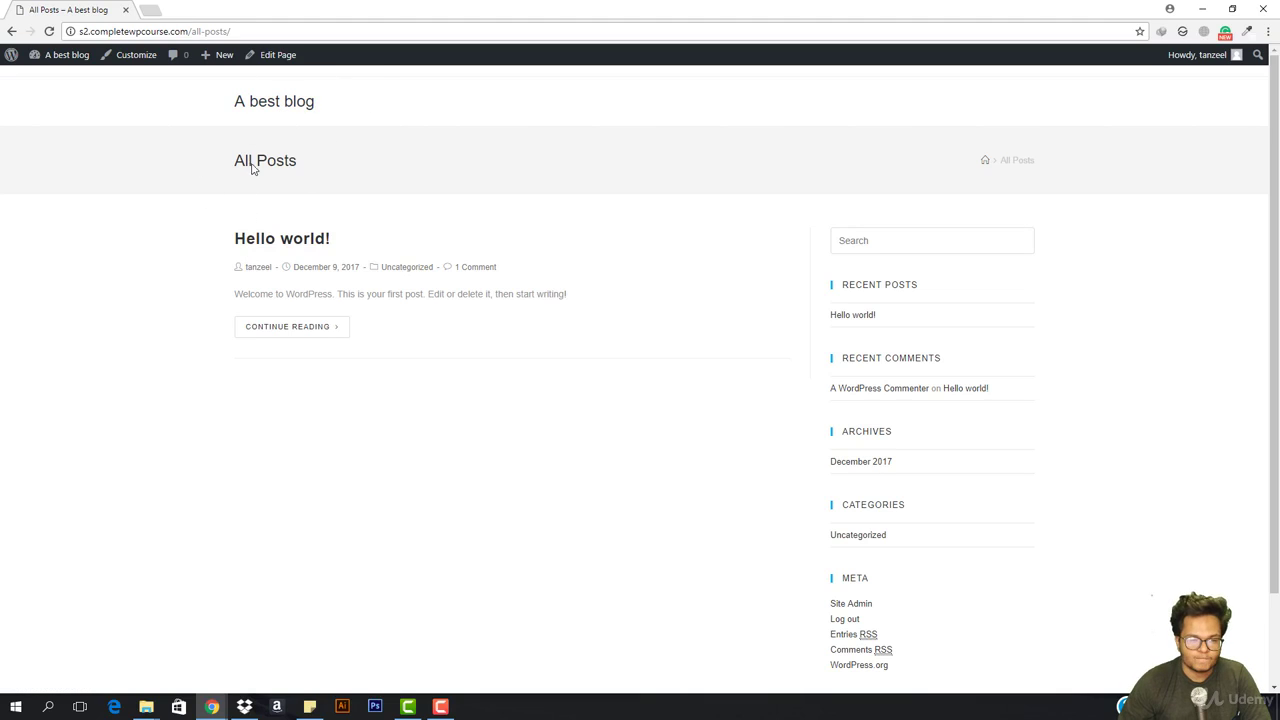
pyautogui.scroll(-1, 263, 348)
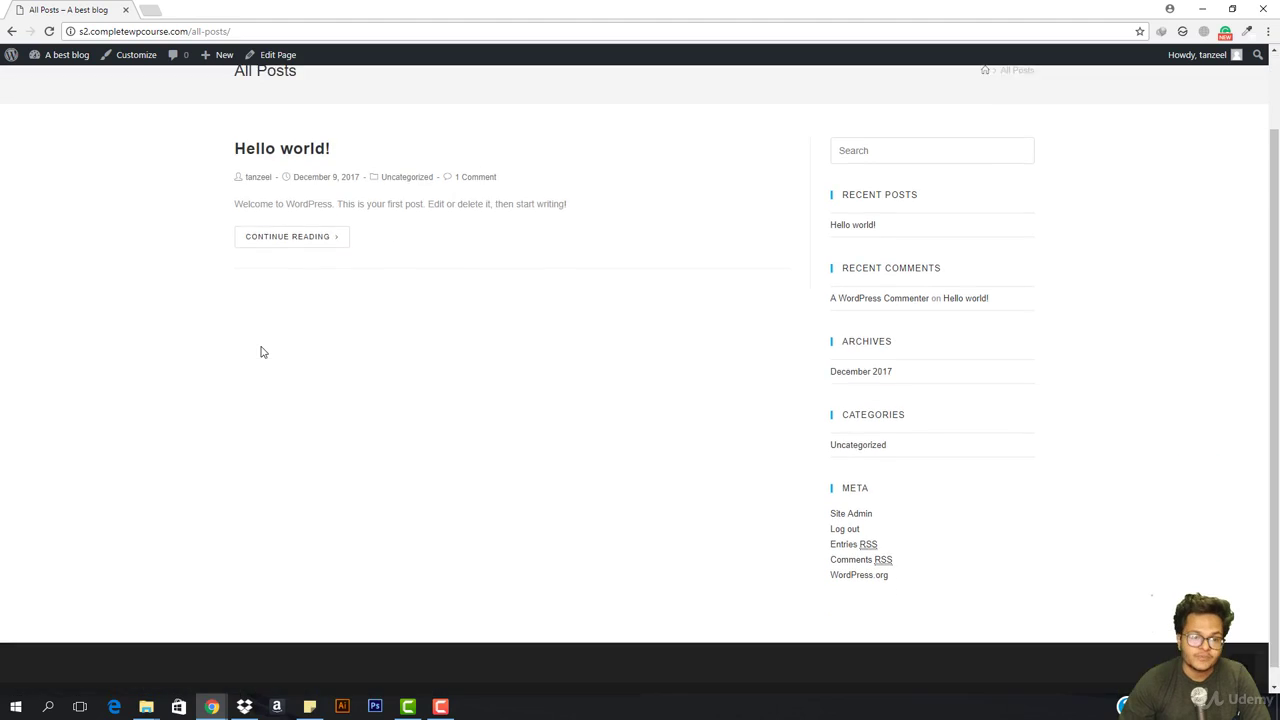
pyautogui.scroll(1, 260, 351)
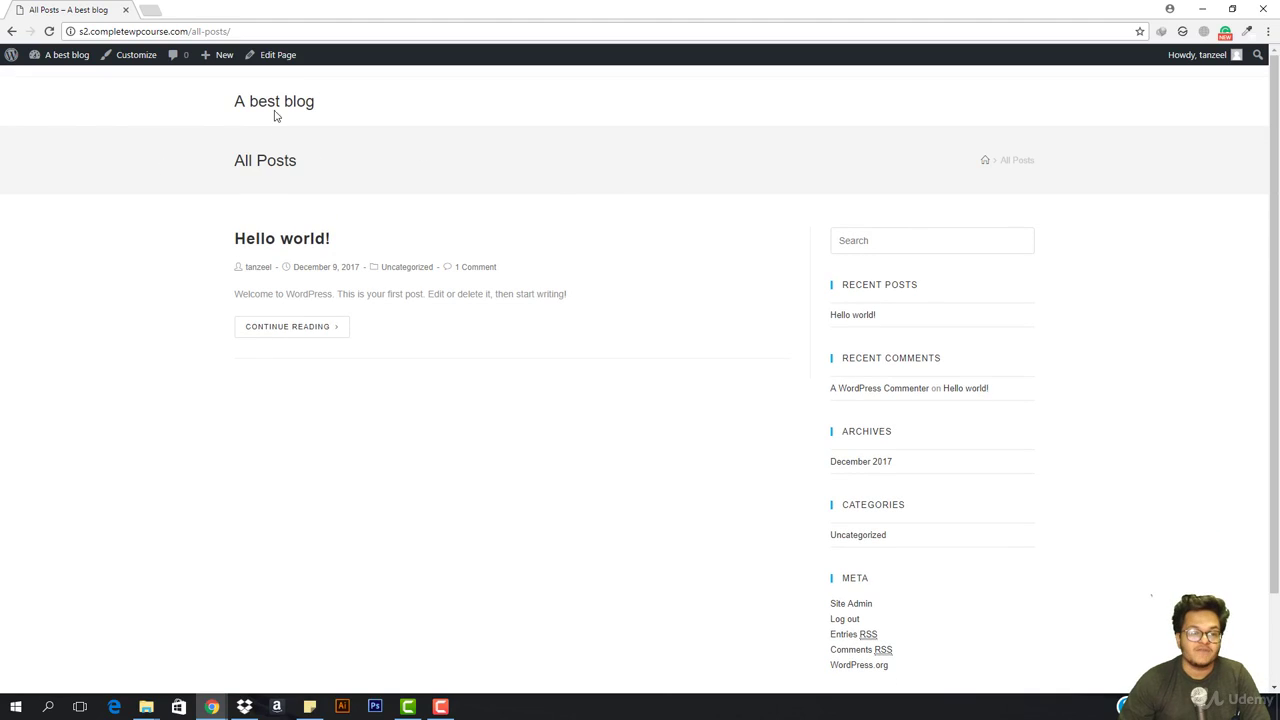